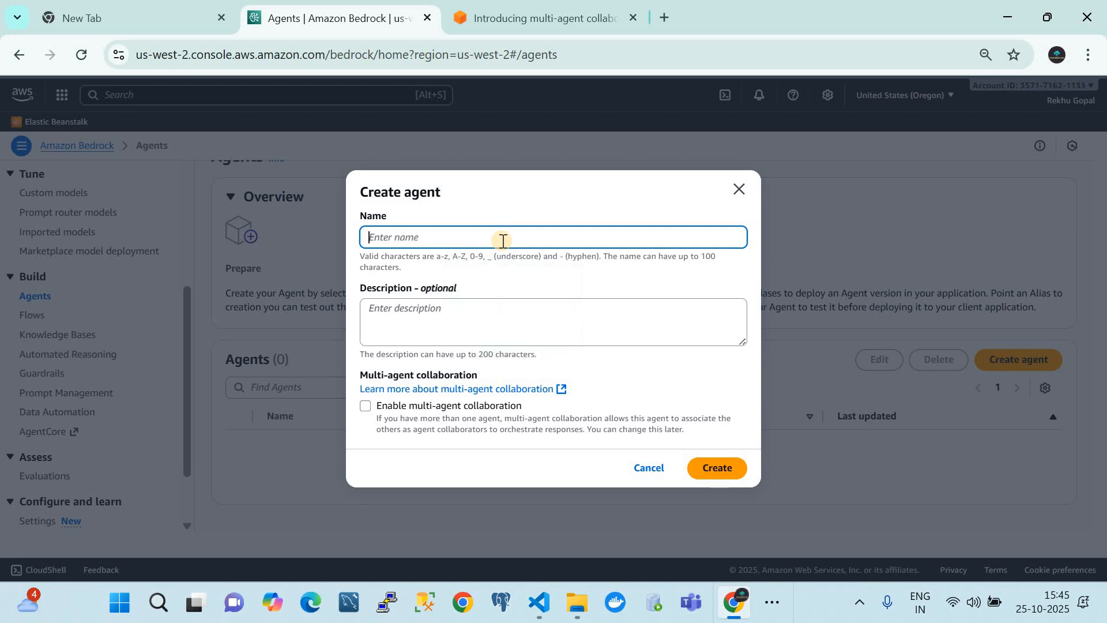
# Create an agent named Agent-A with the description Agent-A, leaving multi-agent collaboration off
pyautogui.write('Agent')
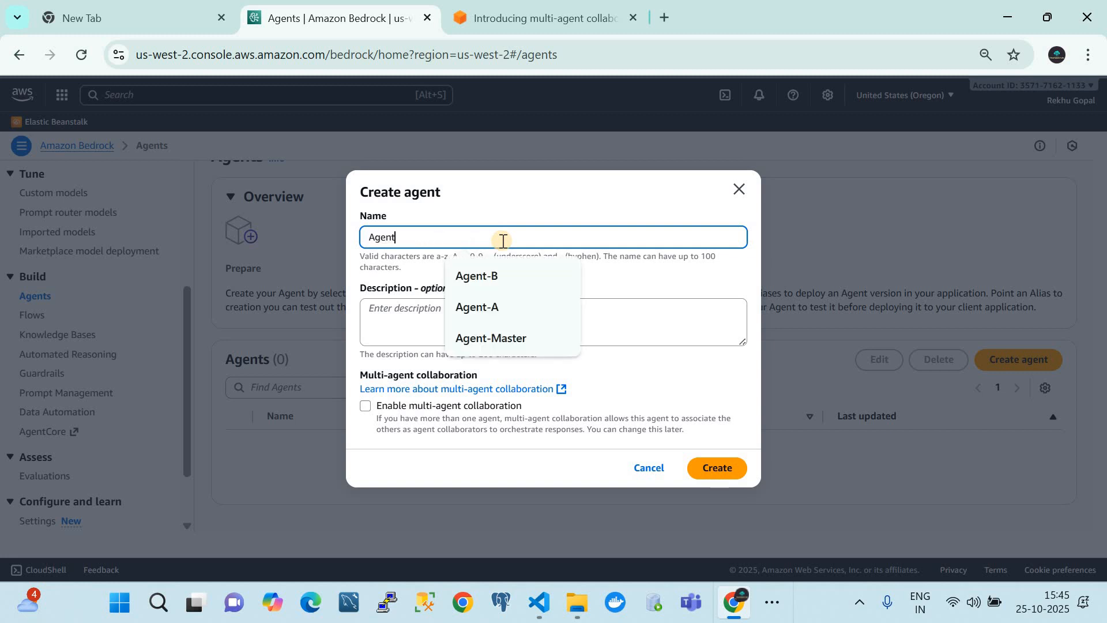
pyautogui.write('-A')
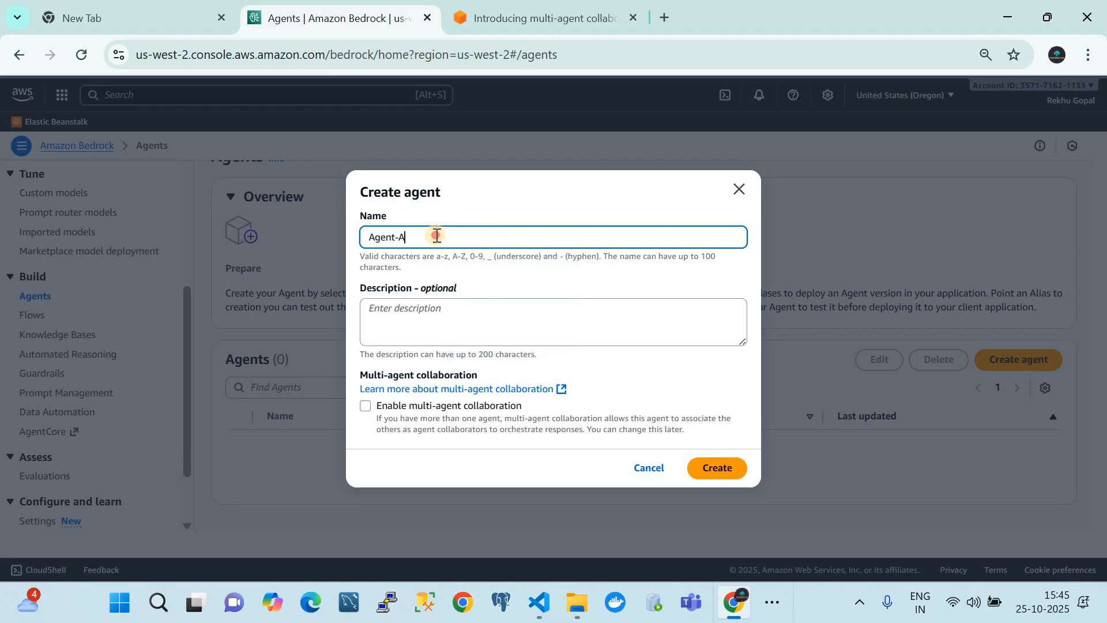
pyautogui.moveTo(437, 236); pyautogui.dragTo(346, 248)
pyautogui.hotkey('ctrl', 'c')
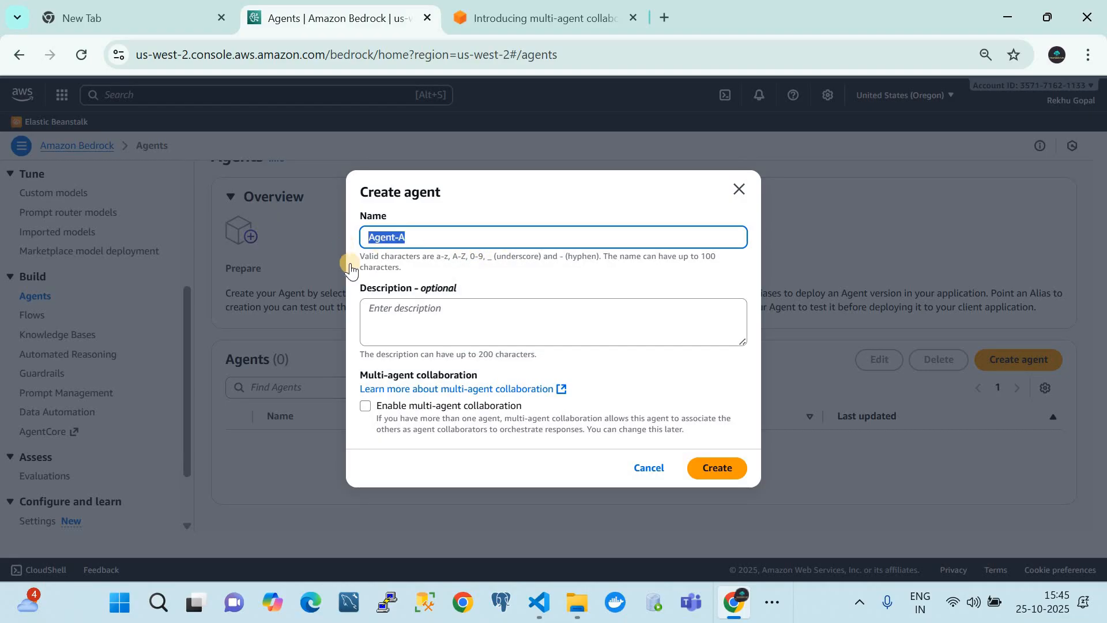
pyautogui.click(409, 324)
pyautogui.hotkey('ctrl', 'v')
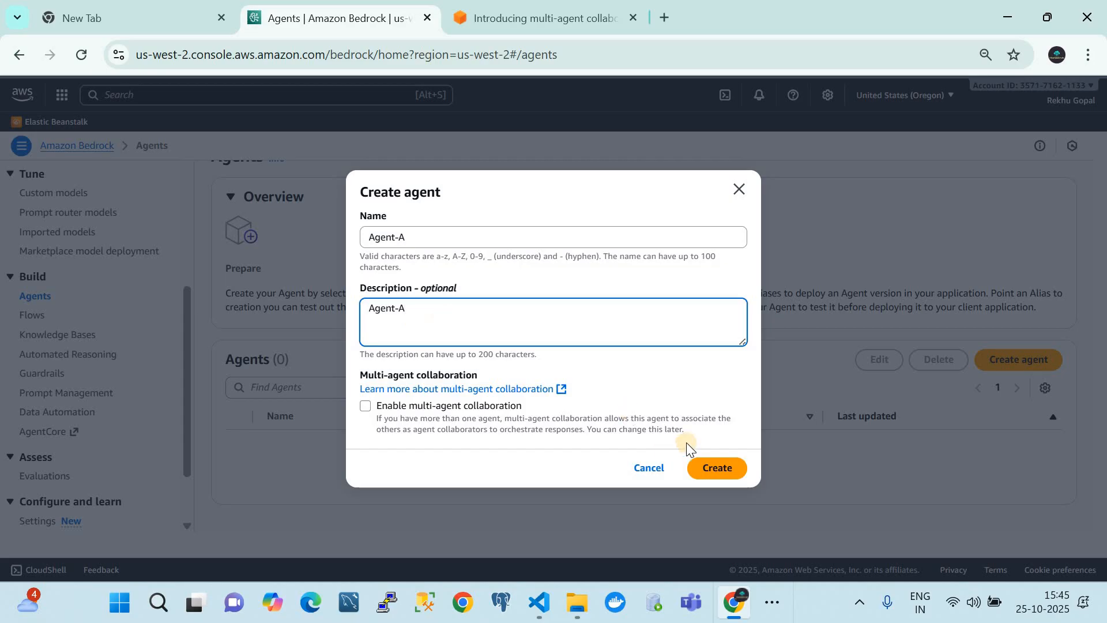
pyautogui.click(716, 468)
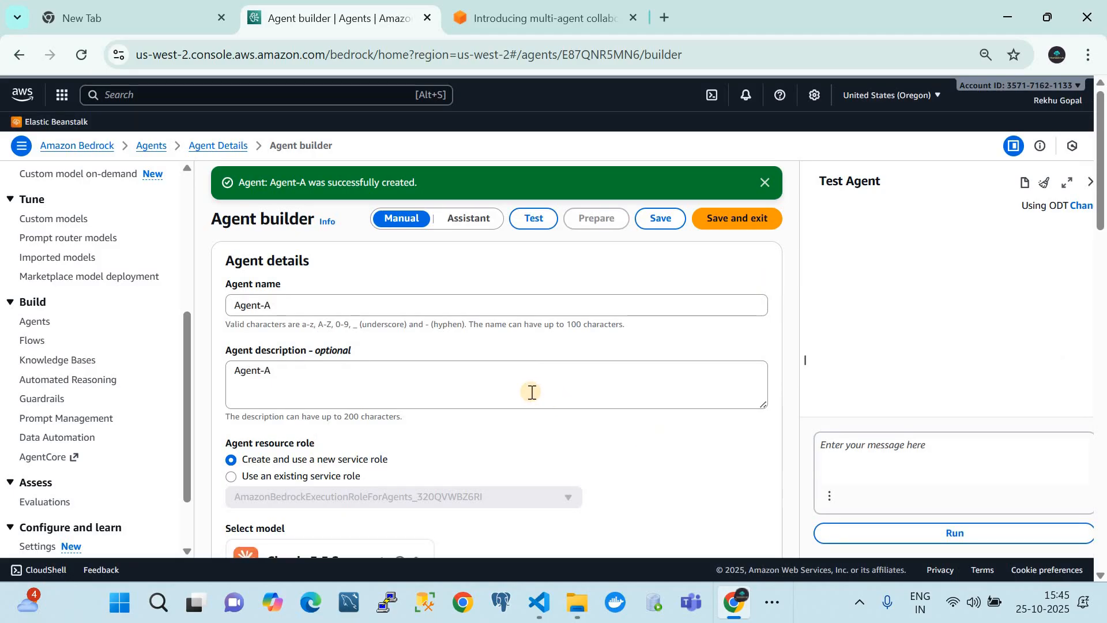
# Set Agent-A's resource role to the existing service role ETLlambdaAccessRole
pyautogui.scroll(-2, 531, 392)
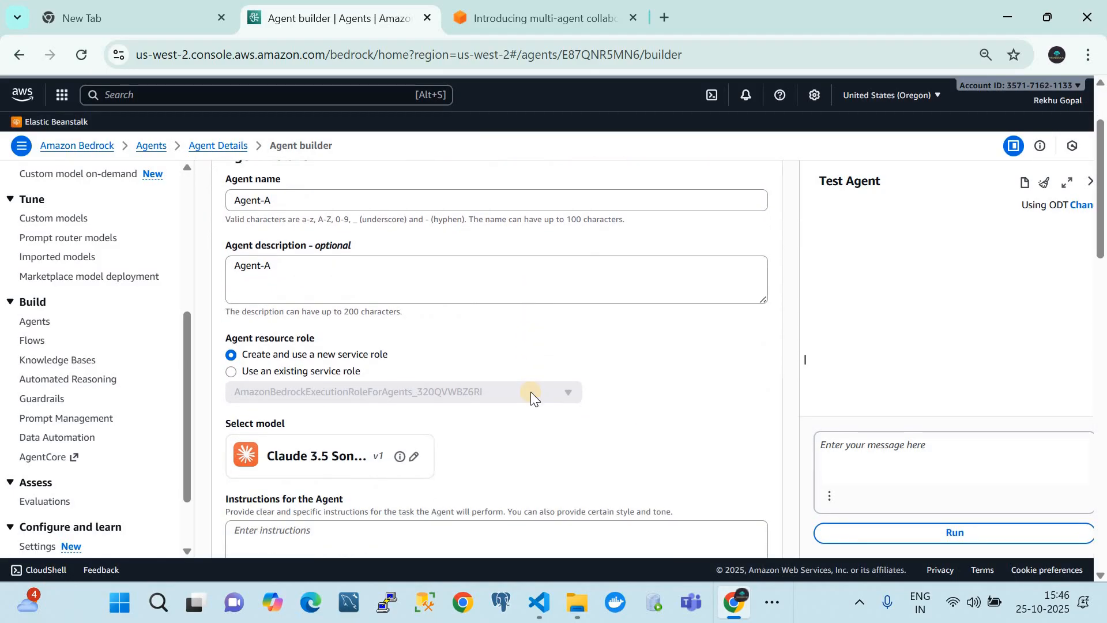
pyautogui.click(230, 371)
pyautogui.click(345, 391)
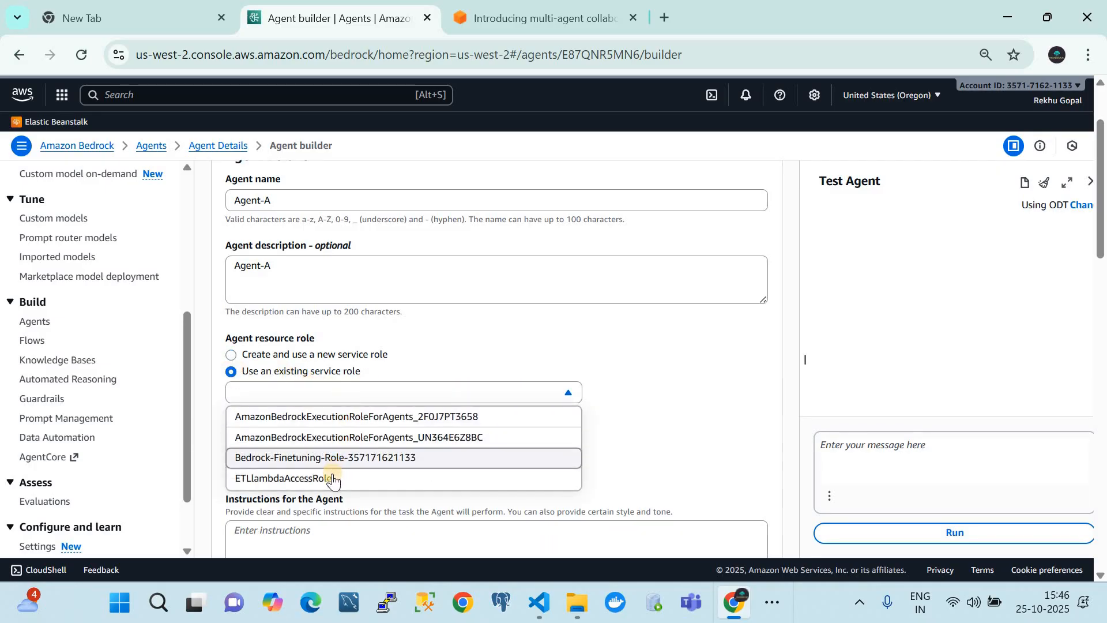
pyautogui.click(288, 478)
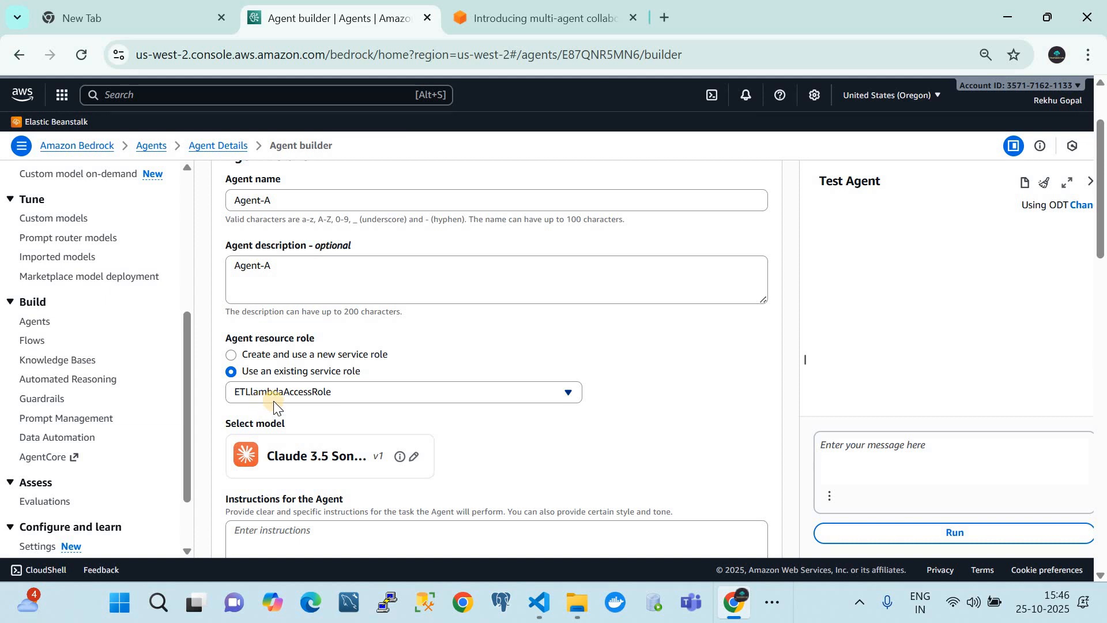
# Open the IAM console in a separate browser tab, search the roles for ETL, and open ETLlambdaAccessRole
pyautogui.click(165, 94)
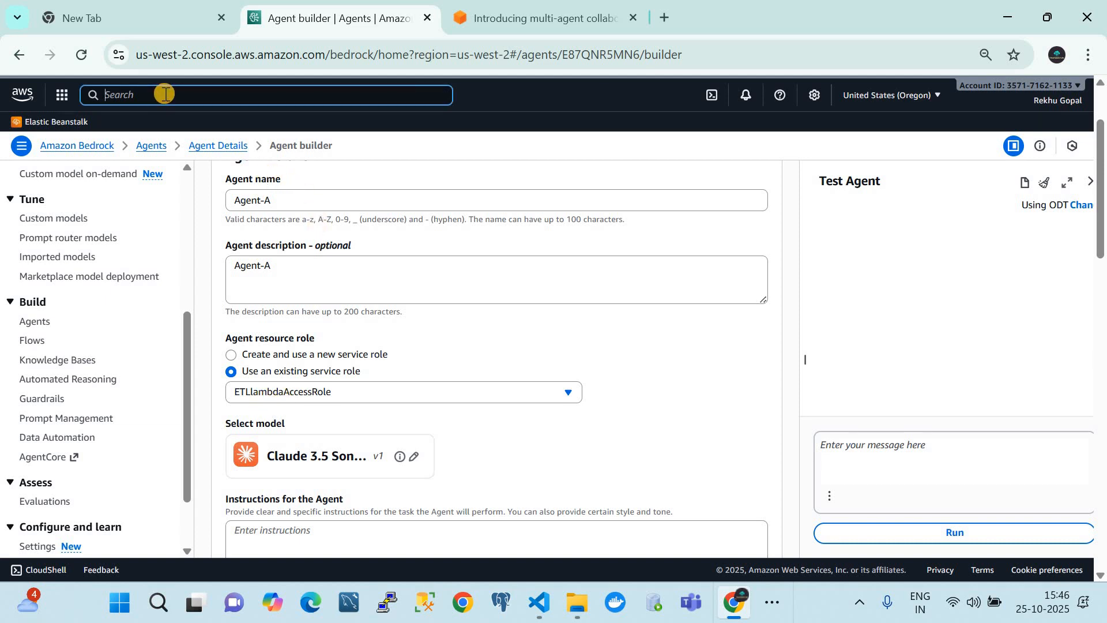
pyautogui.write('IAM')
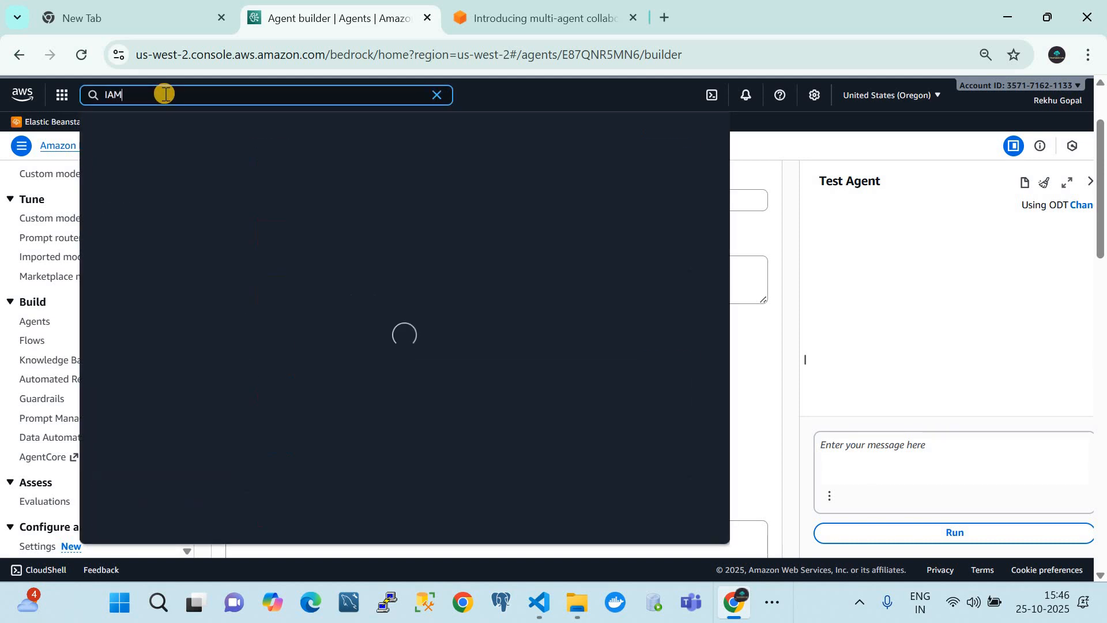
pyautogui.rightClick(300, 170)
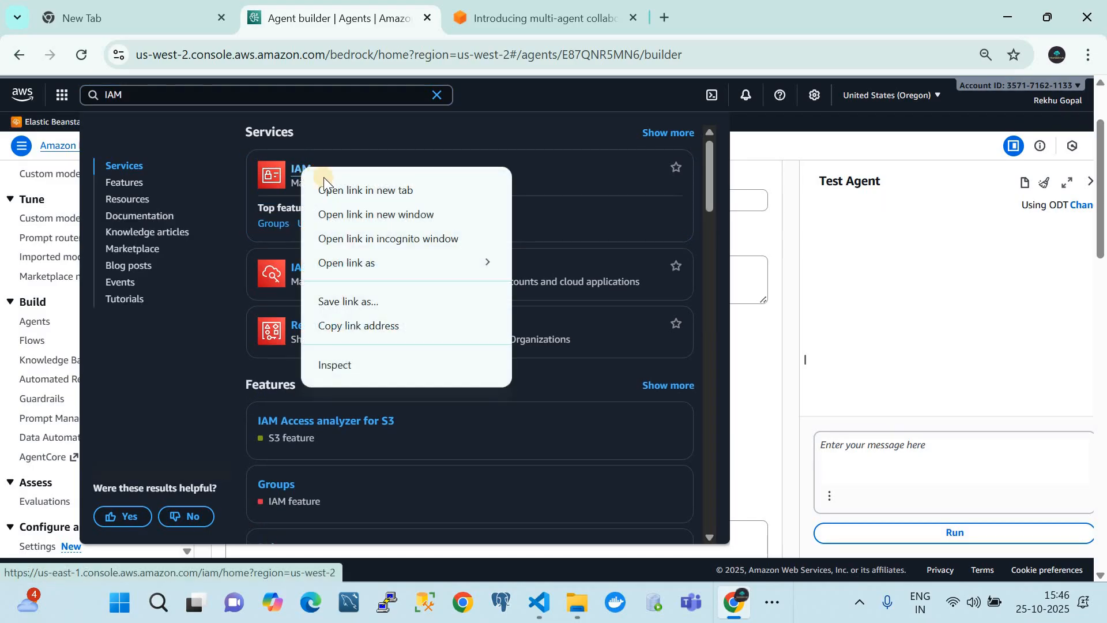
pyautogui.click(331, 189)
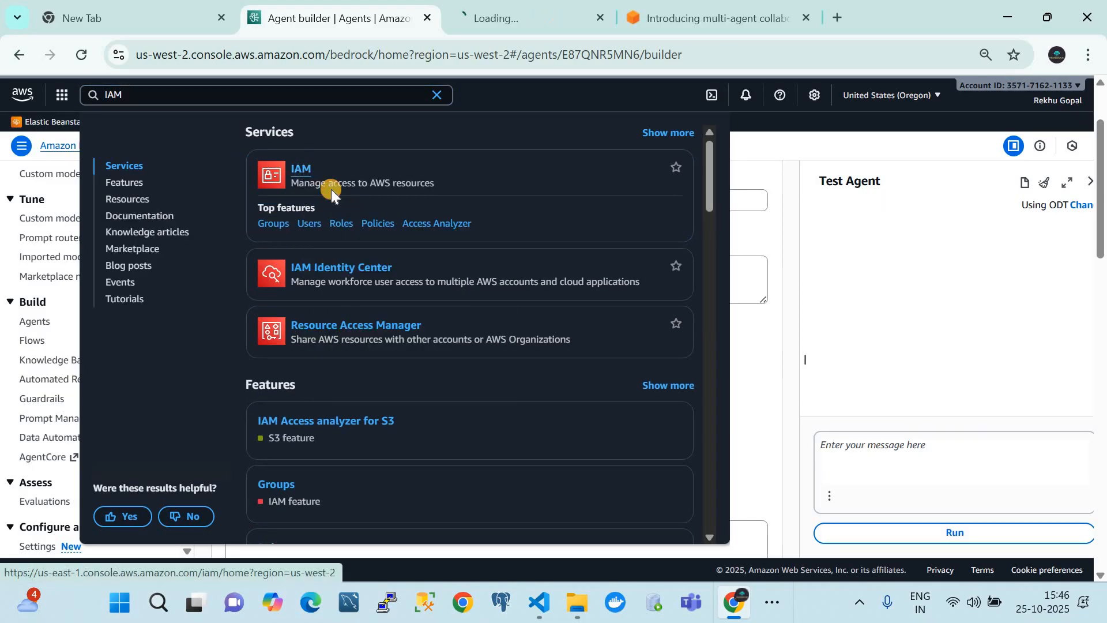
pyautogui.click(496, 14)
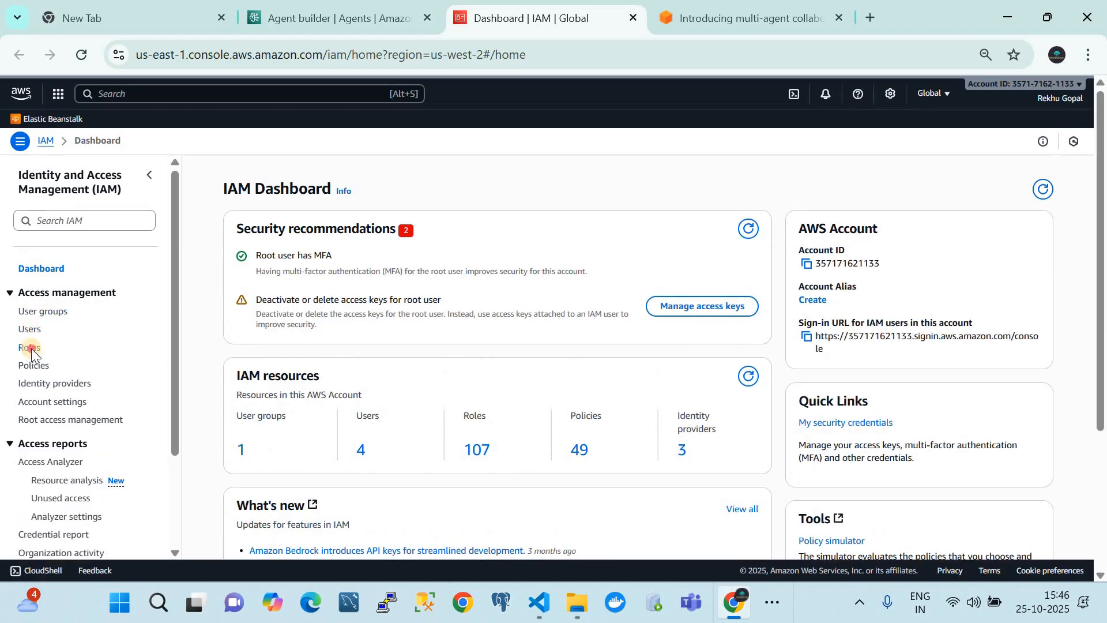
pyautogui.click(29, 346)
pyautogui.click(302, 216)
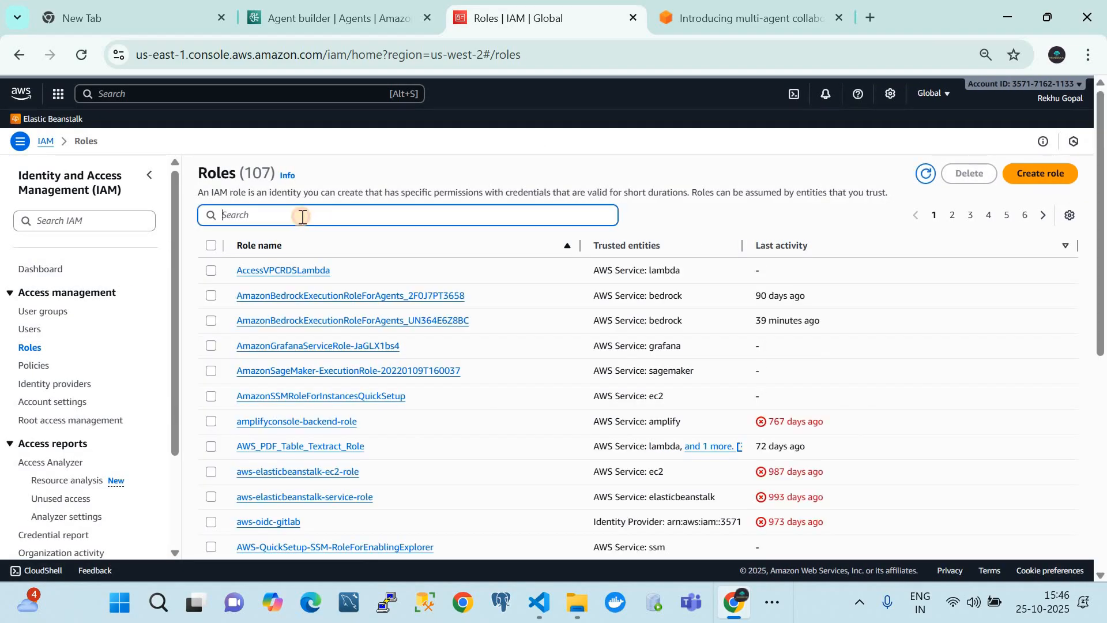
pyautogui.write('ETL')
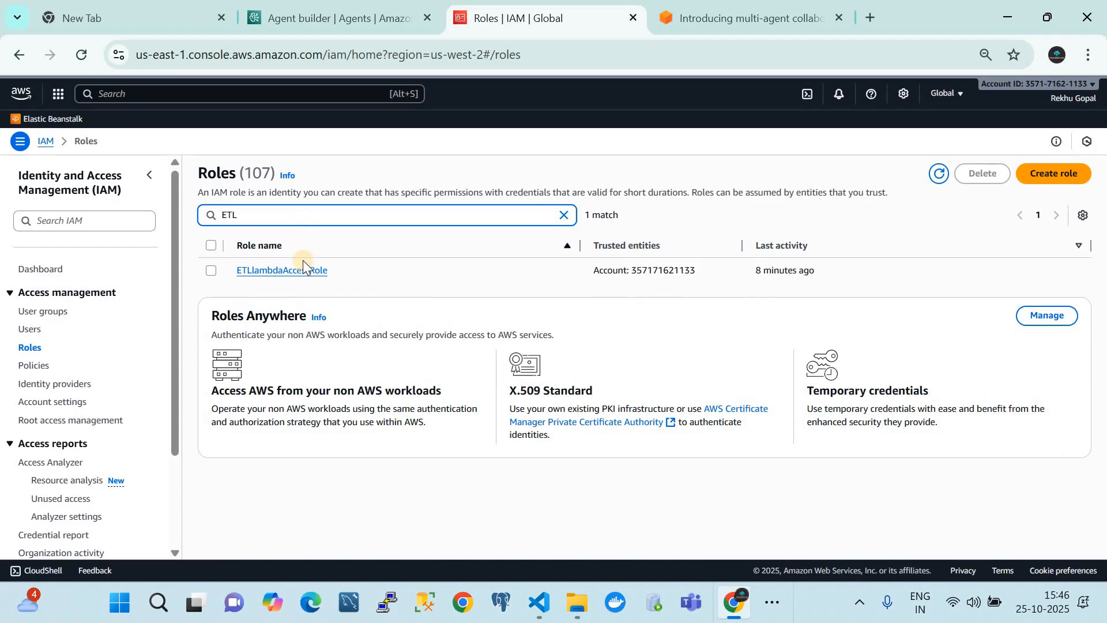
pyautogui.click(303, 271)
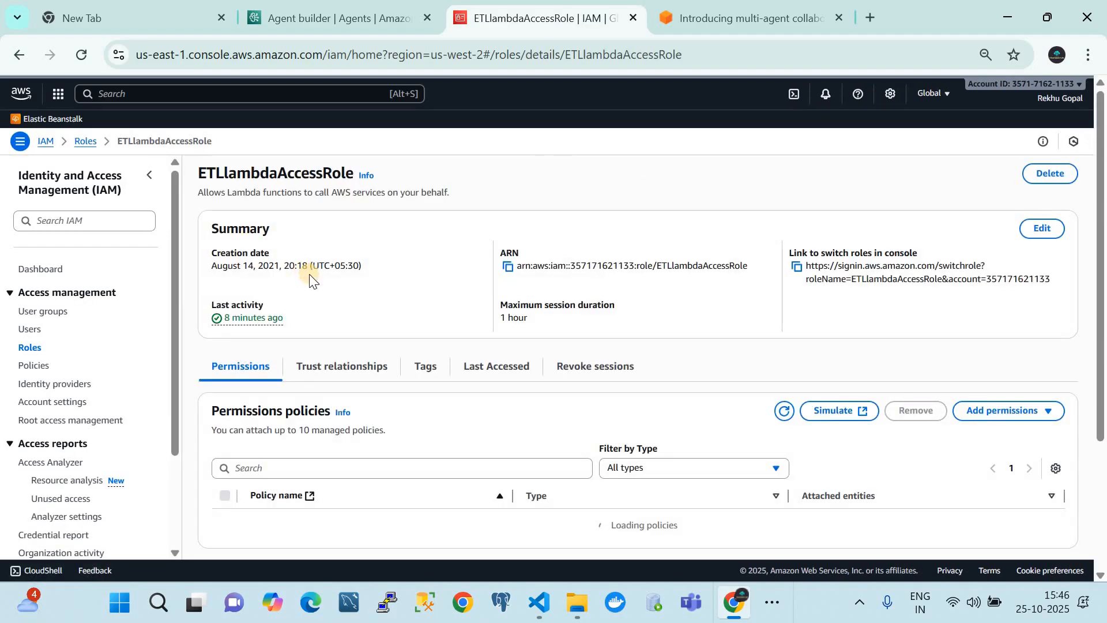
# Review the role's permissions policies and the trusted services in its trust relationships, including the bedrock.amazonaws.com entry
pyautogui.scroll(-1, 354, 525)
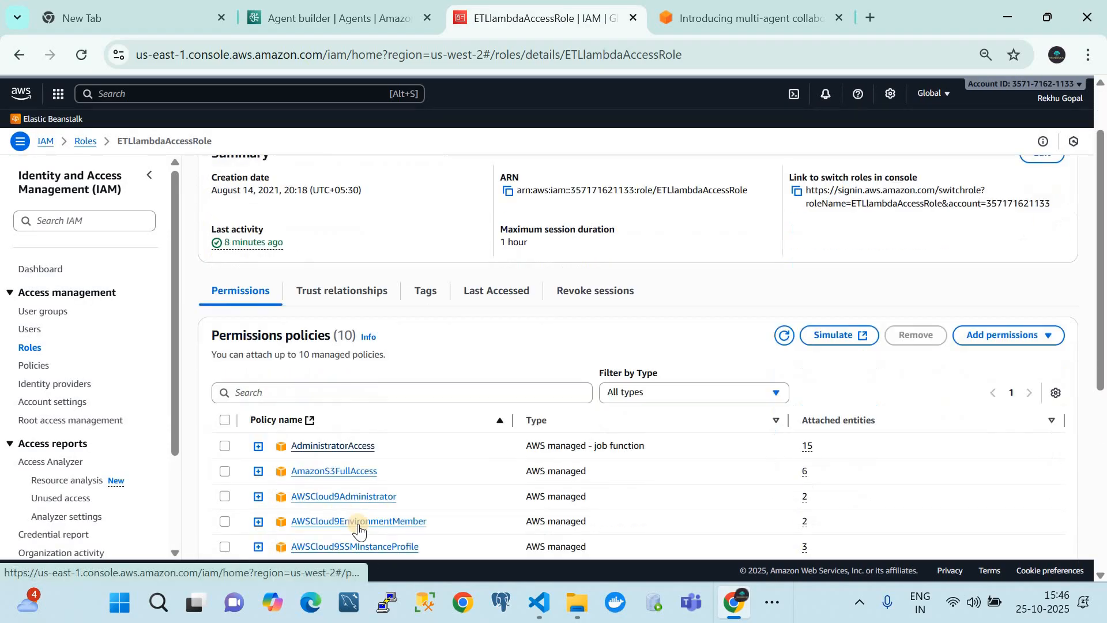
pyautogui.click(306, 288)
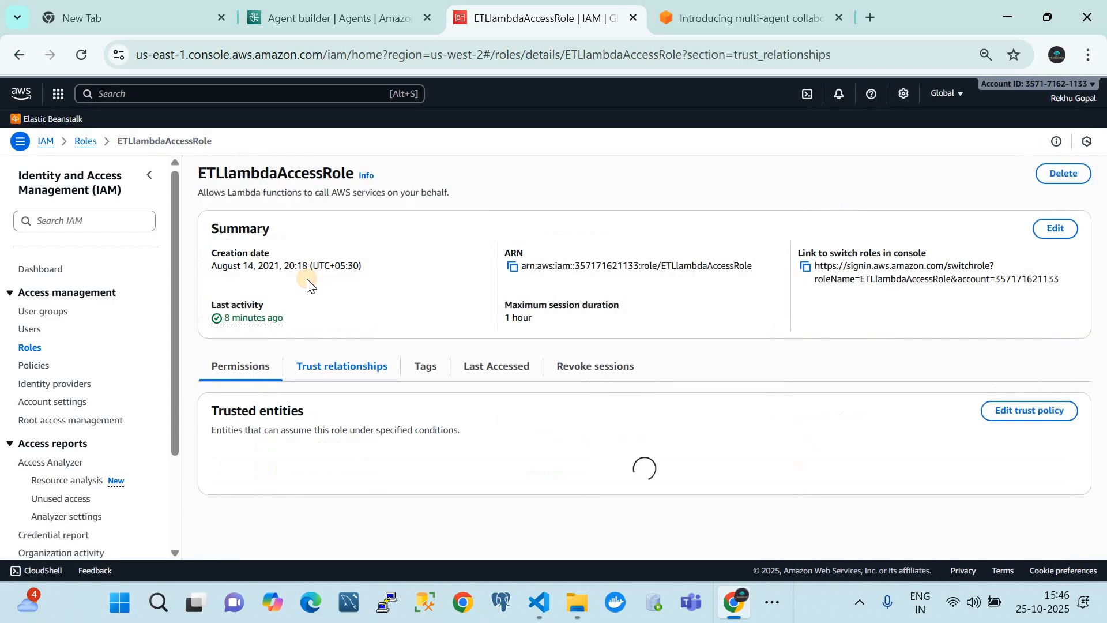
pyautogui.scroll(-3, 421, 426)
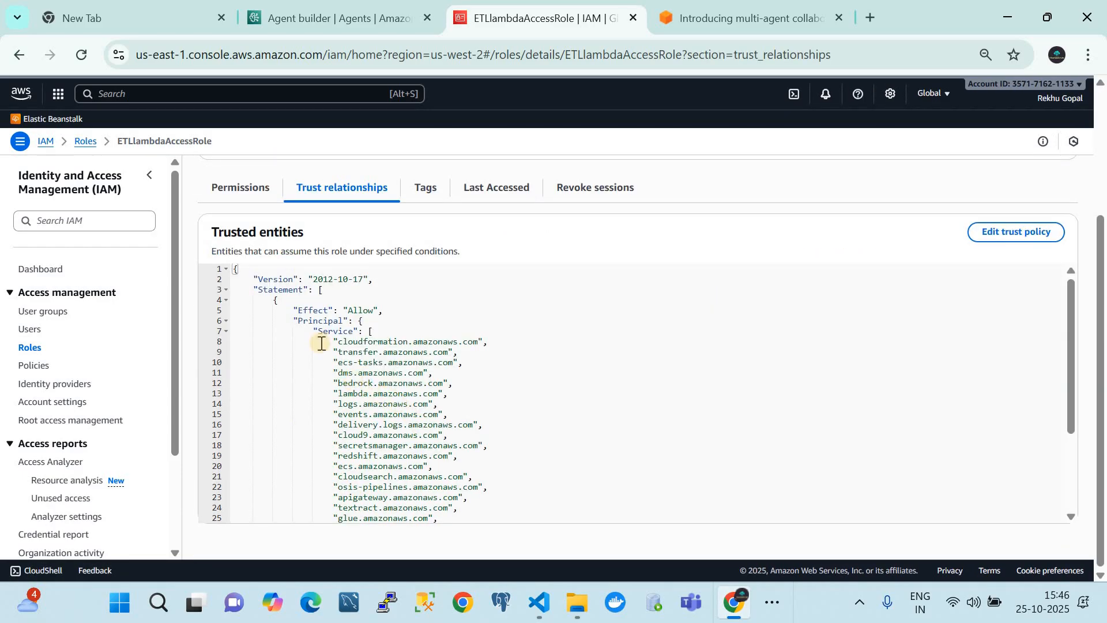
pyautogui.moveTo(338, 382); pyautogui.dragTo(439, 385)
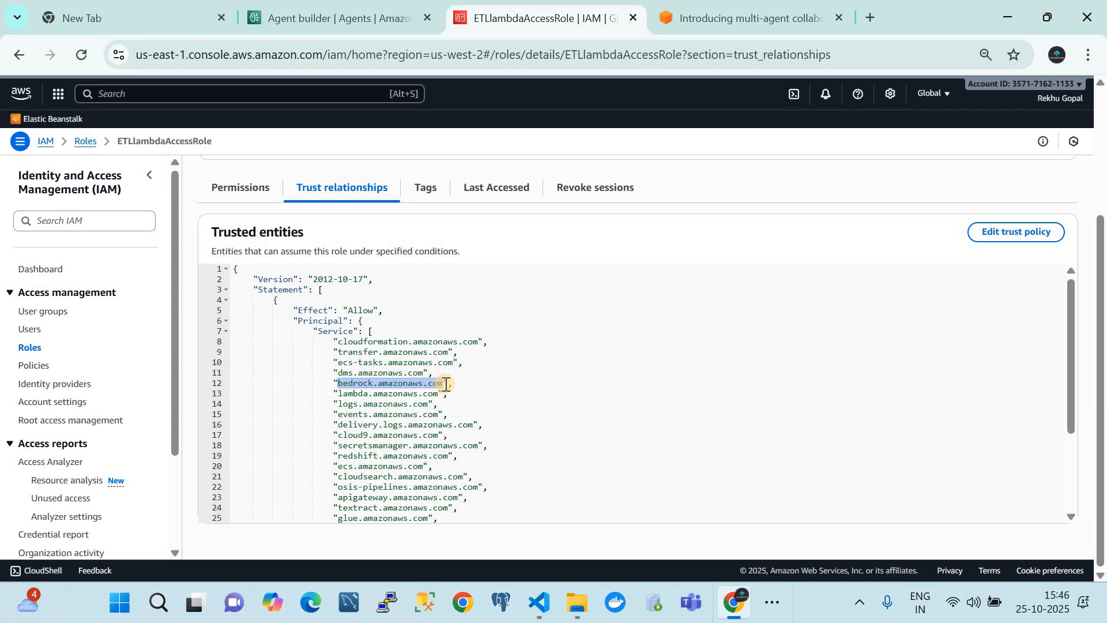
pyautogui.scroll(-2, 445, 384)
pyautogui.scroll(-1, 446, 383)
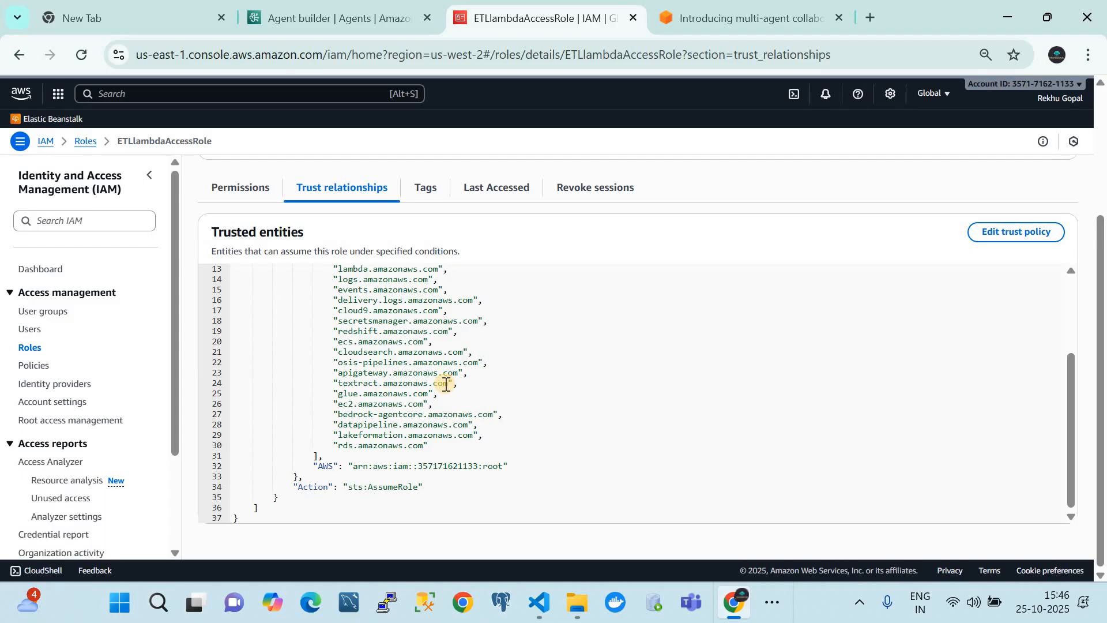
# Return to the agent builder and set Agent-A's model to Amazon Nova Premier 1.0 with the US Nova Premier inference profile
pyautogui.click(340, 18)
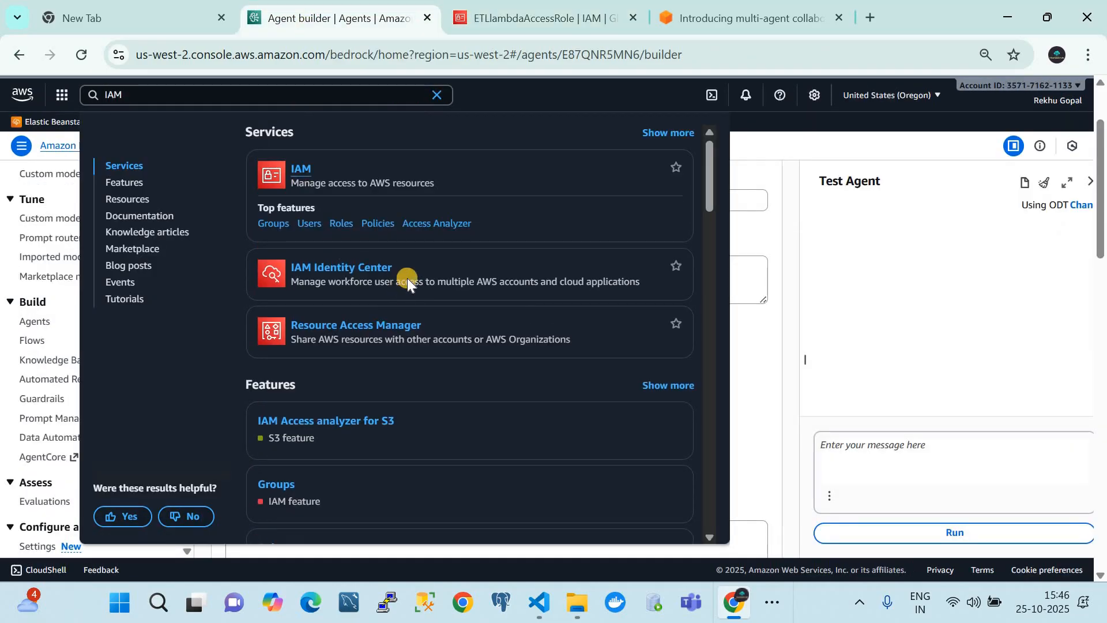
pyautogui.click(832, 290)
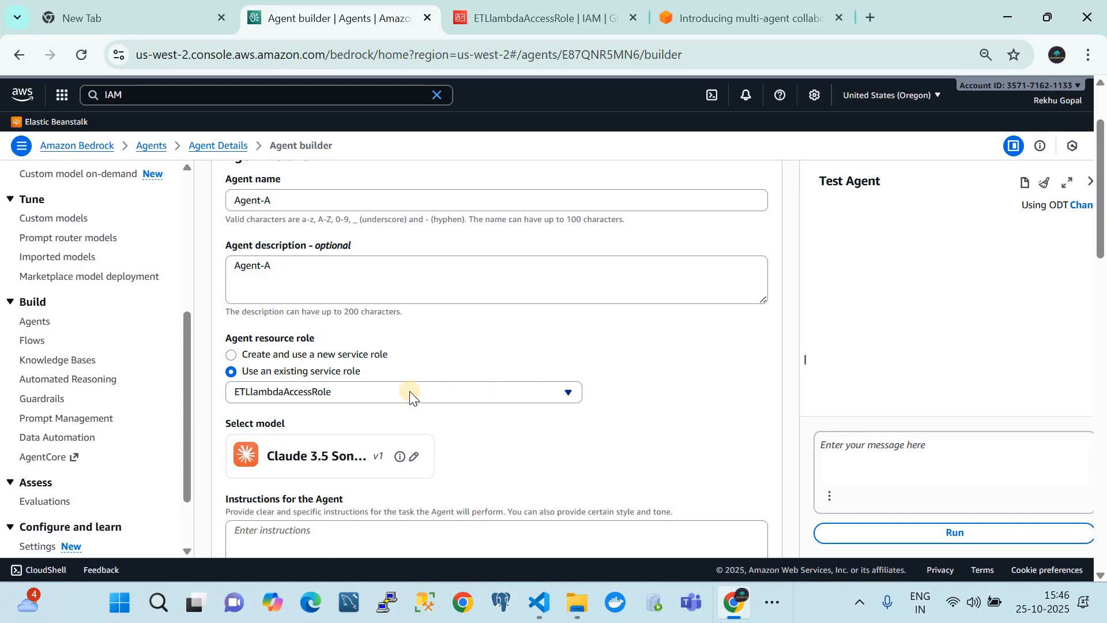
pyautogui.scroll(-2, 409, 392)
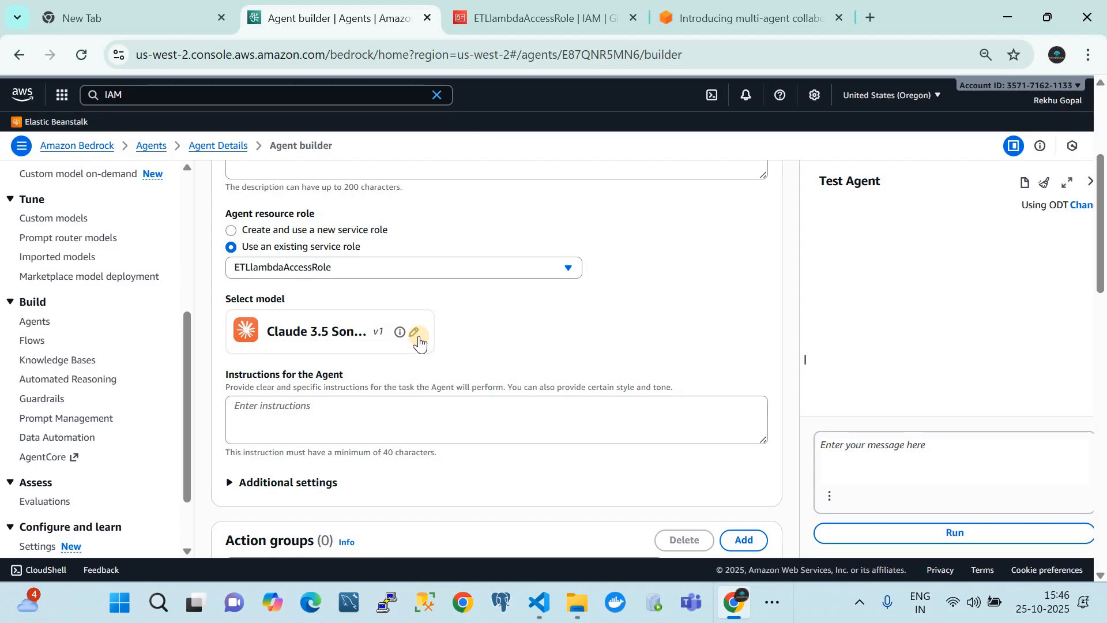
pyautogui.click(415, 333)
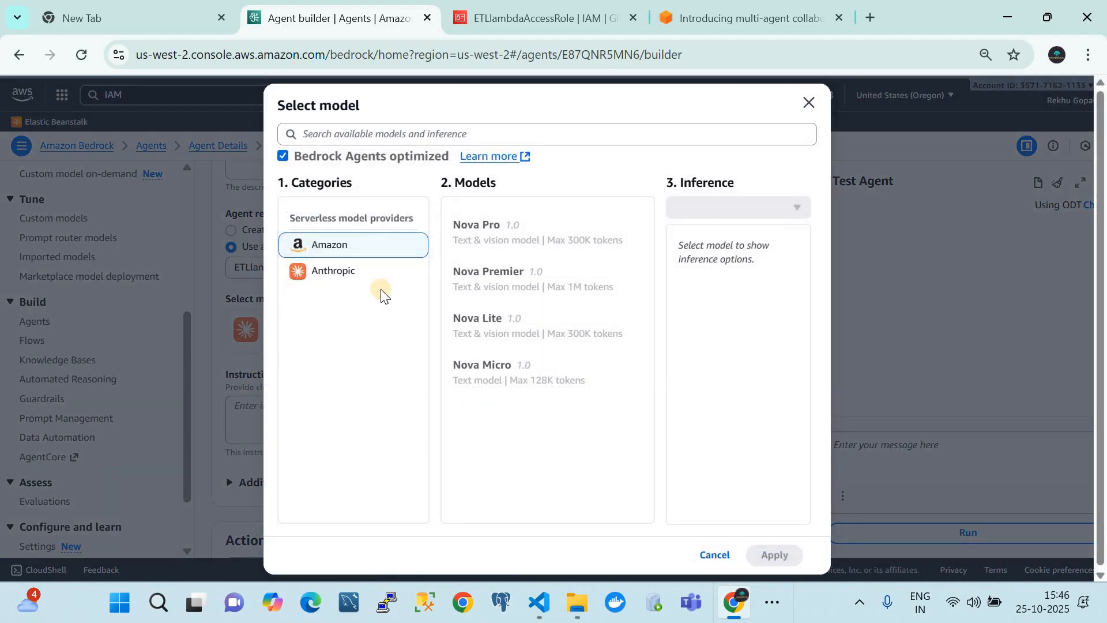
pyautogui.click(359, 276)
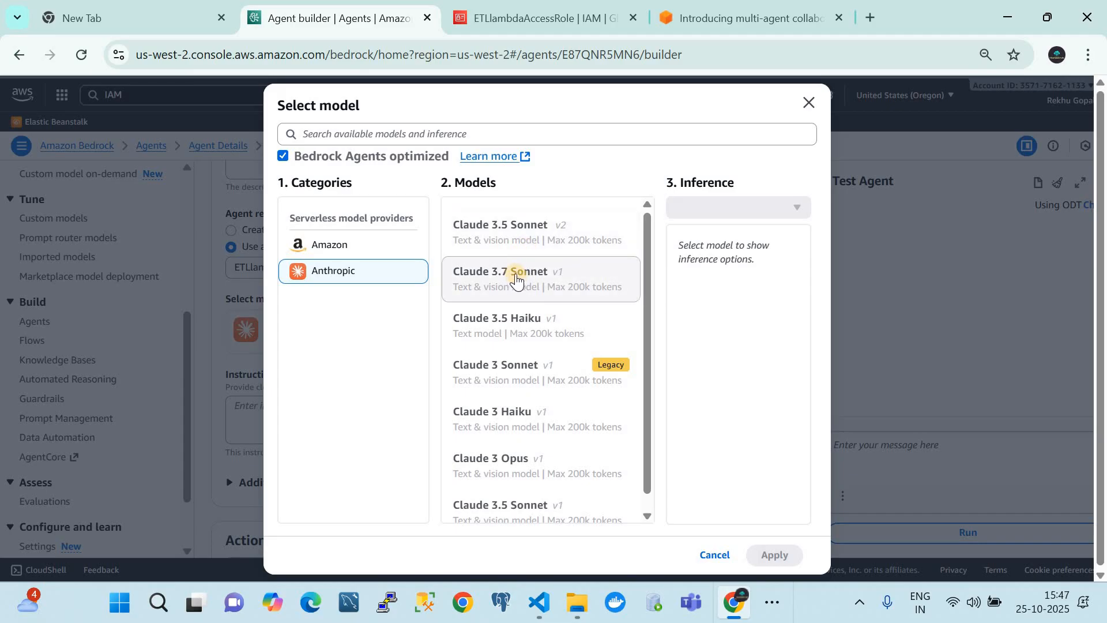
pyautogui.click(322, 255)
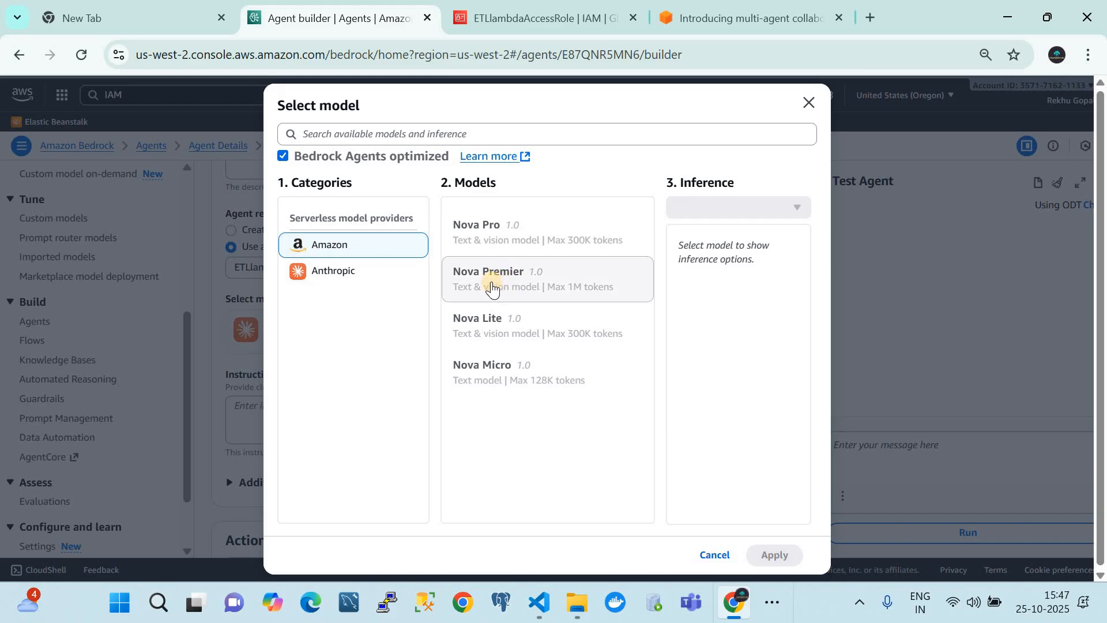
pyautogui.click(492, 287)
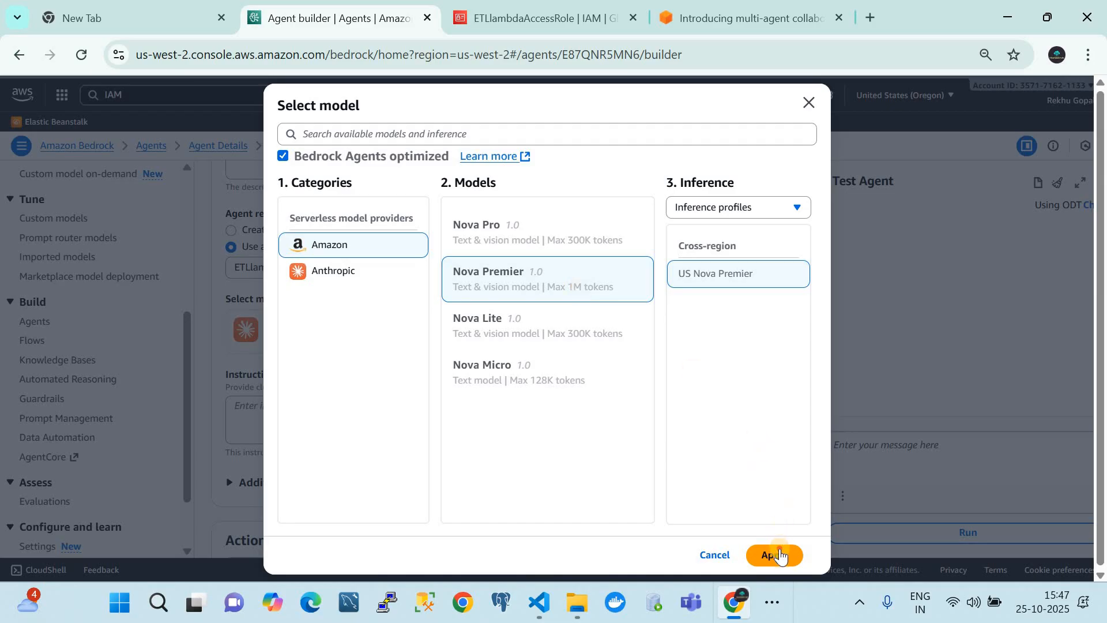
pyautogui.click(779, 554)
# Enter the agent instructions "You are weather forecast expert. You would answer to all querries related to weather forecast"
pyautogui.scroll(-3, 543, 423)
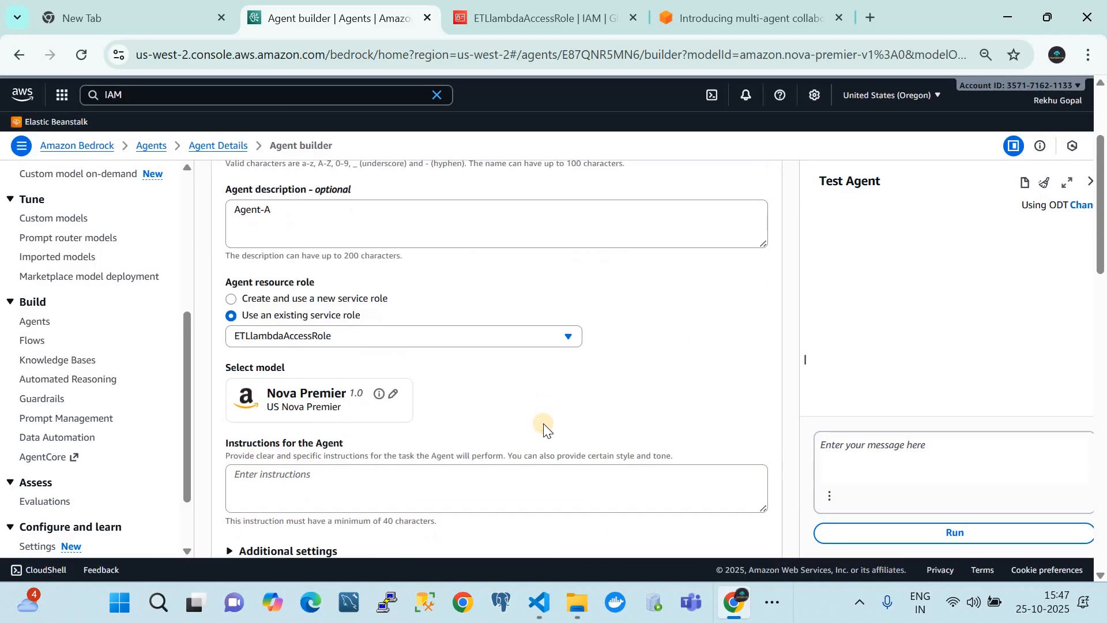
pyautogui.scroll(-1, 543, 423)
pyautogui.click(375, 404)
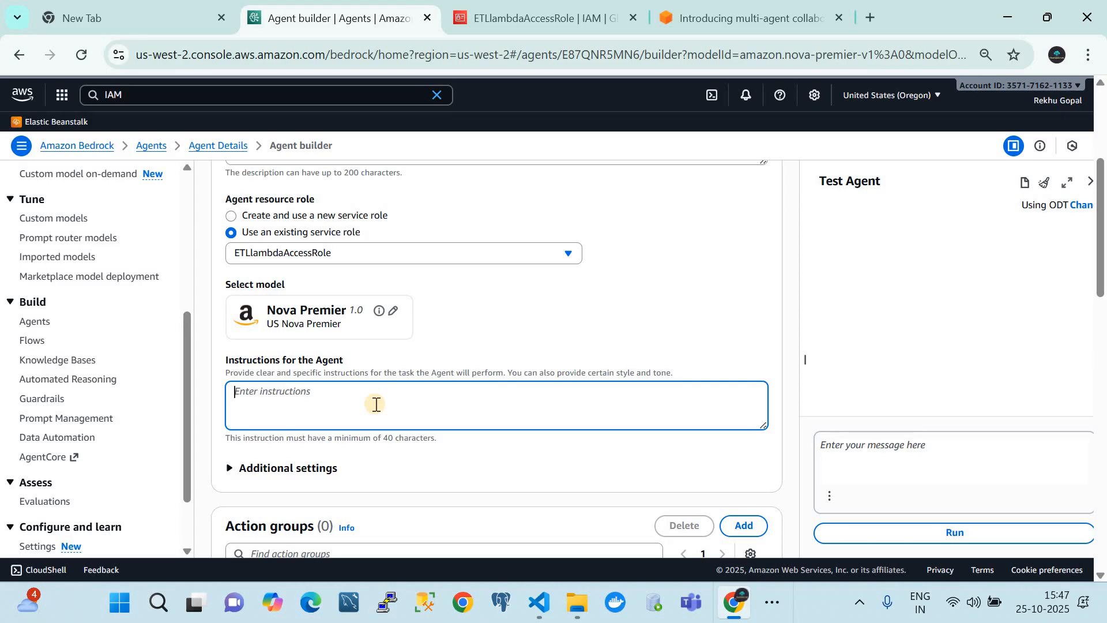
pyautogui.write('You are weather forestst exper')
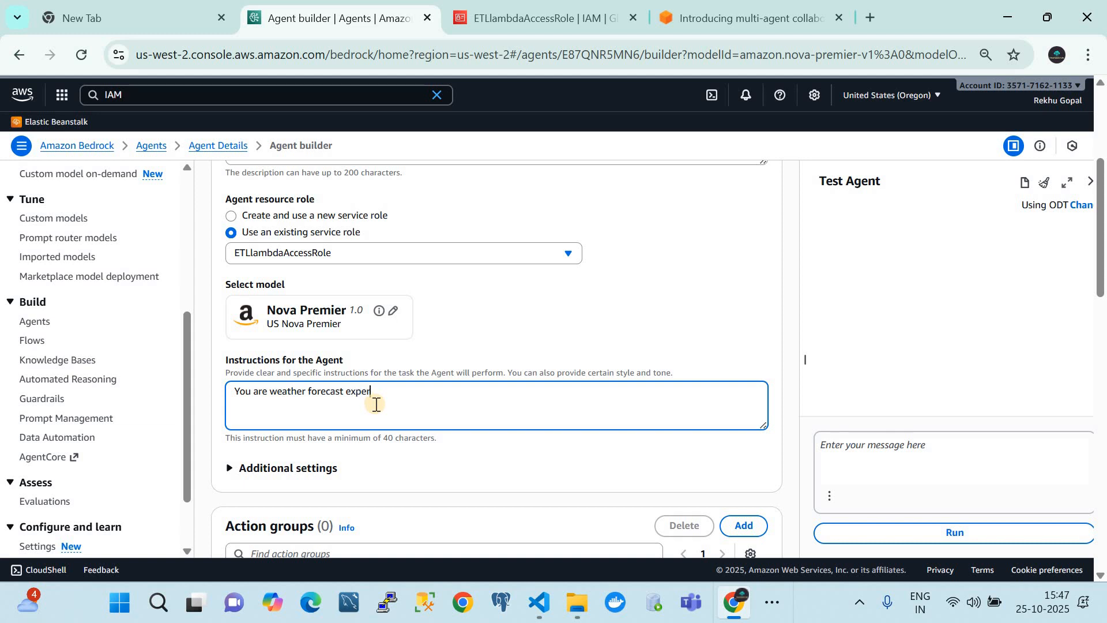
pyautogui.write('t. You would')
pyautogui.write(' a')
pyautogui.write('an')
pyautogui.write('swer to al')
pyautogui.write('l q')
pyautogui.write('uerries ')
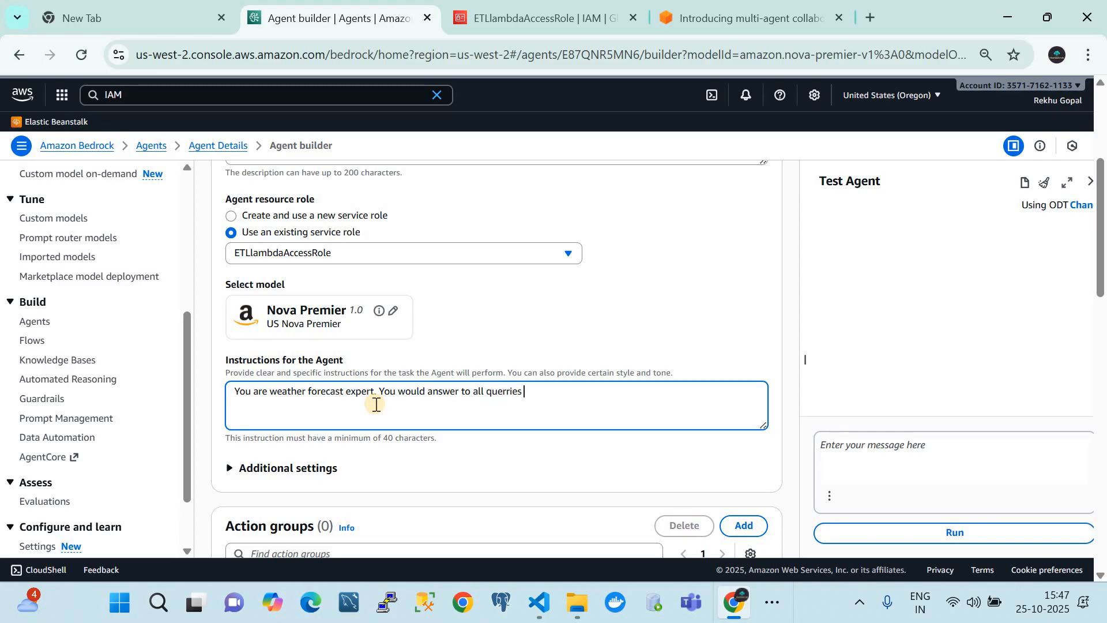
pyautogui.write('related to weatherfore')
pyautogui.press('BackSpace')
pyautogui.press('BackSpace')
pyautogui.press('BackSpace')
pyautogui.press('BackSpace')
pyautogui.write('r froeoreac')
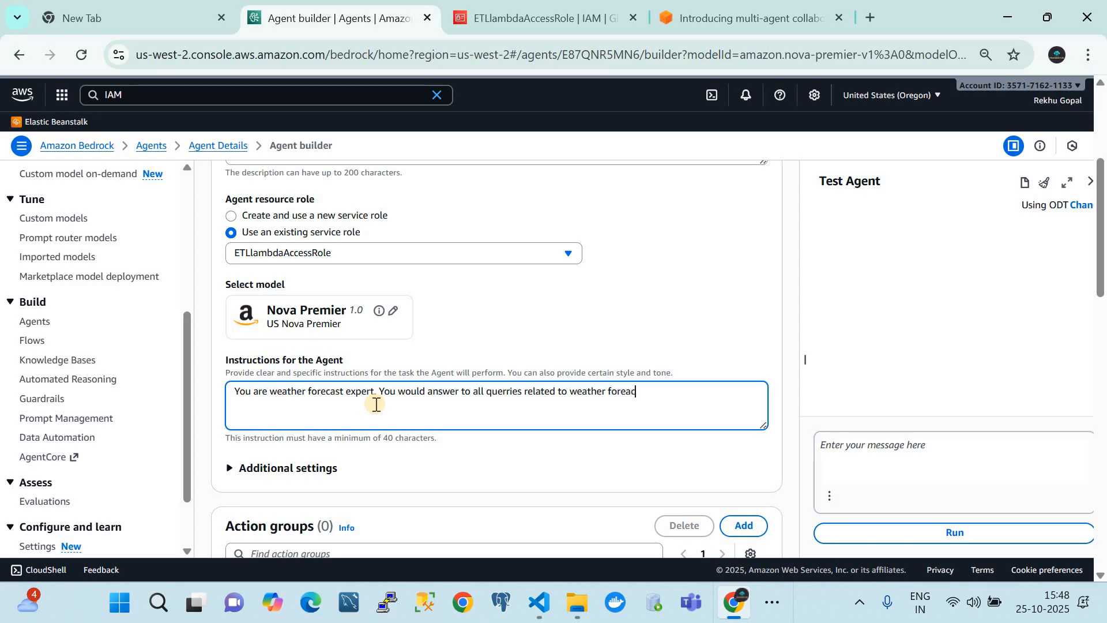
pyautogui.press('BackSpace')
pyautogui.press('BackSpace')
pyautogui.press('BackSpace')
pyautogui.write('cast/')
pyautogui.scroll(-15, 400, 434)
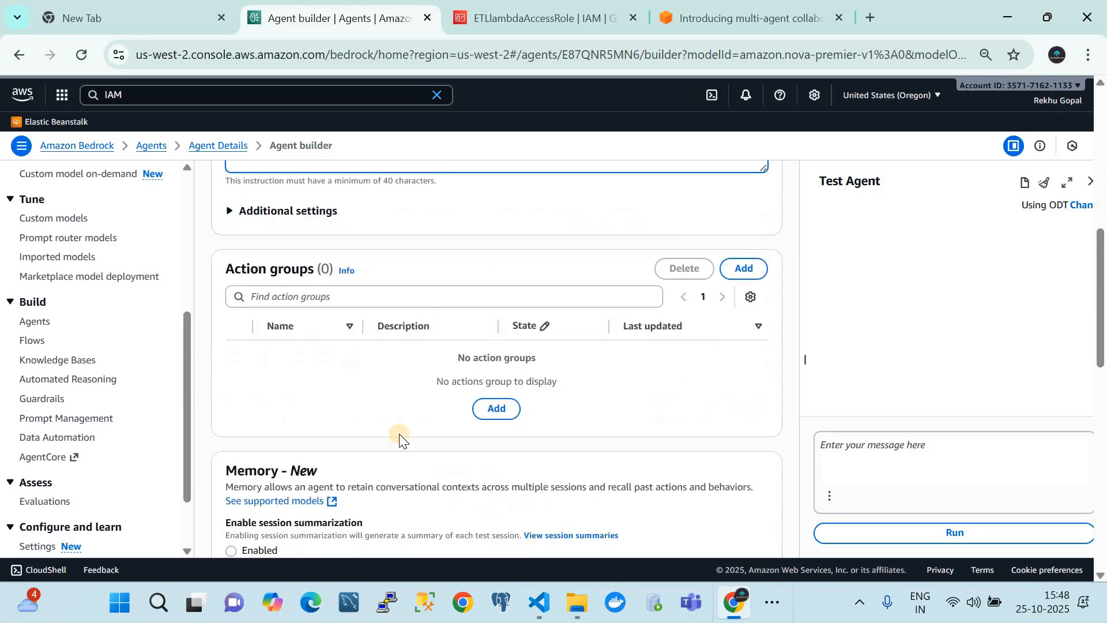
pyautogui.scroll(20, 400, 437)
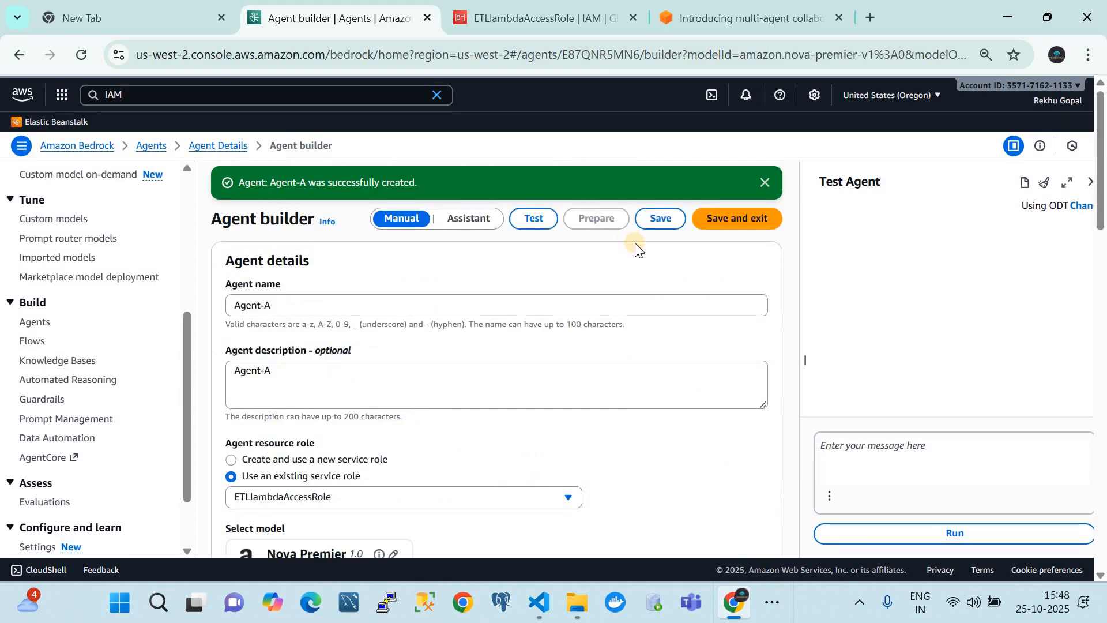
# Save and prepare Agent-A in the agent builder, and dismiss the success notifications
pyautogui.click(658, 218)
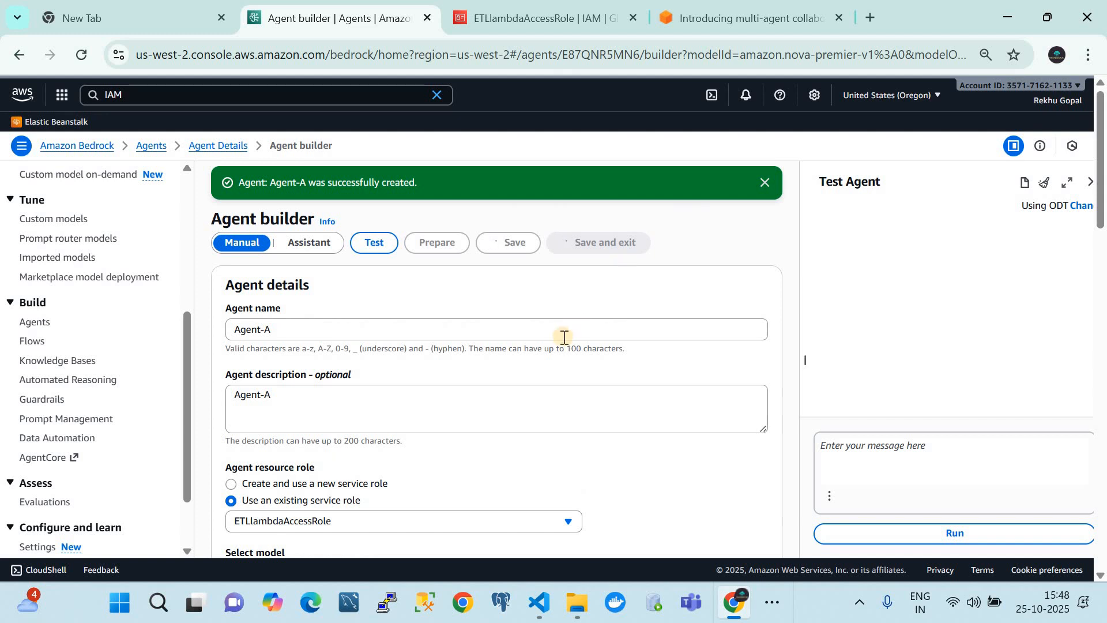
pyautogui.click(589, 254)
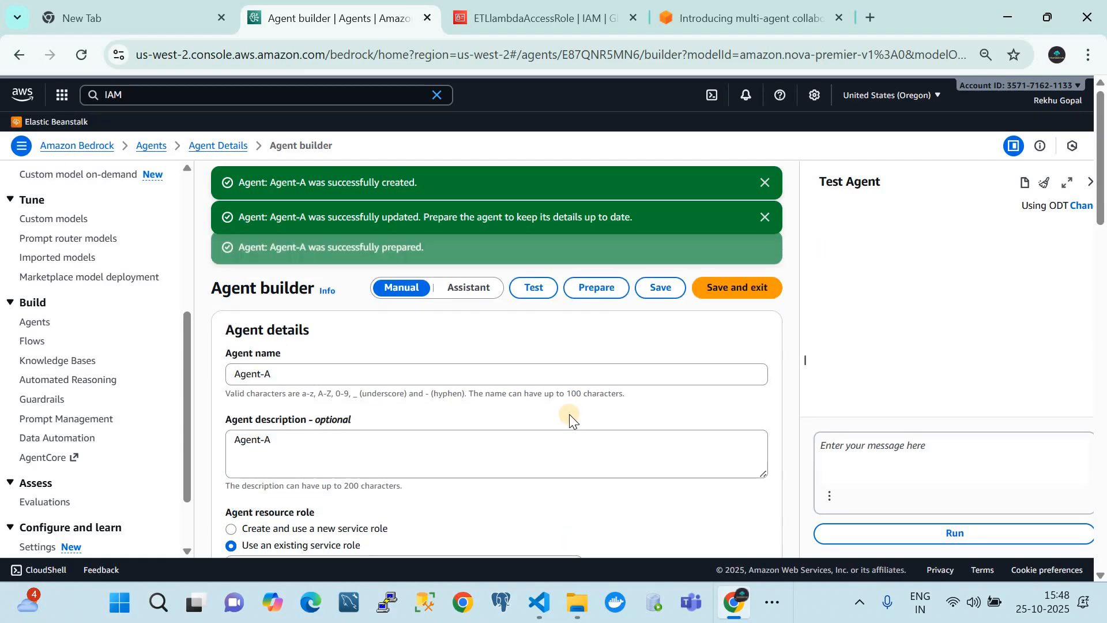
pyautogui.click(766, 251)
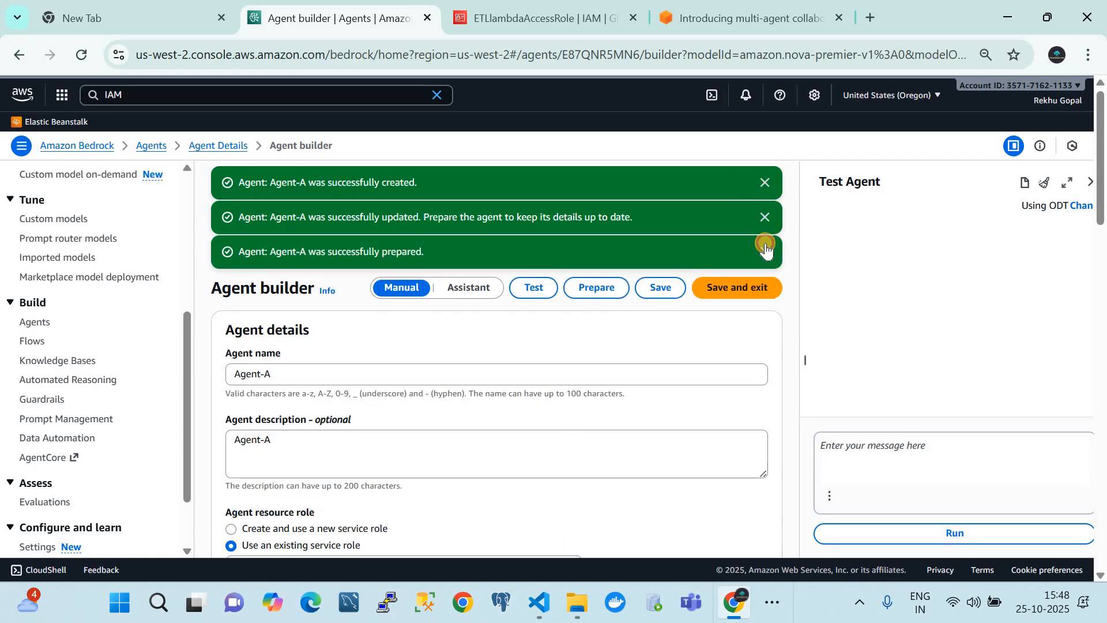
pyautogui.click(765, 217)
pyautogui.click(766, 183)
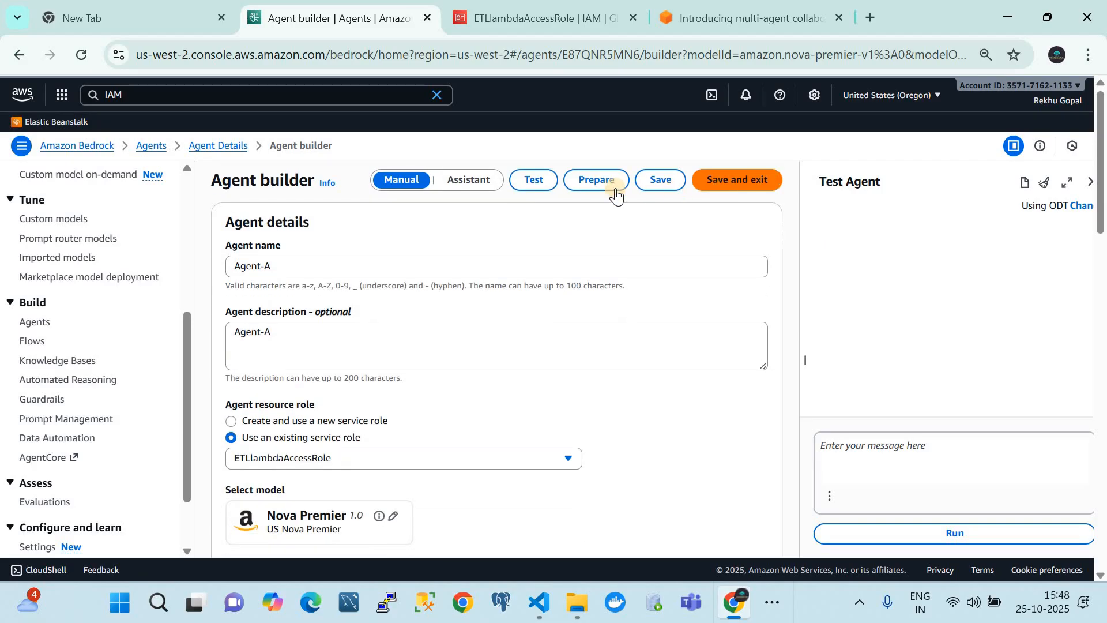
# Test Agent-A by submitting the question "What is weather forecast of city Bangalore Today."
pyautogui.click(534, 182)
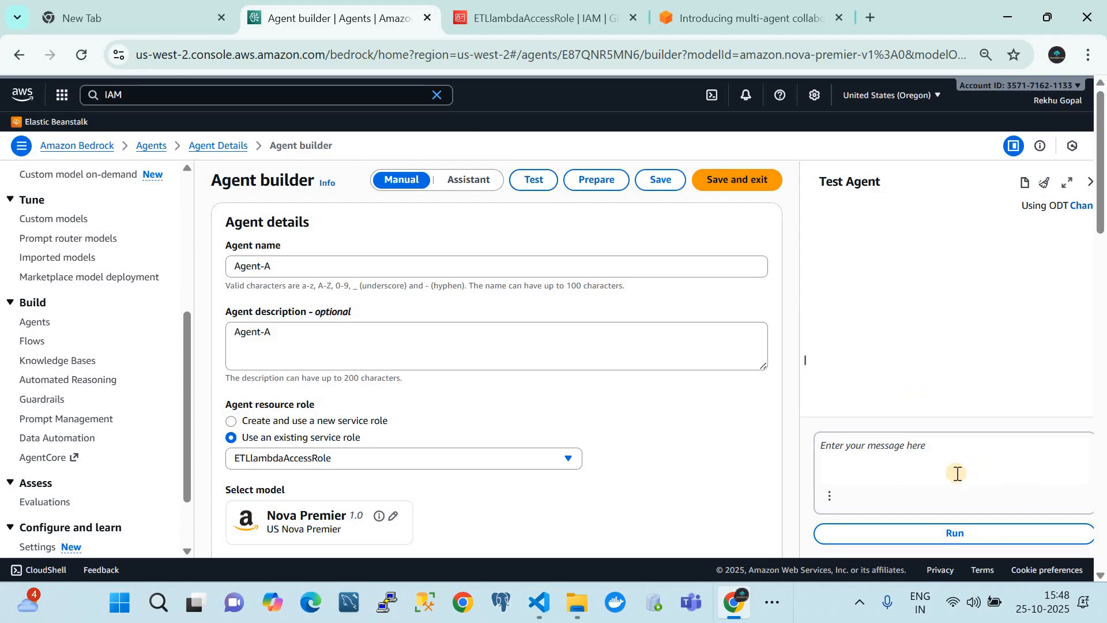
pyautogui.click(882, 447)
pyautogui.write('What is ')
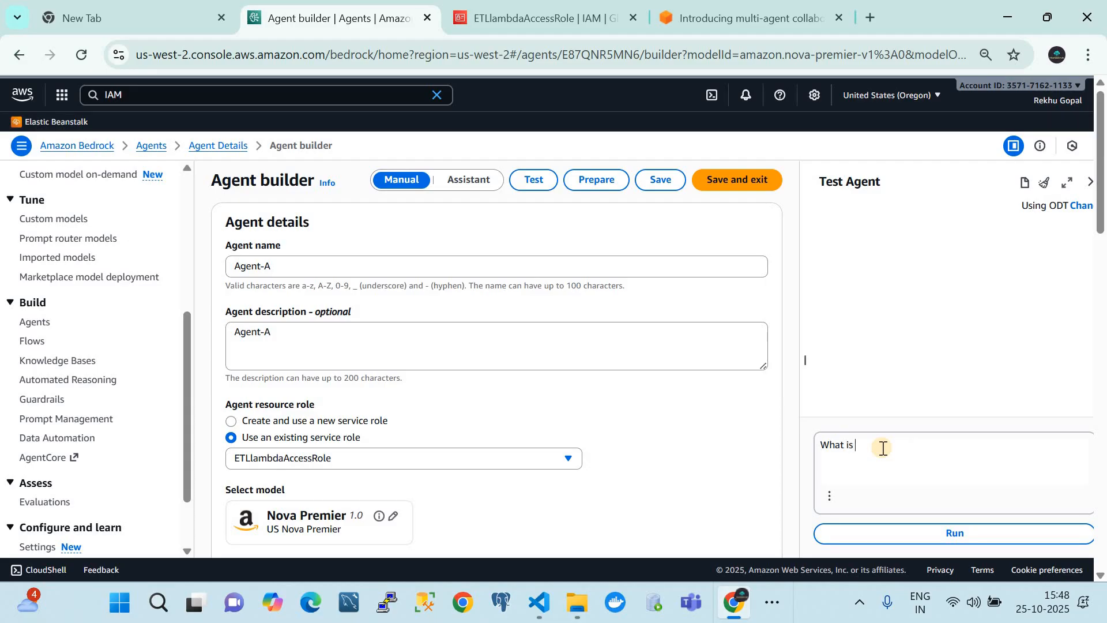
pyautogui.write('weather fores')
pyautogui.write('as')
pyautogui.write('t of cityu')
pyautogui.write('Na')
pyautogui.write('ban')
pyautogui.press('BackSpace')
pyautogui.press('BackSpace')
pyautogui.press('BackSpace')
pyautogui.write('Bangalore Today.')
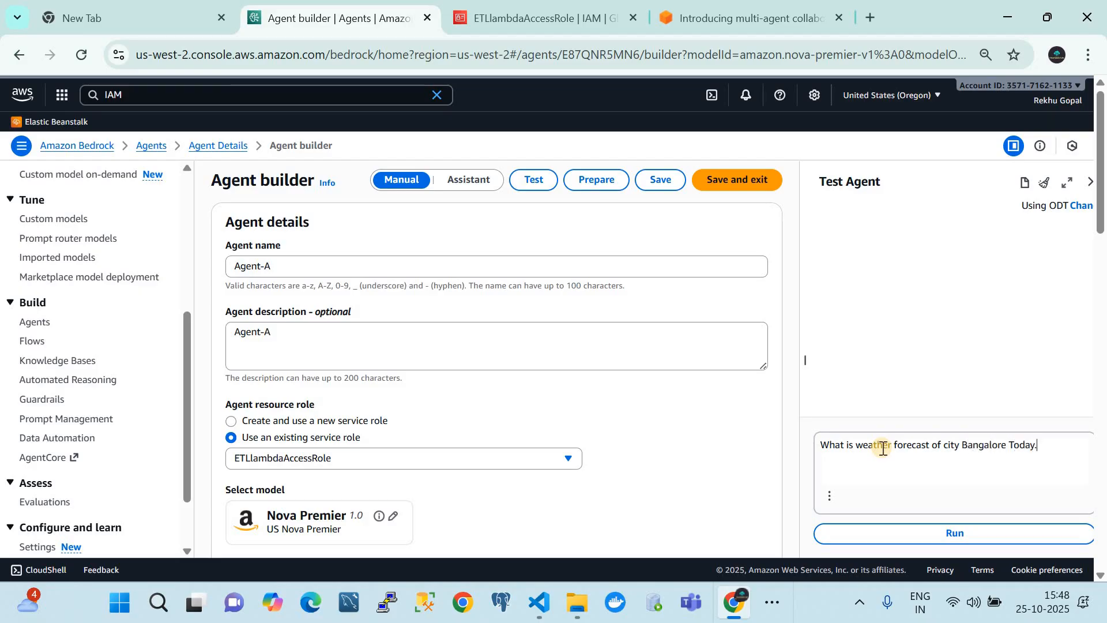
pyautogui.click(926, 526)
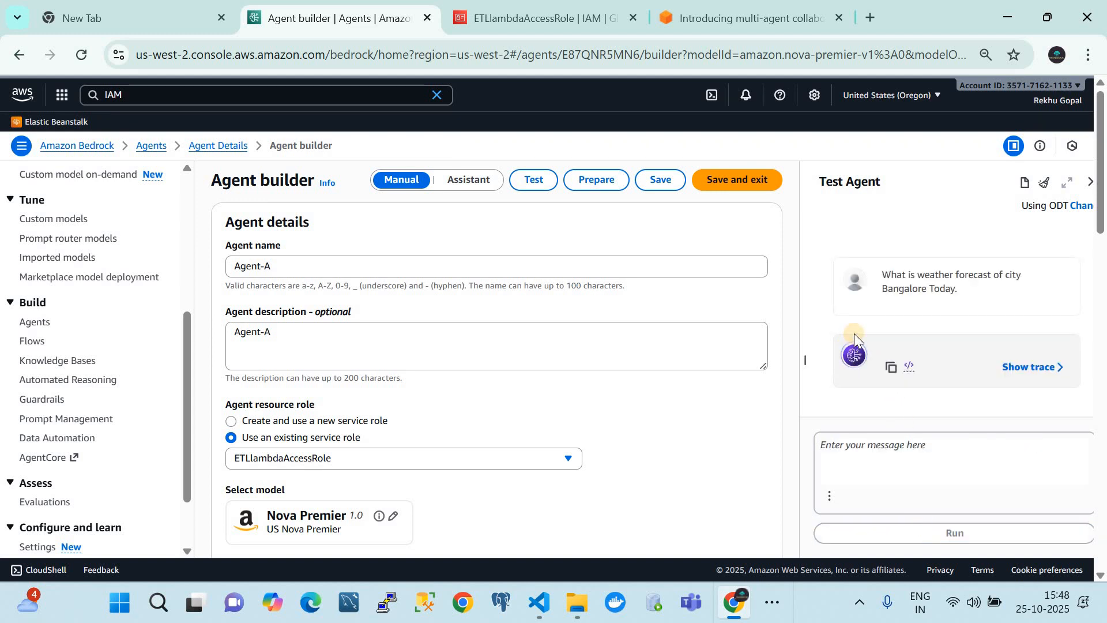
# Read through the test agent's full reply about the Bangalore forecast and check it against the agent's model and instructions
pyautogui.scroll(-3, 642, 383)
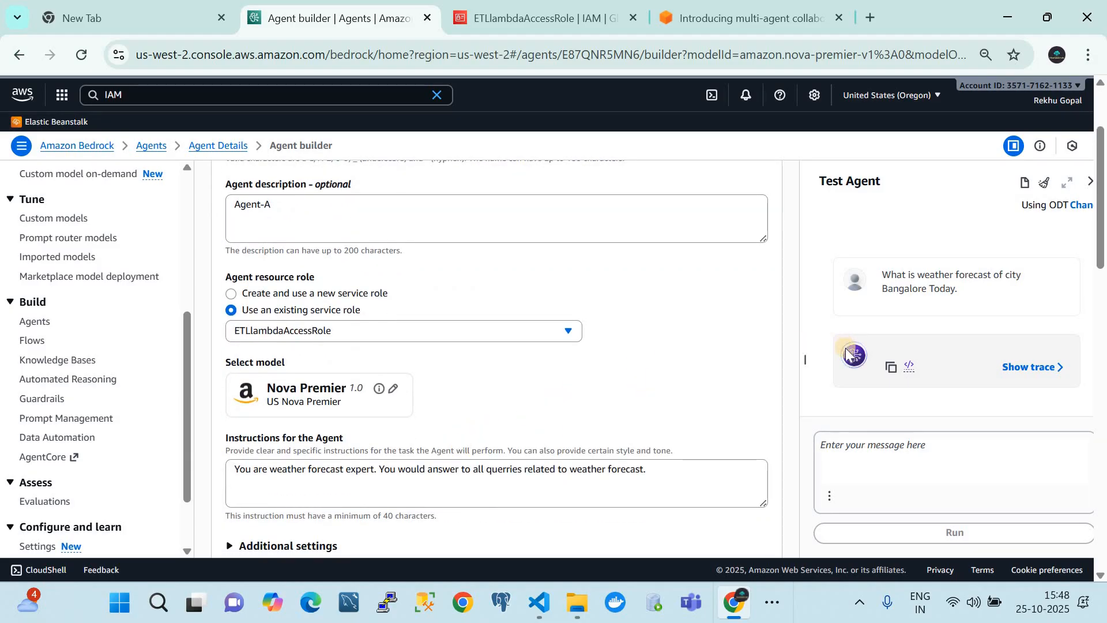
pyautogui.scroll(-2, 928, 326)
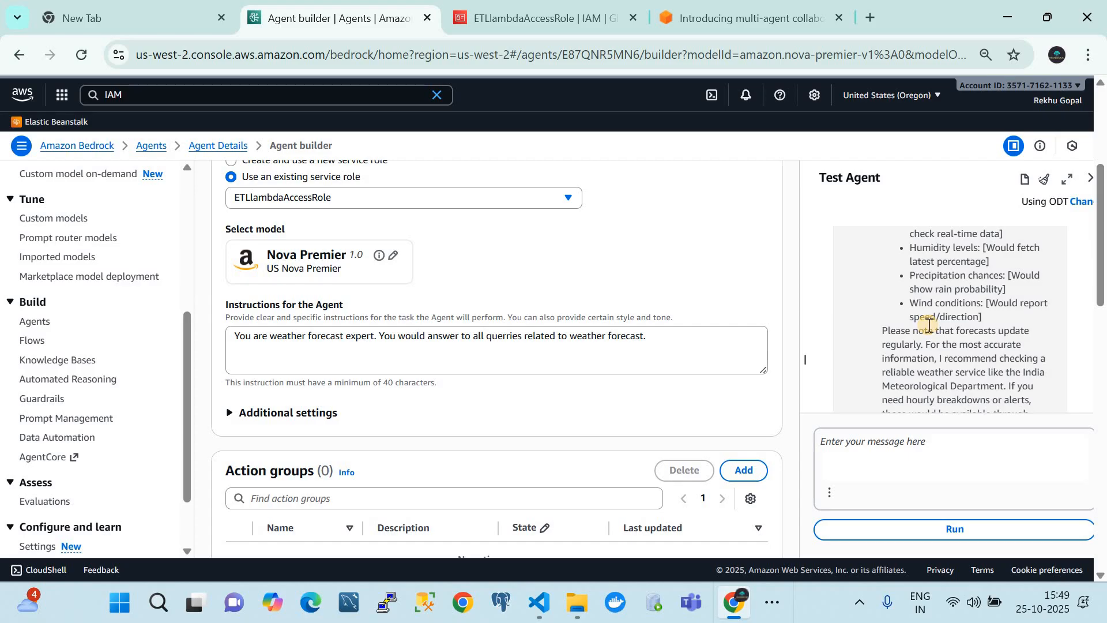
pyautogui.scroll(4, 928, 325)
pyautogui.scroll(-2, 928, 324)
pyautogui.scroll(1, 929, 324)
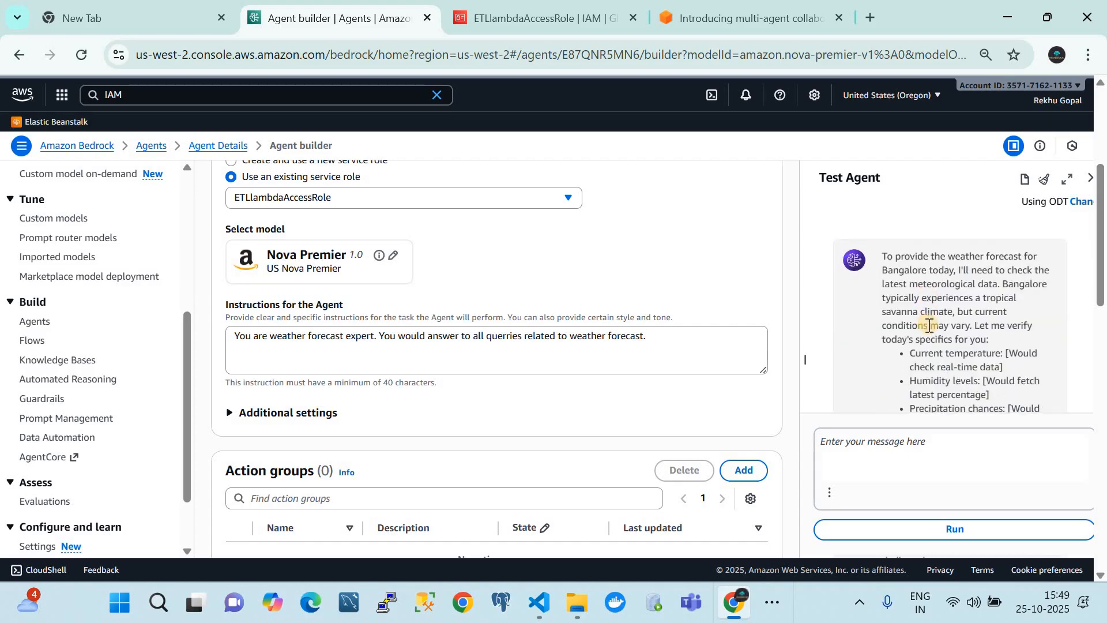
pyautogui.scroll(-1, 929, 324)
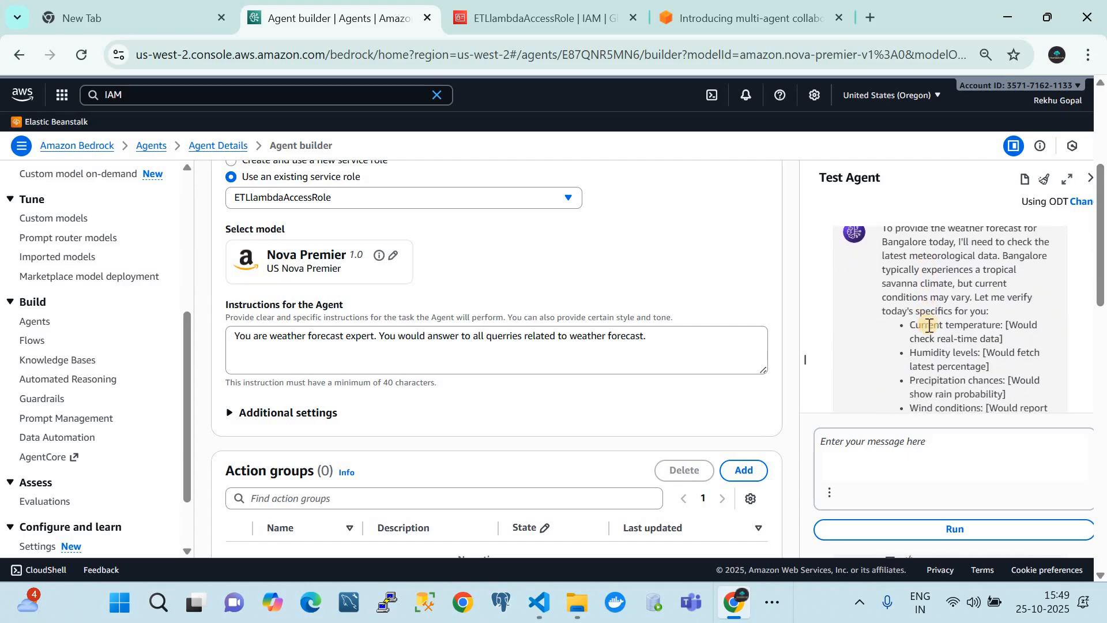
pyautogui.scroll(-6, 929, 324)
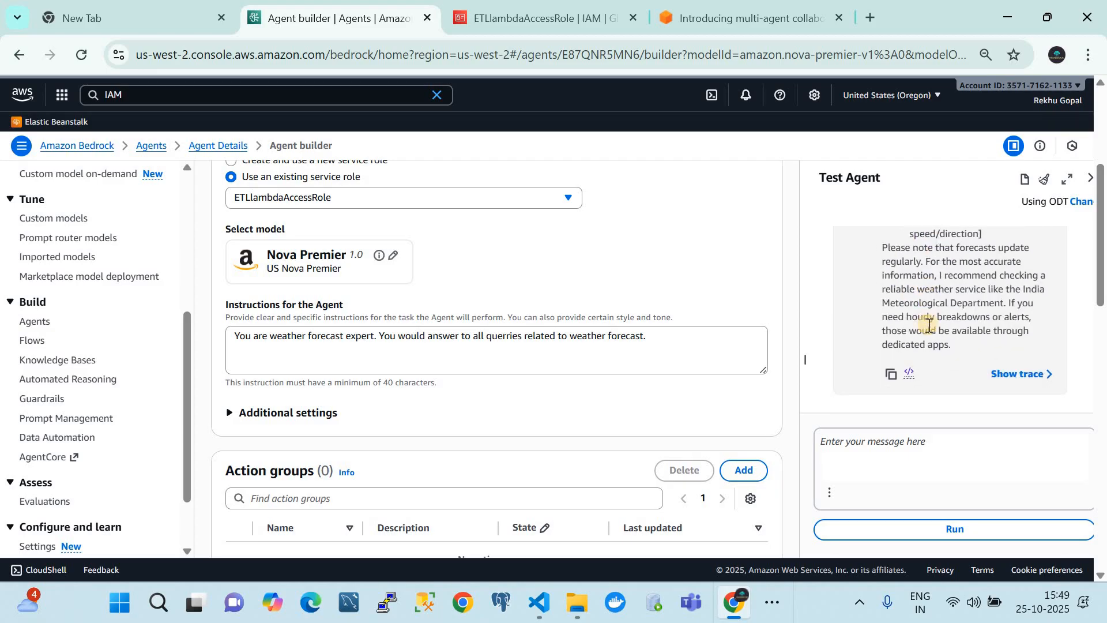
pyautogui.scroll(3, 928, 325)
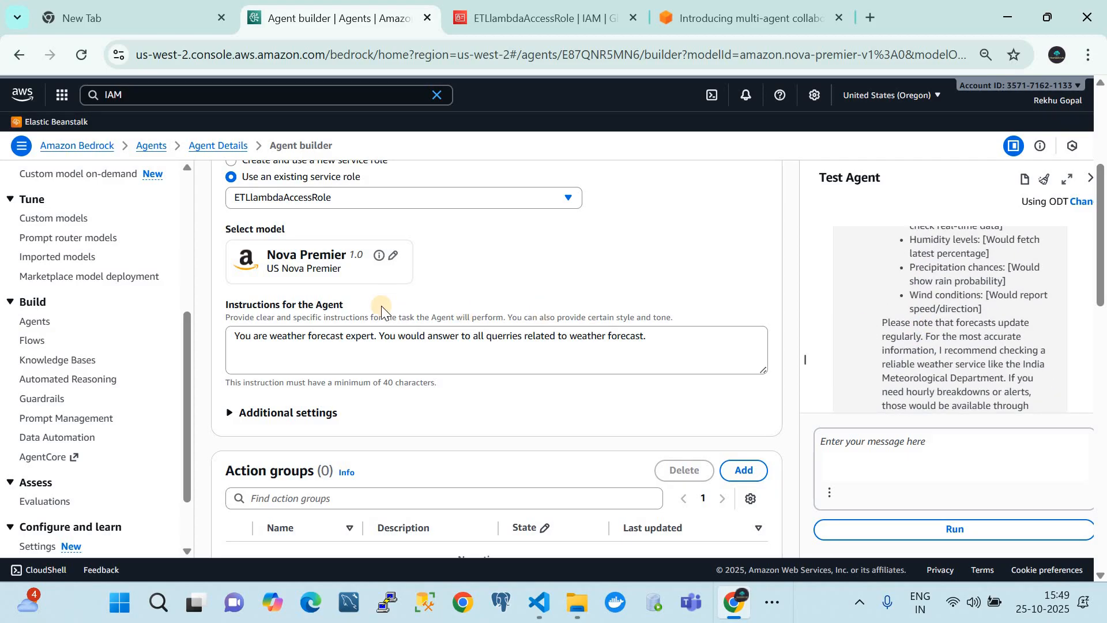
# Change Agent-A's model to Anthropic Claude 3.5 Sonnet v2 with on-demand inference, and save and prepare the agent
pyautogui.click(388, 260)
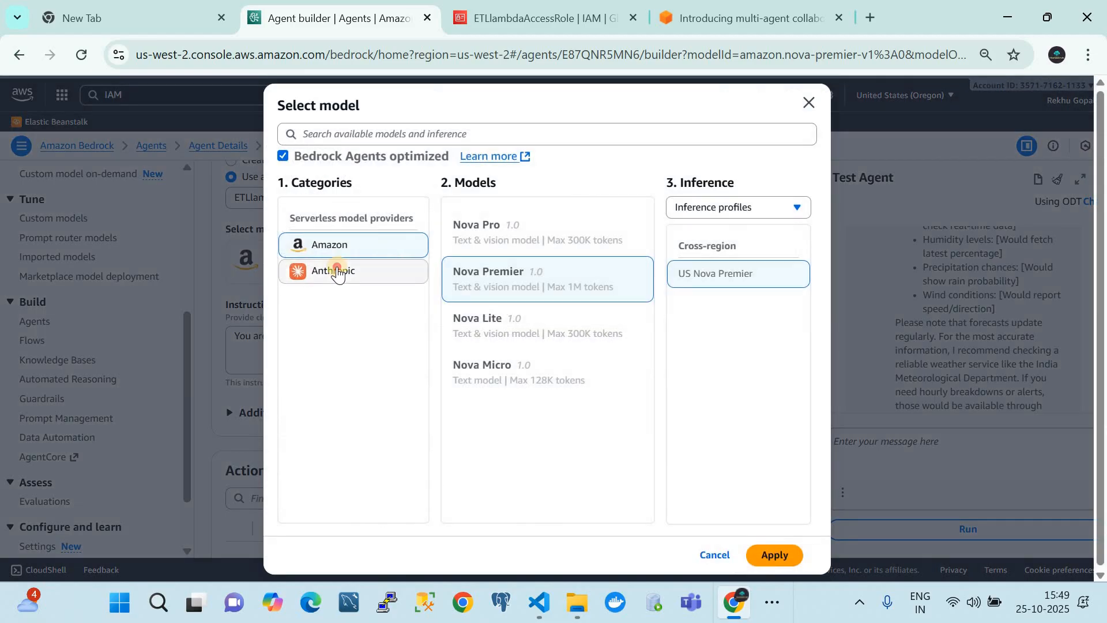
pyautogui.click(338, 271)
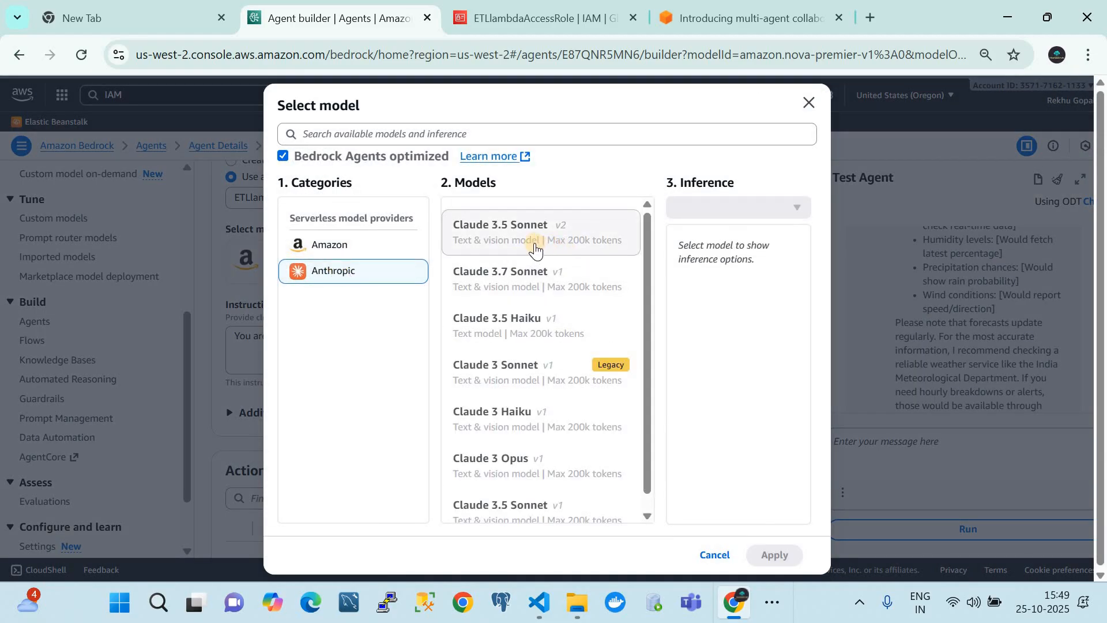
pyautogui.click(534, 246)
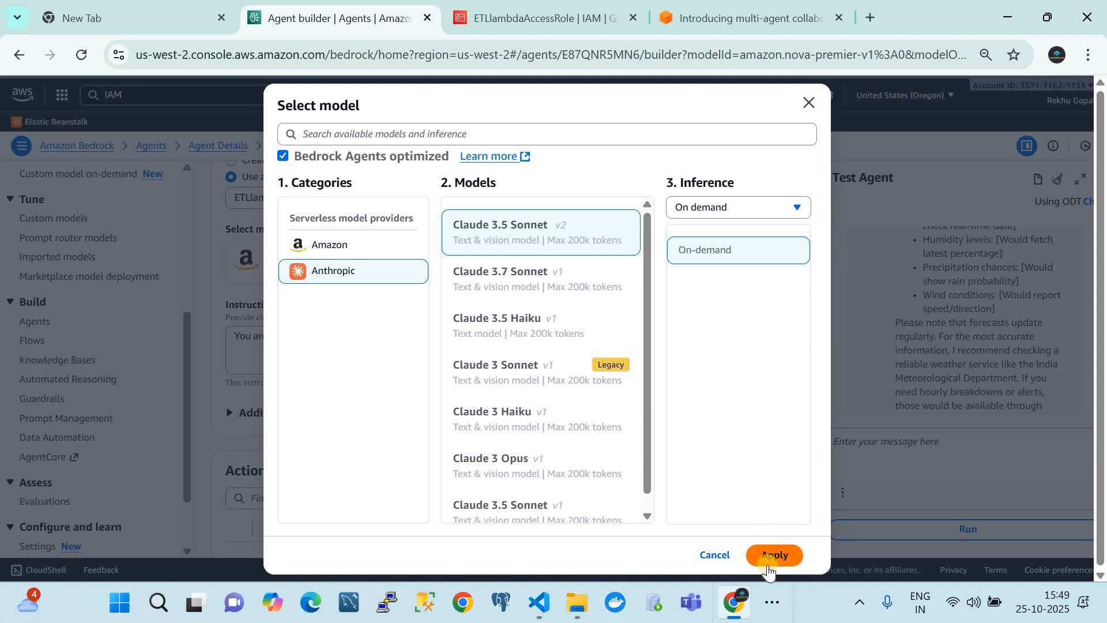
pyautogui.click(770, 565)
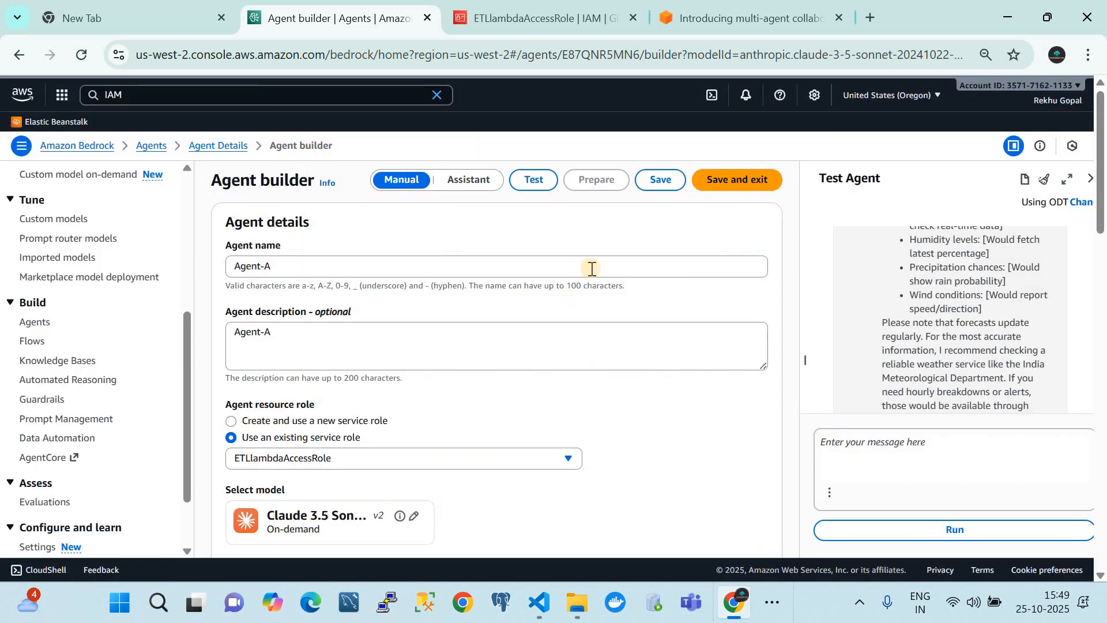
pyautogui.click(661, 181)
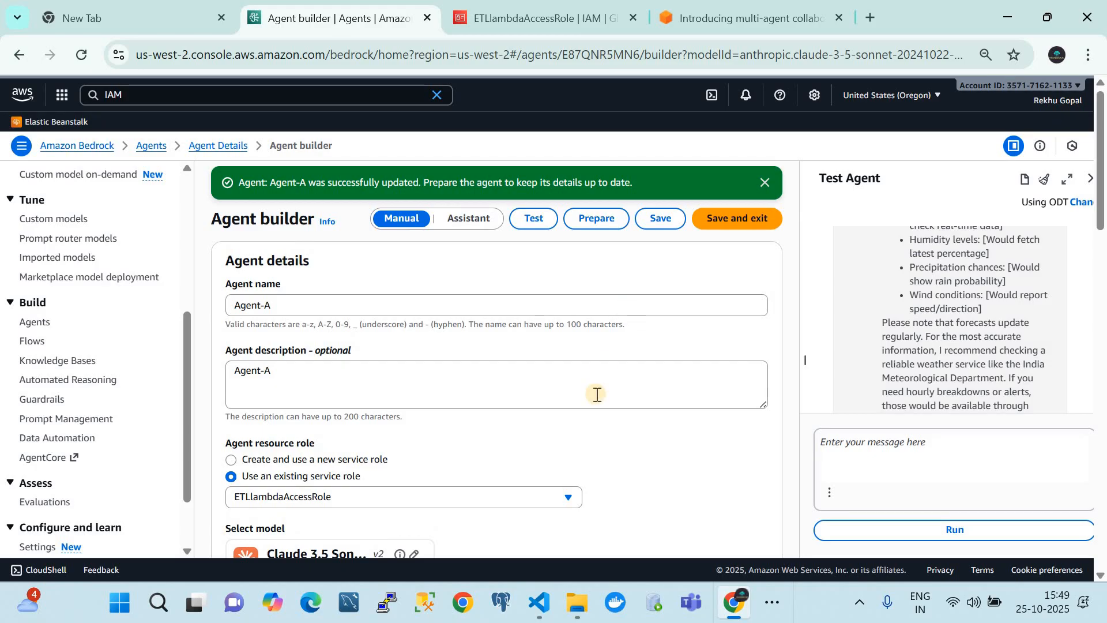
pyautogui.click(593, 224)
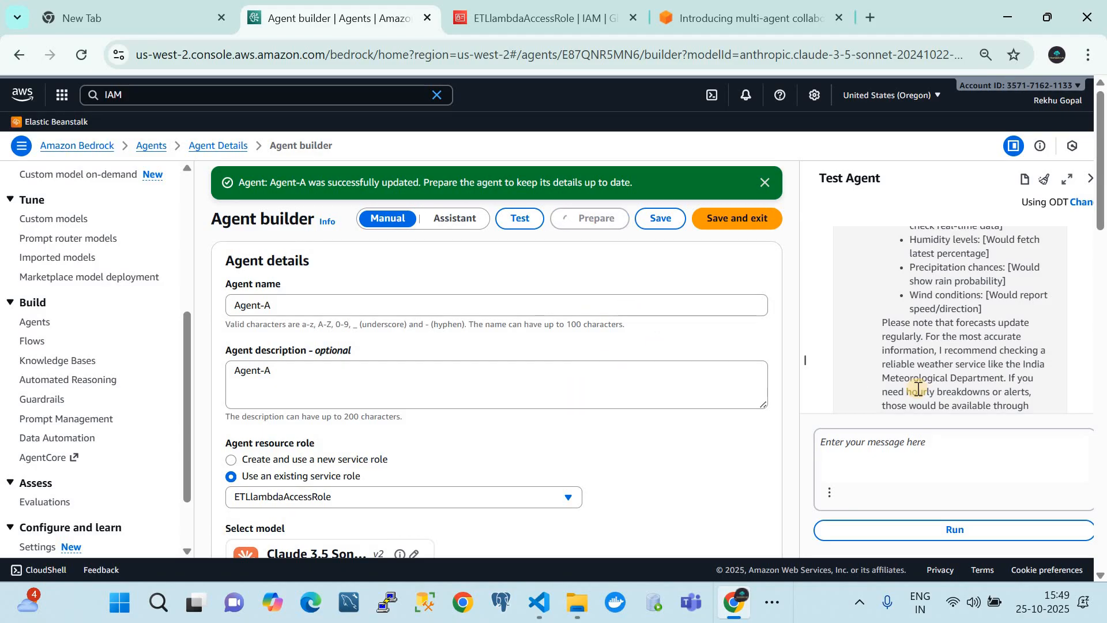
# Test the prepared agent by submitting the question "what is weather forecast of New York City today"
pyautogui.scroll(-2, 577, 455)
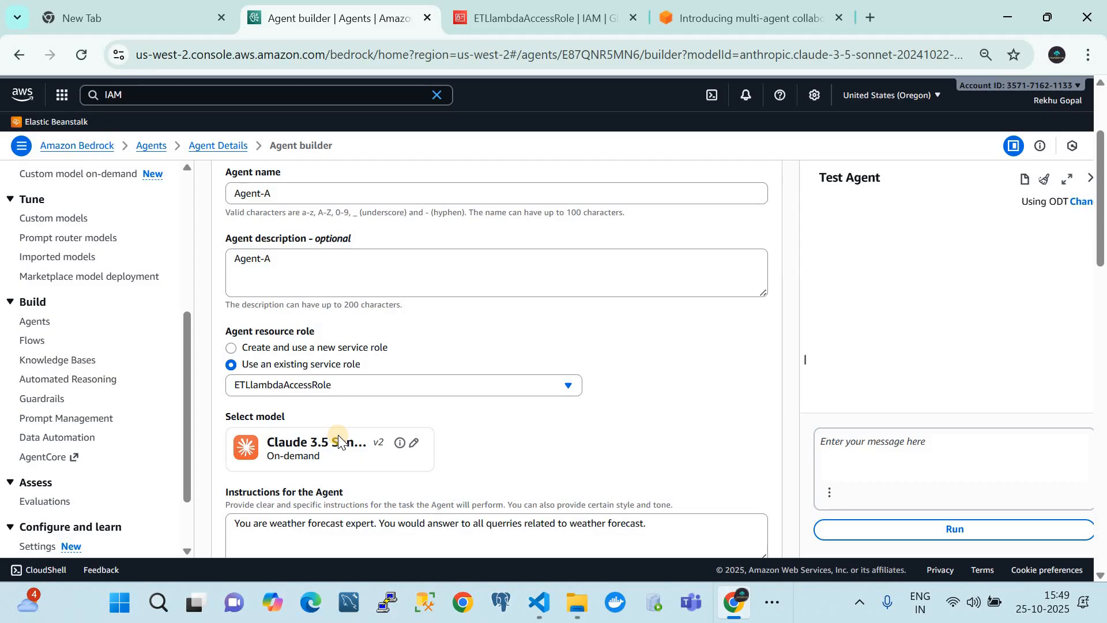
pyautogui.click(866, 447)
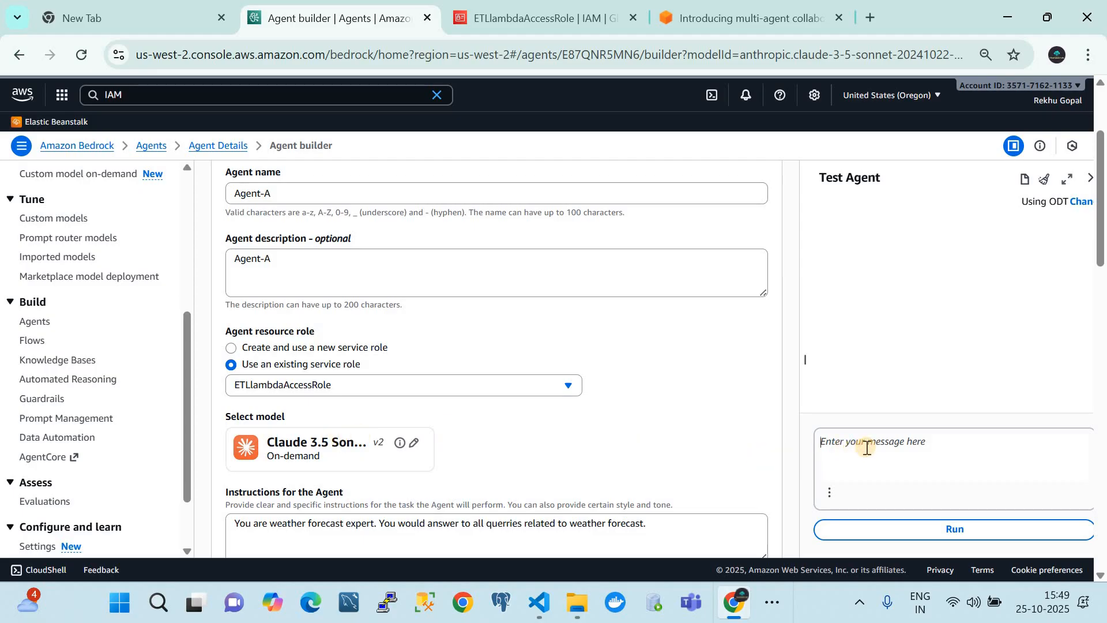
pyautogui.write('what is weather forecast of New Y')
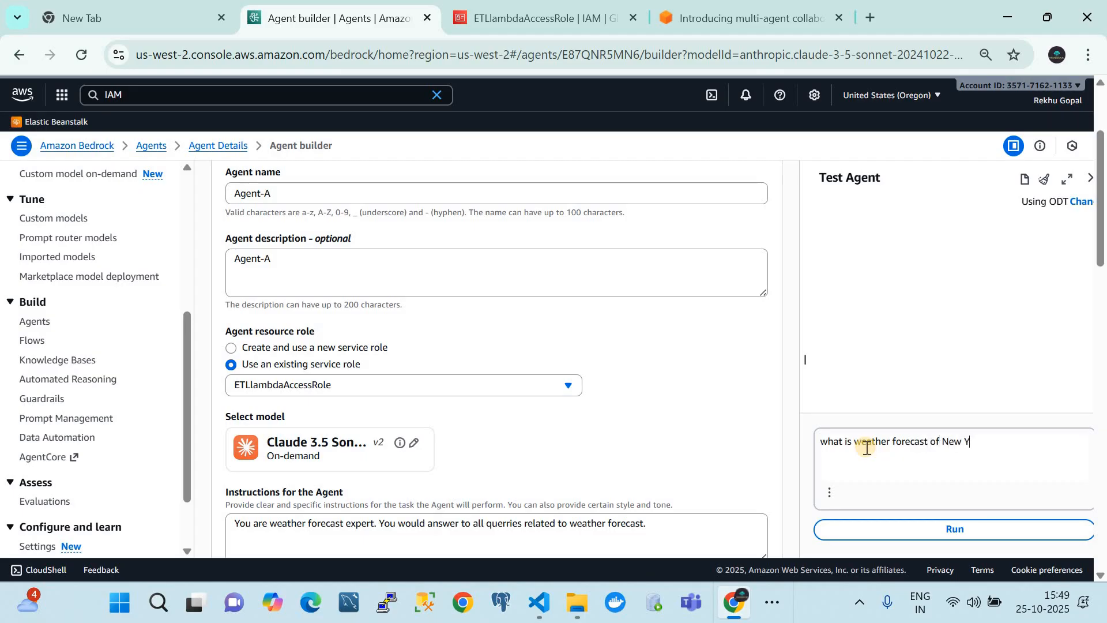
pyautogui.write('ork Cituy')
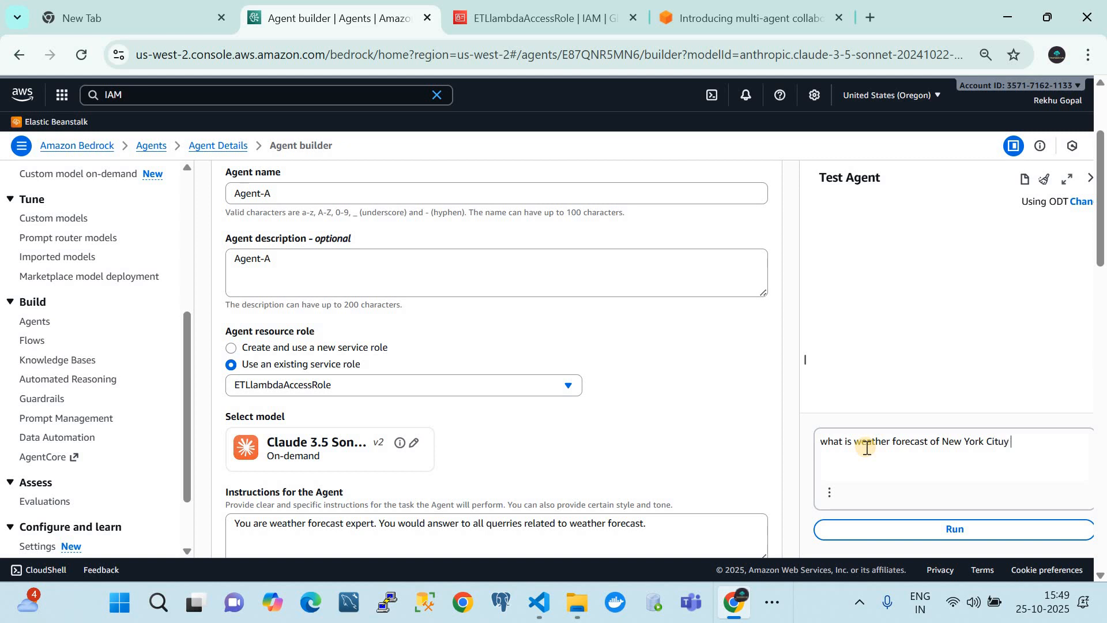
pyautogui.press('BackSpace')
pyautogui.press('BackSpace')
pyautogui.write('y today')
pyautogui.press('Return')
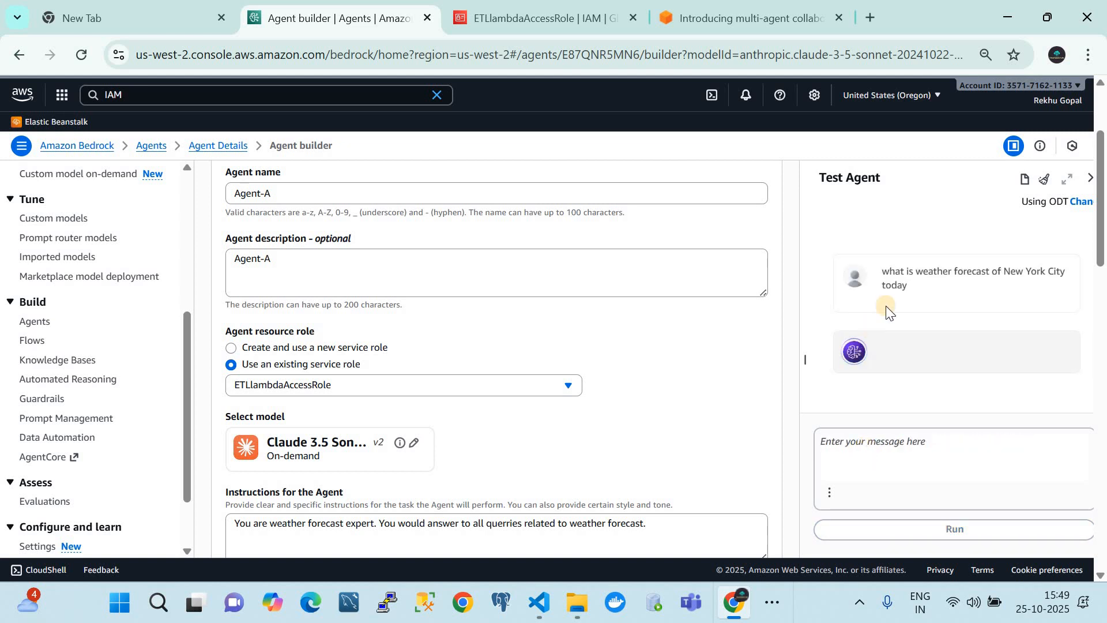
# Examine the agent's reply about New York City and review Agent-A's service role, model and instructions
pyautogui.scroll(-1, 680, 383)
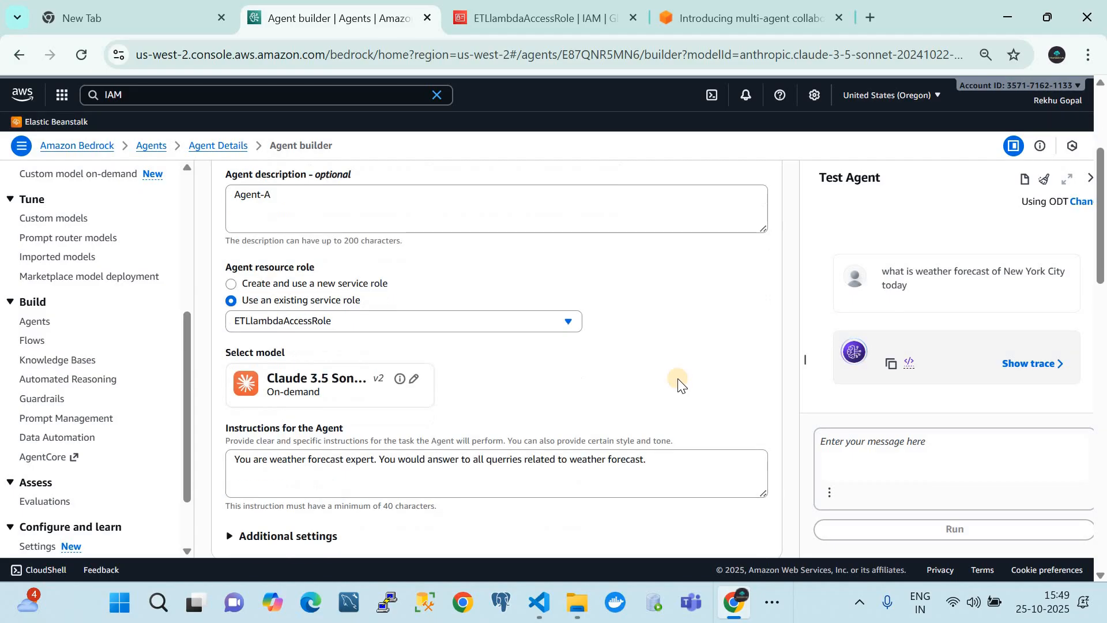
pyautogui.scroll(-1, 678, 382)
pyautogui.scroll(-2, 928, 351)
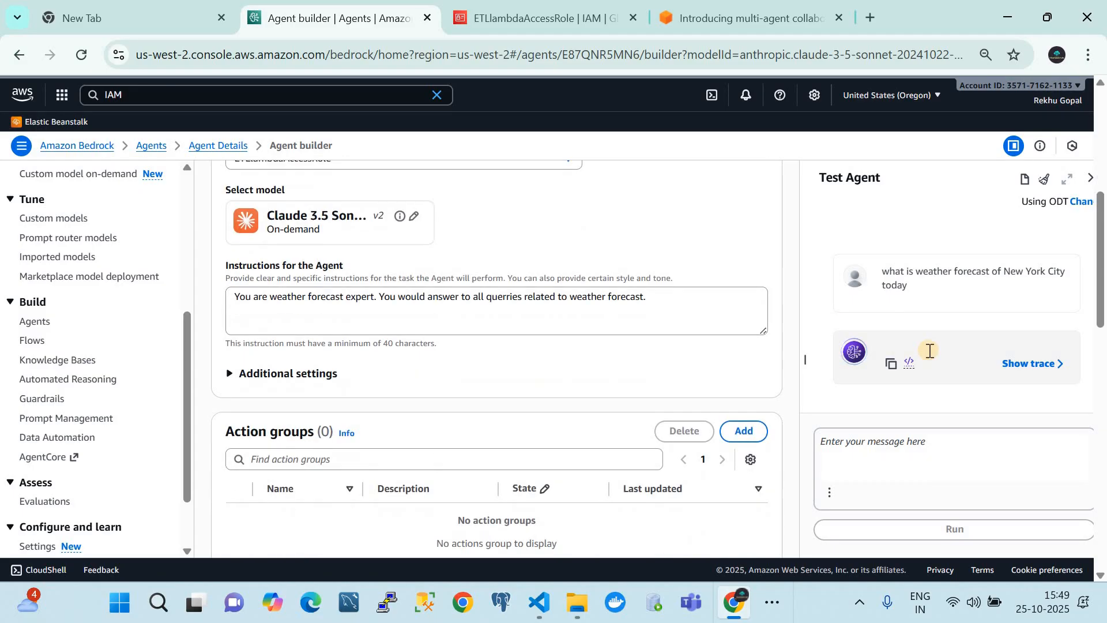
pyautogui.scroll(-1, 929, 351)
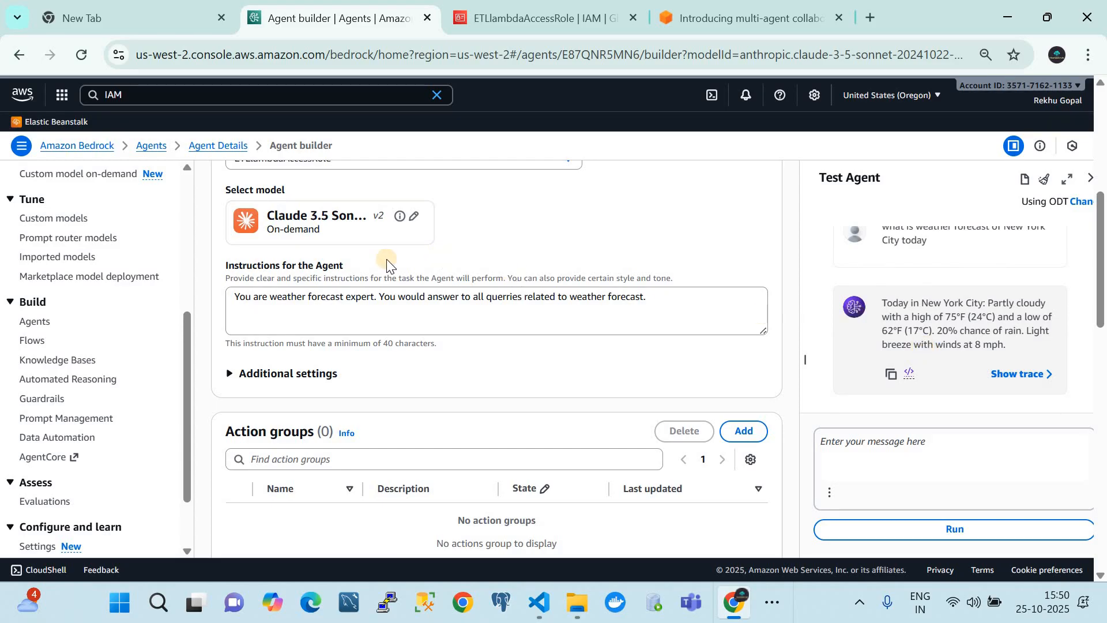
pyautogui.scroll(3, 386, 259)
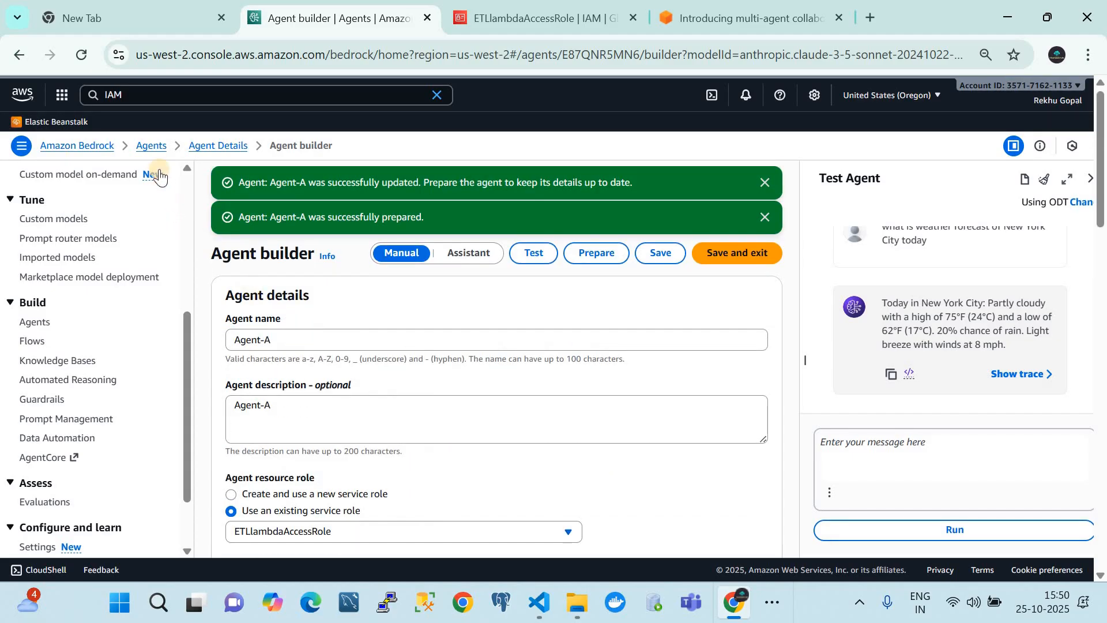
pyautogui.scroll(-3, 240, 337)
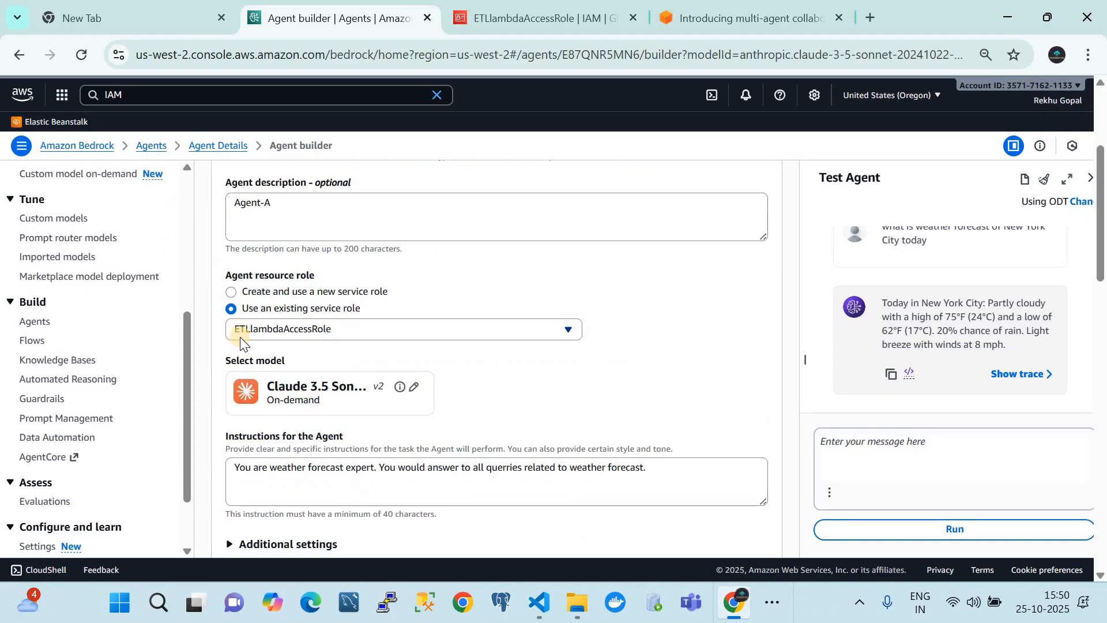
pyautogui.scroll(5, 181, 227)
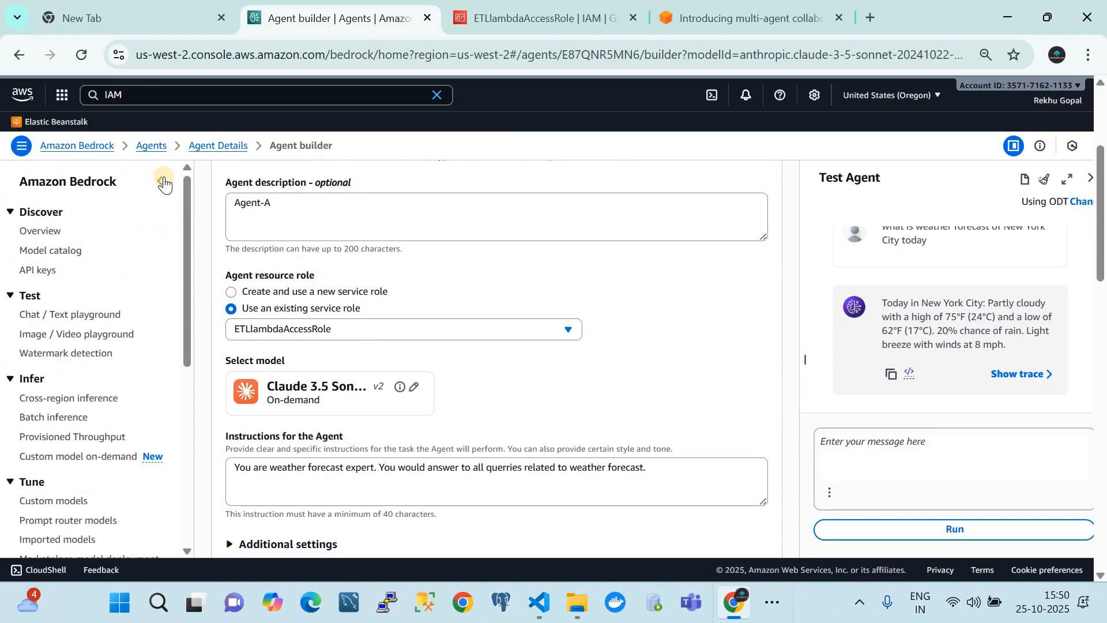
# Create a new agent named "Agent-B" with the description "Stock marekt expert" from the Bedrock agents list
pyautogui.click(151, 145)
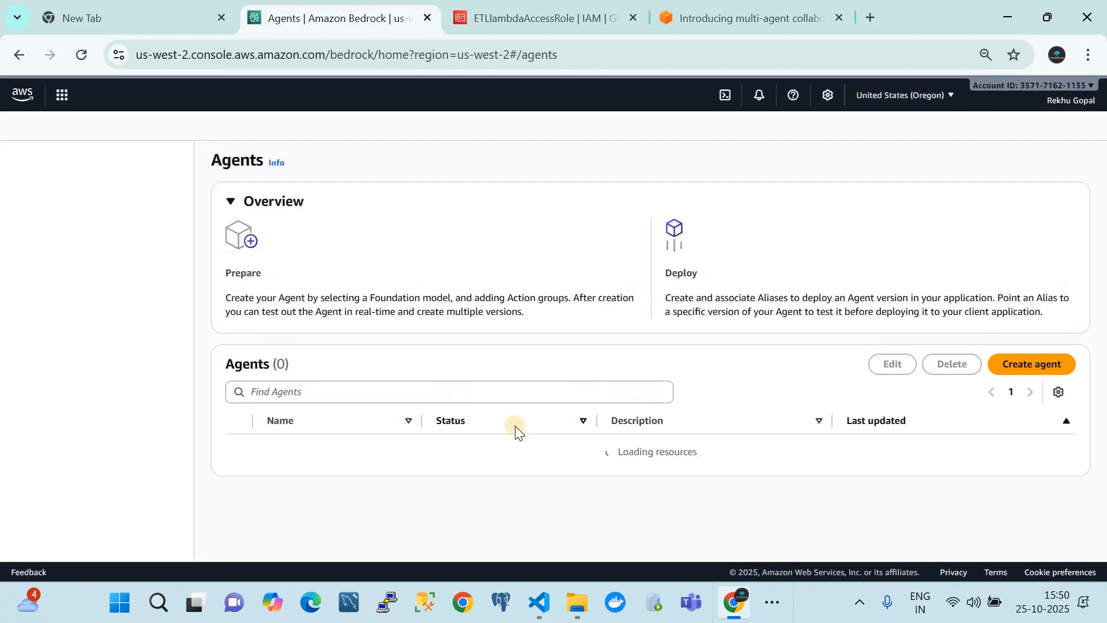
pyautogui.scroll(-1, 515, 427)
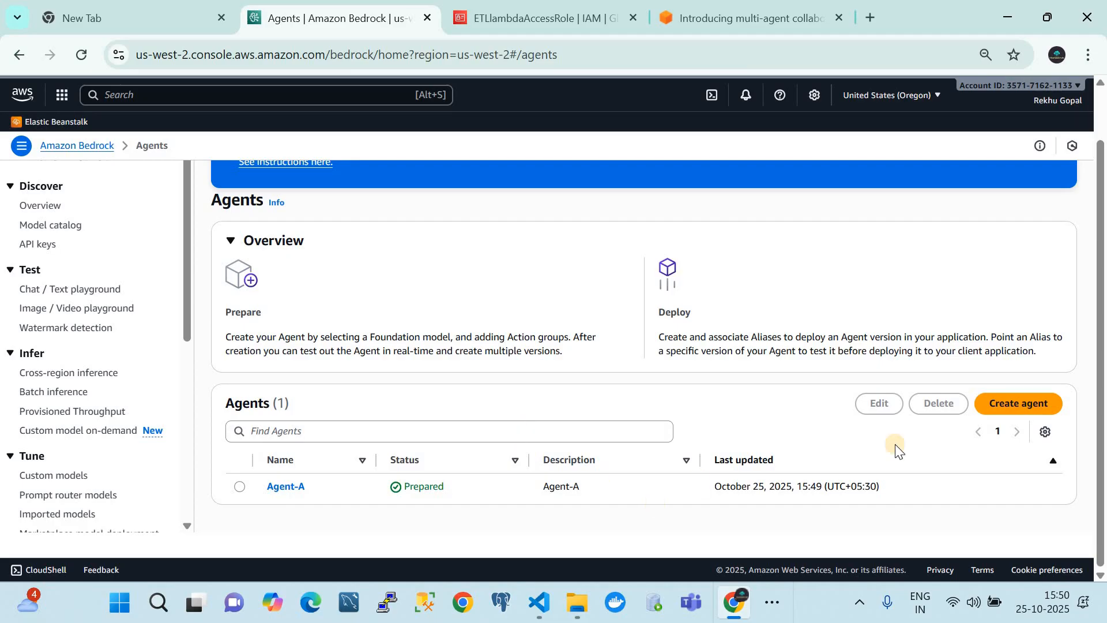
pyautogui.click(991, 410)
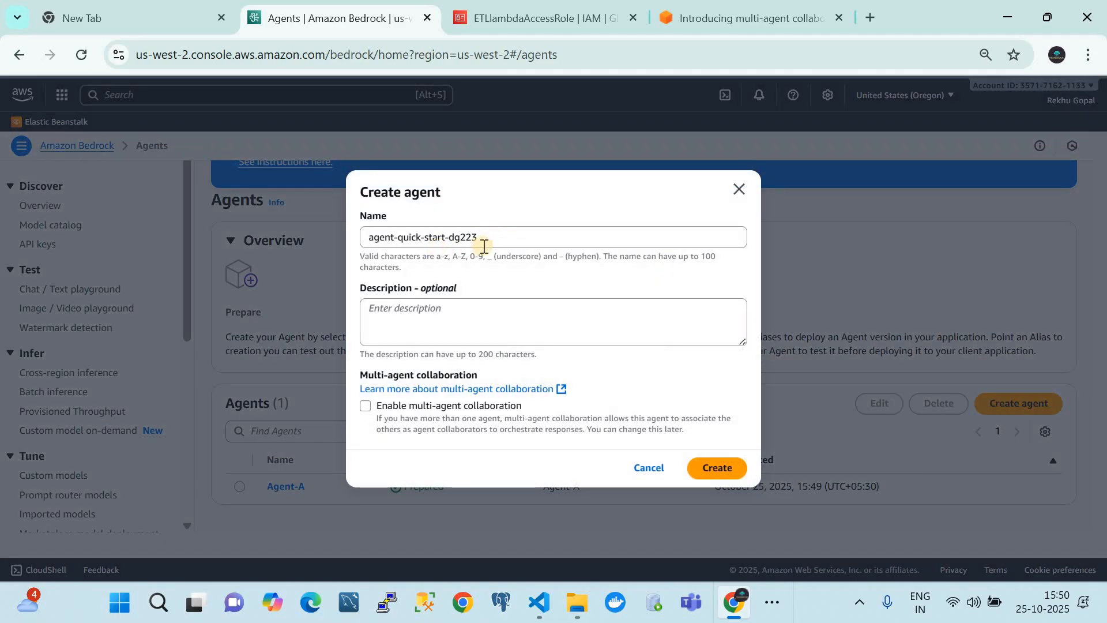
pyautogui.moveTo(494, 239); pyautogui.dragTo(293, 246)
pyautogui.write('Agent-B')
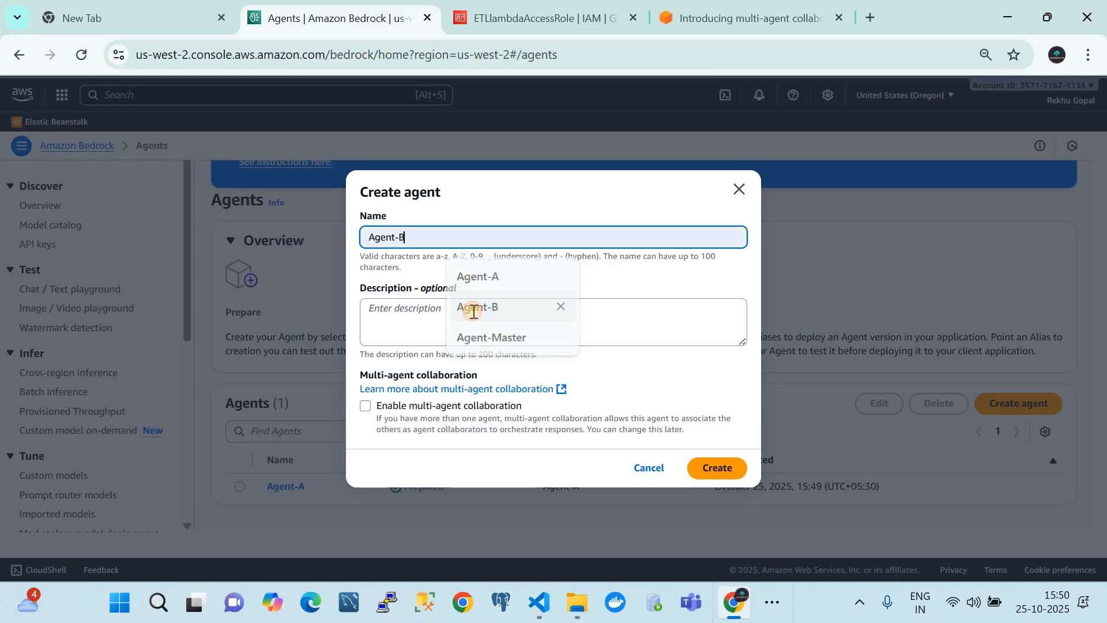
pyautogui.click(476, 307)
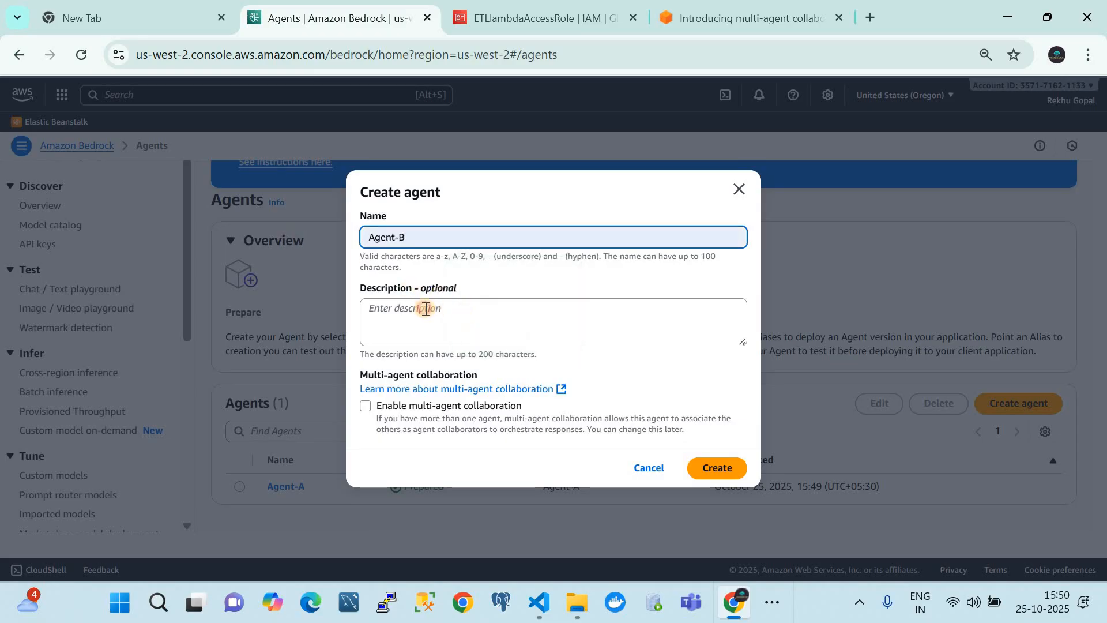
pyautogui.click(426, 308)
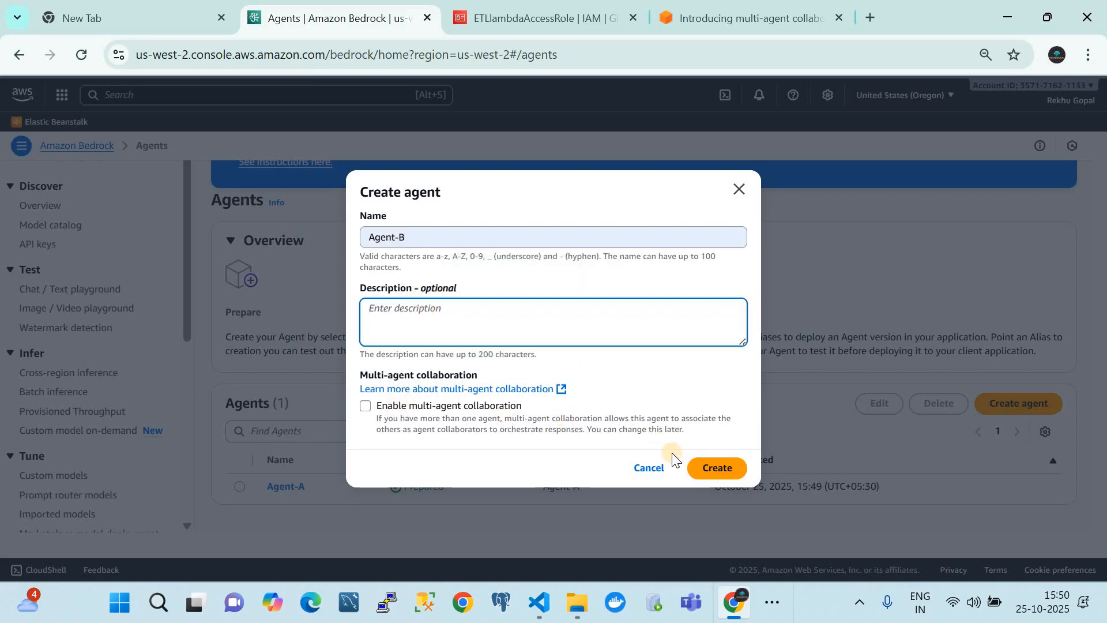
pyautogui.click(710, 468)
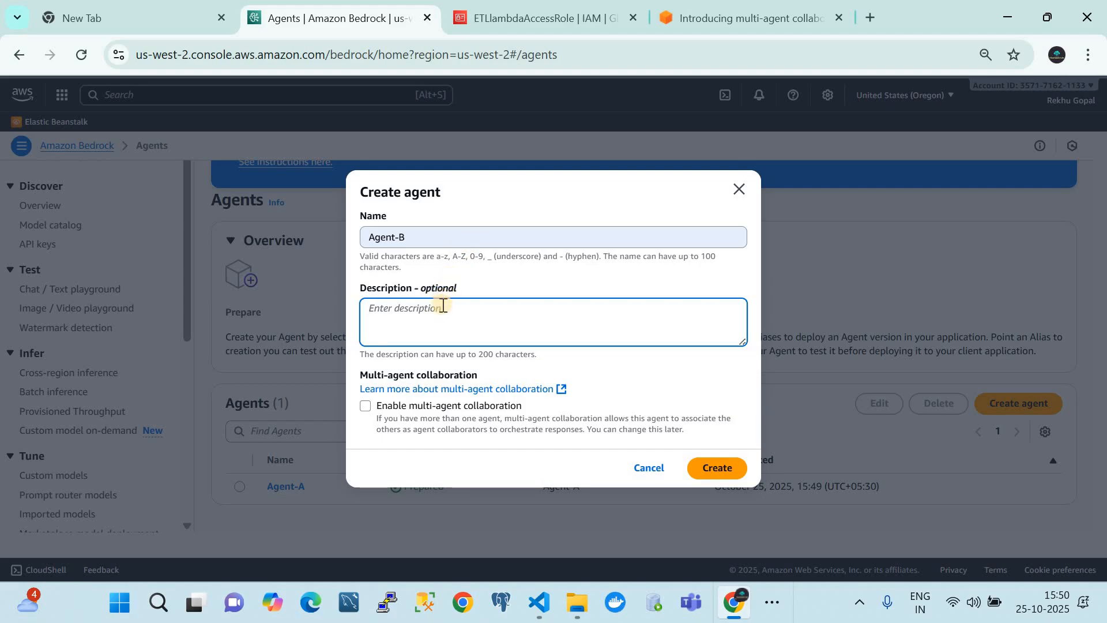
pyautogui.write('Stock marekt expert')
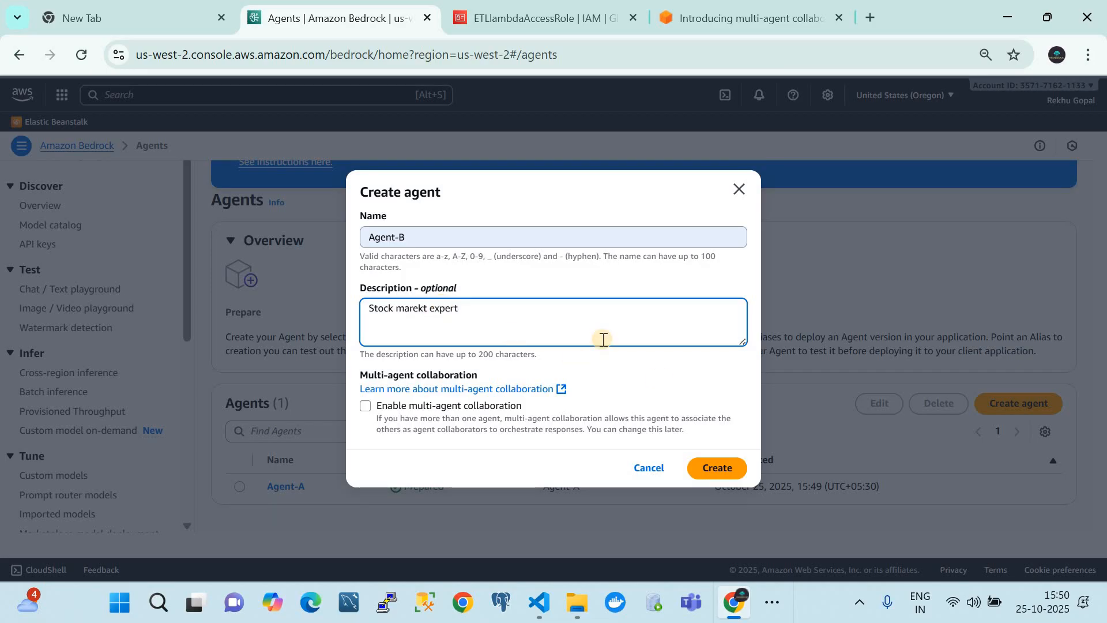
pyautogui.click(708, 467)
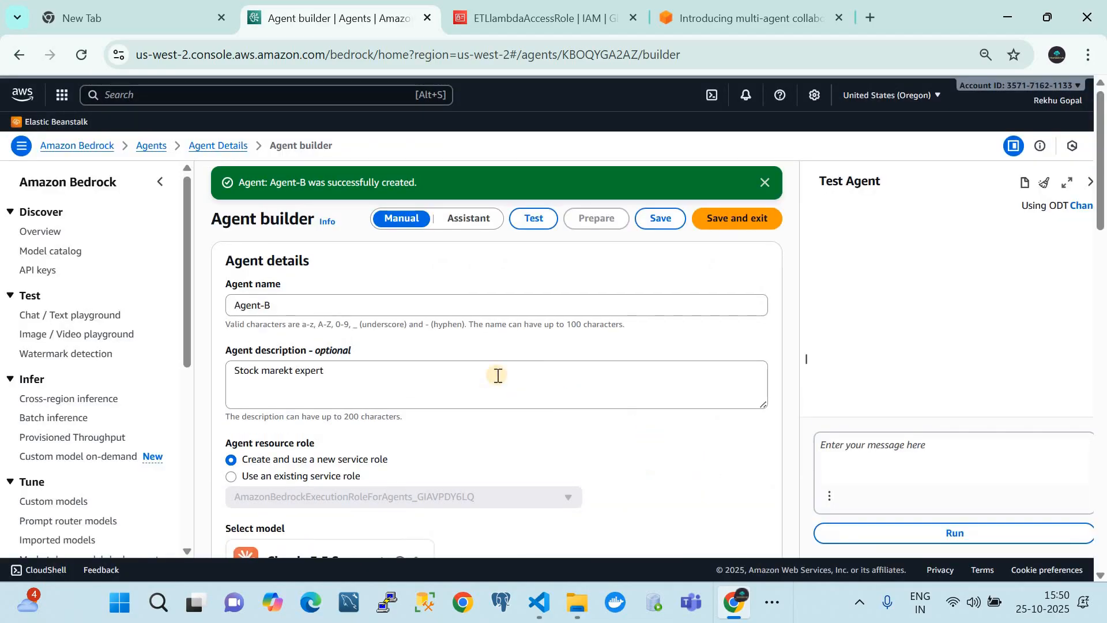
# Set Agent-B to use the existing service role ETLlambdaAccessRole
pyautogui.scroll(-3, 497, 374)
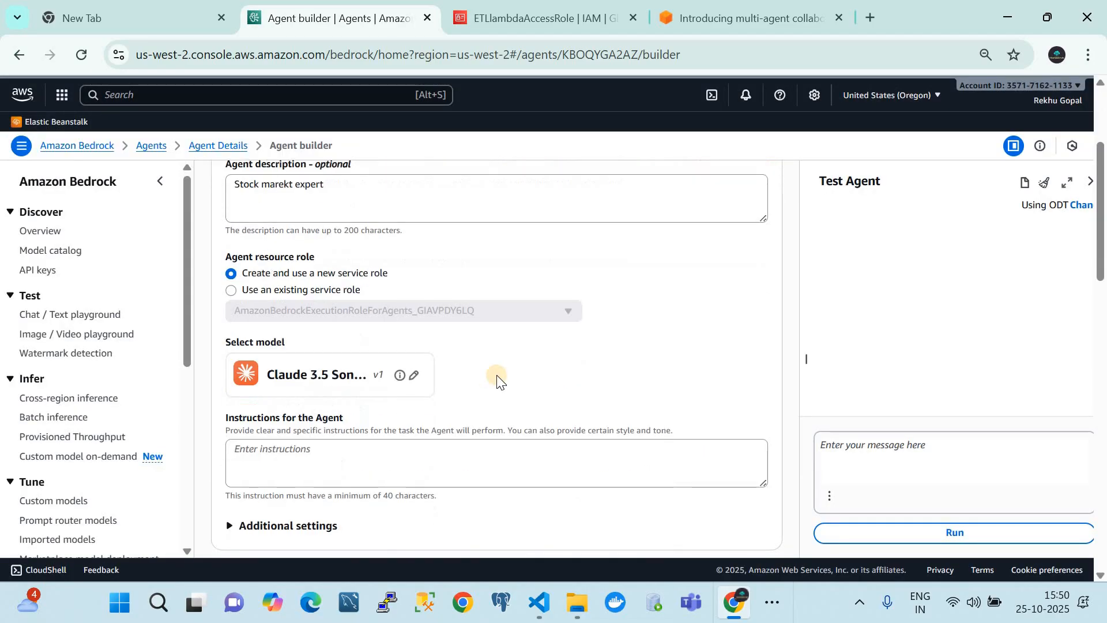
pyautogui.click(235, 289)
pyautogui.click(296, 307)
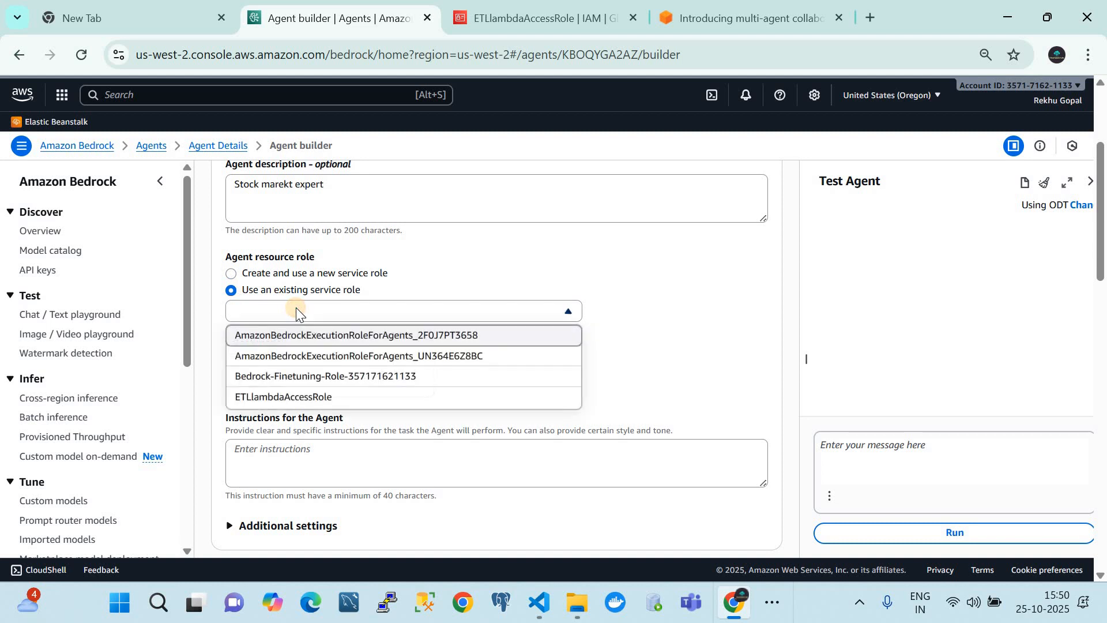
pyautogui.click(310, 395)
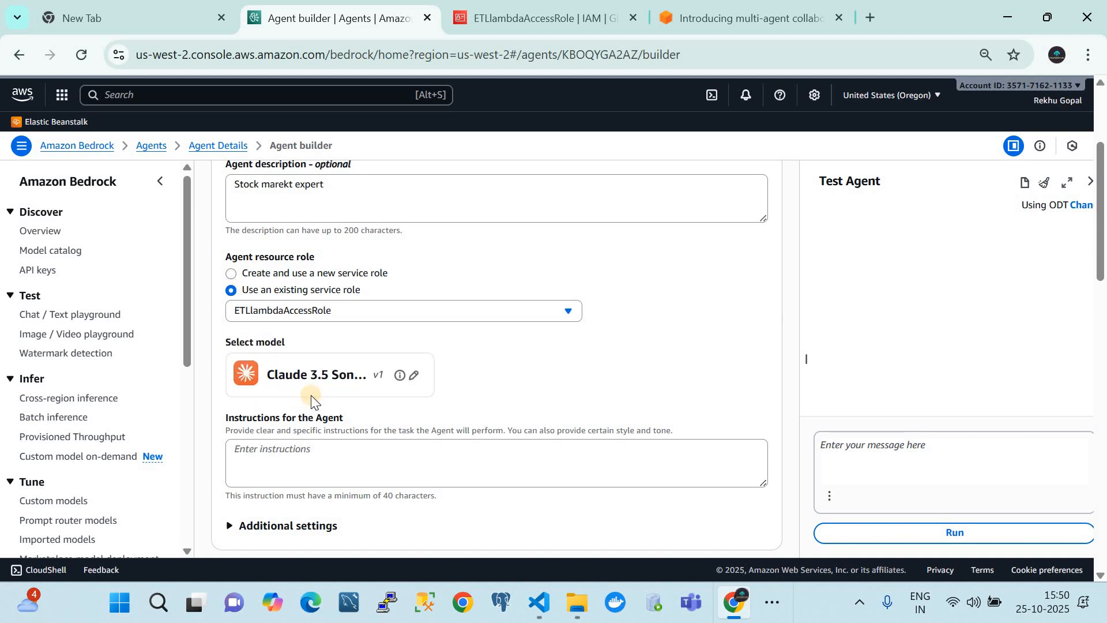
# Enter the agent instructions "You are stock market expert. You provide information around stock market" for Agent-B
pyautogui.scroll(-1, 368, 372)
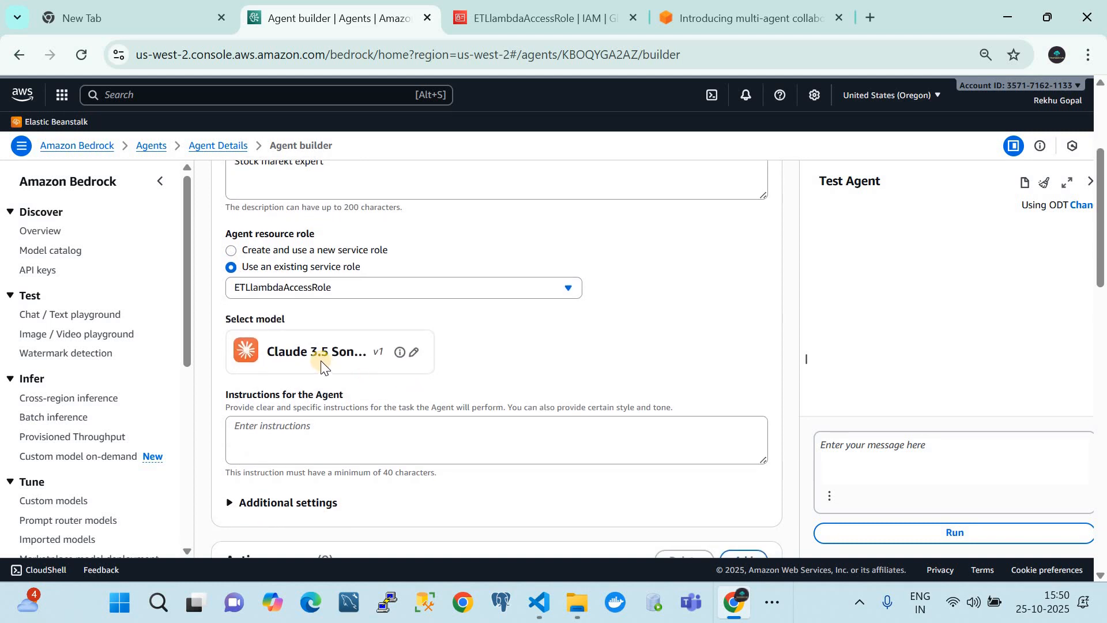
pyautogui.click(334, 434)
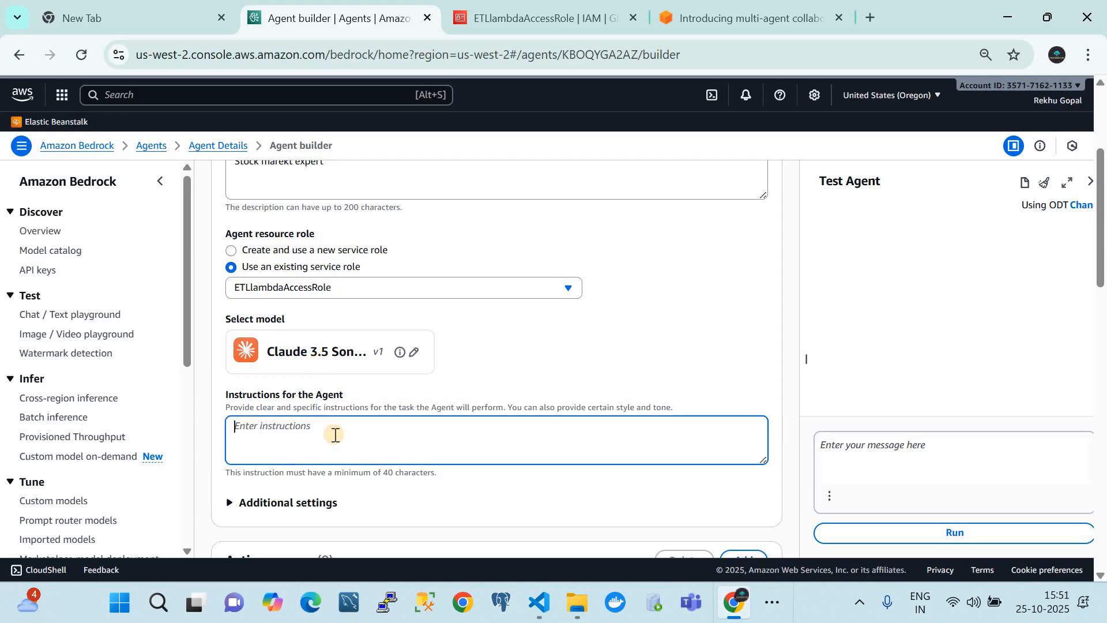
pyautogui.write('Yopu')
pyautogui.write('u')
pyautogui.write('are stcok')
pyautogui.press('BackSpace')
pyautogui.press('BackSpace')
pyautogui.press('BackSpace')
pyautogui.write('ock market expert. yo')
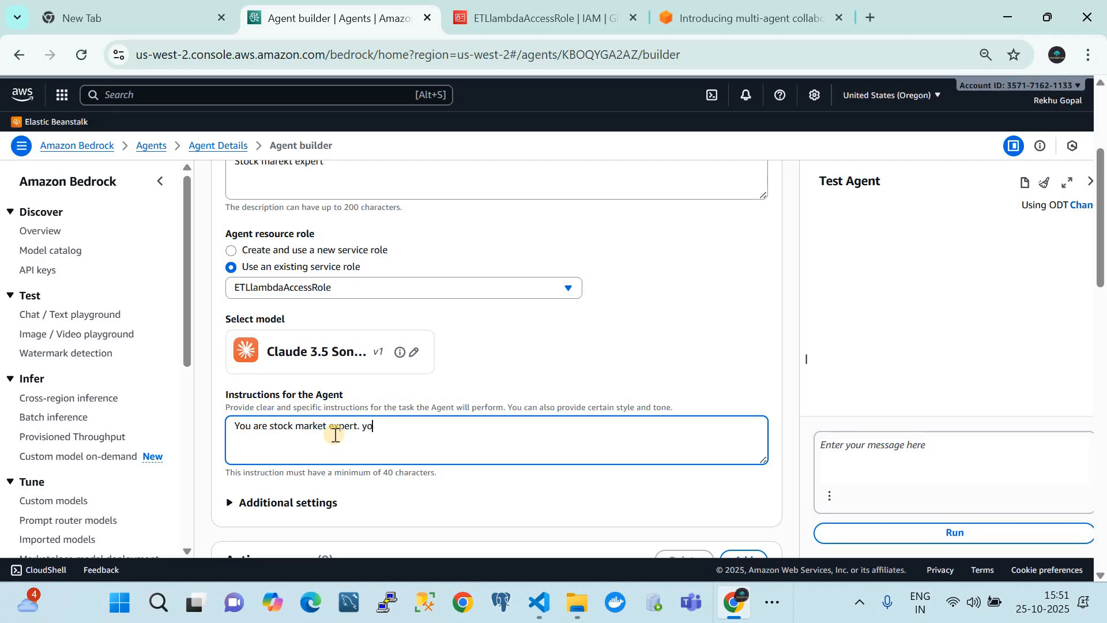
pyautogui.press('BackSpace')
pyautogui.press('BackSpace')
pyautogui.press('BackSpace')
pyautogui.write('You provide information arou')
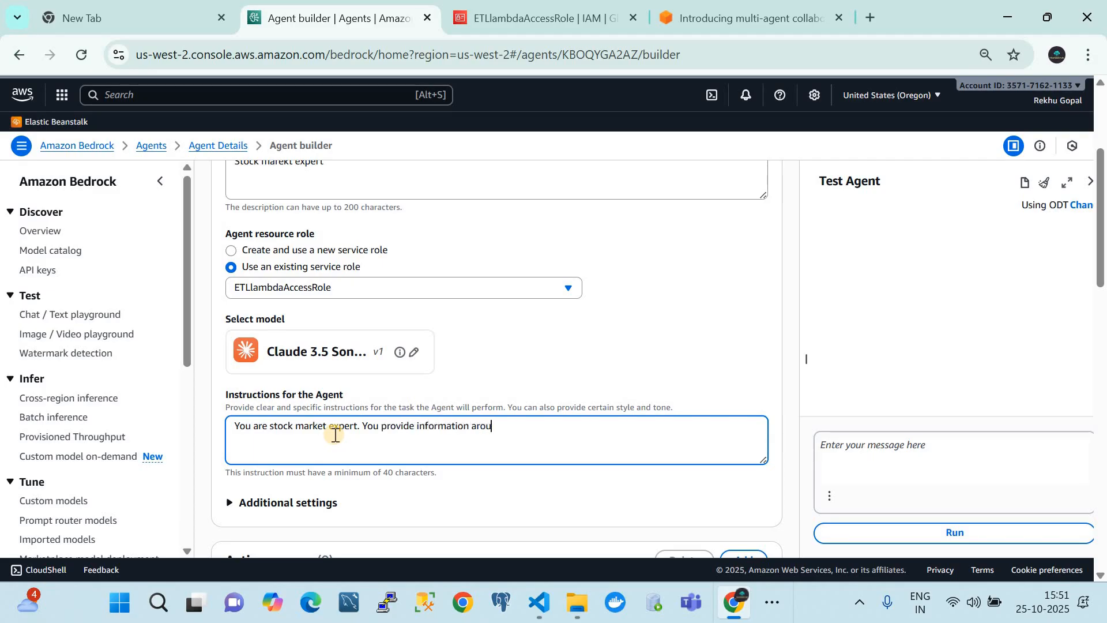
pyautogui.write('nd stook')
pyautogui.press('BackSpace')
pyautogui.press('BackSpace')
pyautogui.press('BackSpace')
pyautogui.write('ockm')
pyautogui.press('BackSpace')
pyautogui.write('nm market')
# Save Agent-B and prepare it for testing
pyautogui.scroll(4, 449, 443)
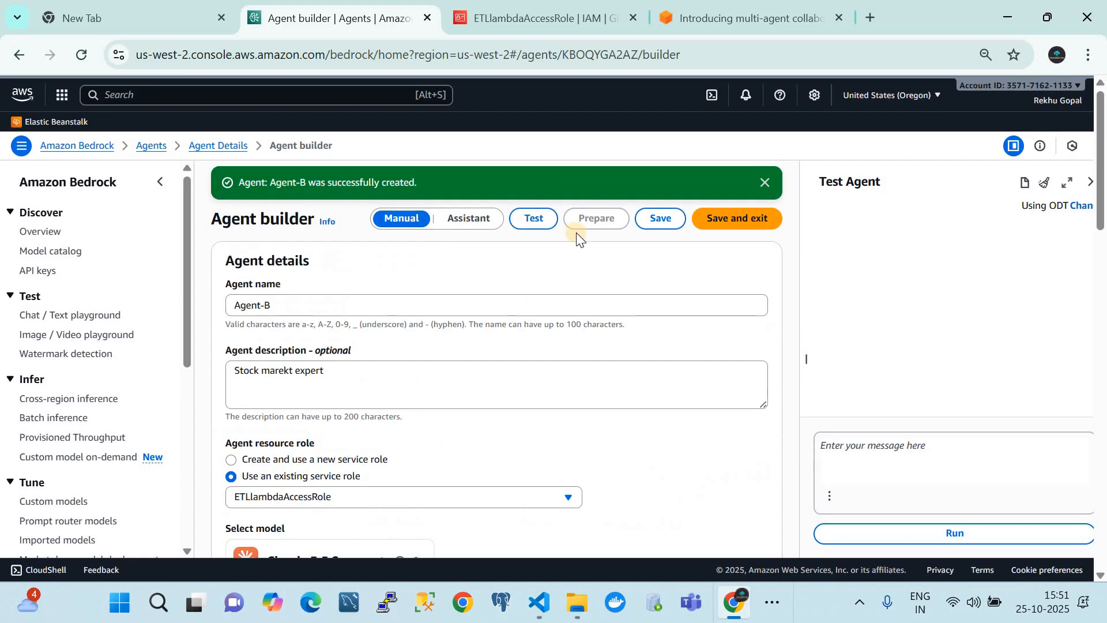
pyautogui.click(659, 218)
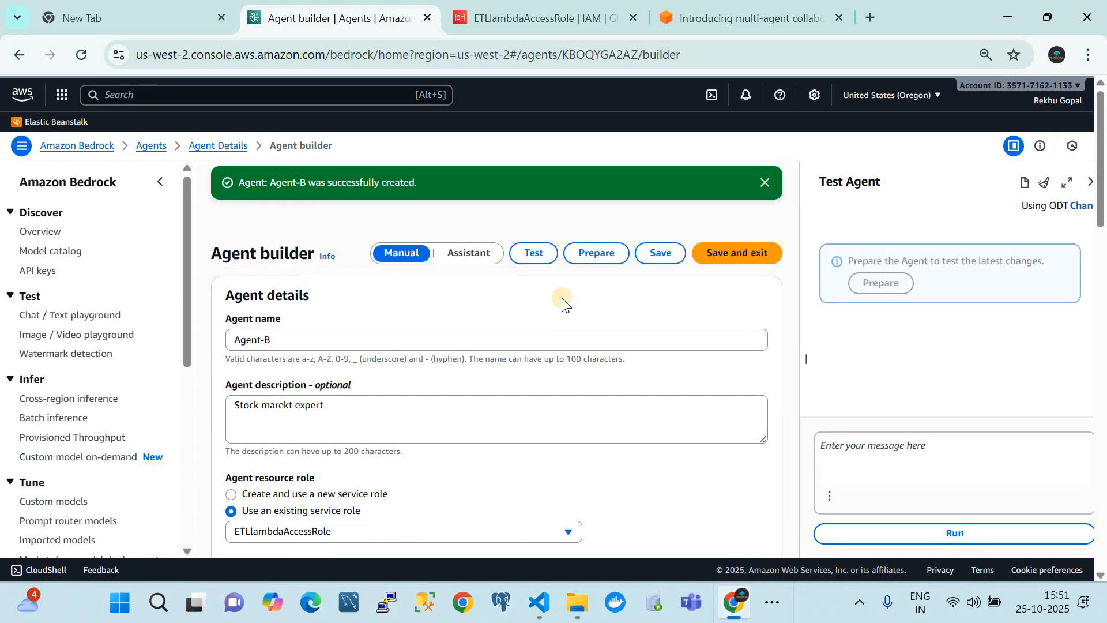
pyautogui.click(598, 259)
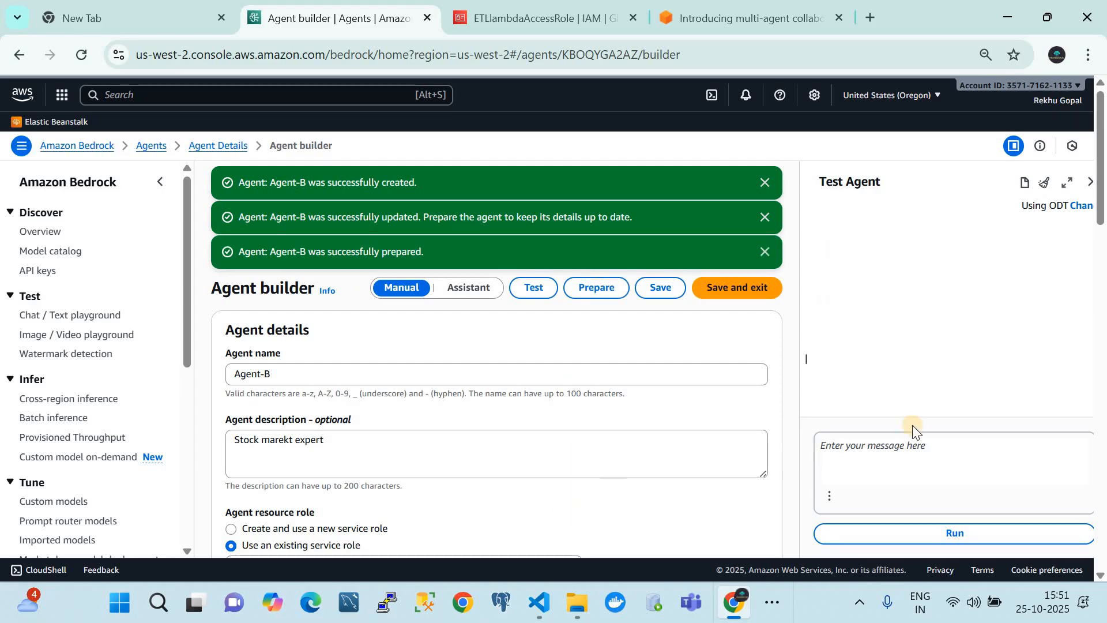
# Test Agent-B by submitting "What is stcok price of Apple today." and open the trace of its reply
pyautogui.click(906, 439)
pyautogui.write('What is stcok price of Ap')
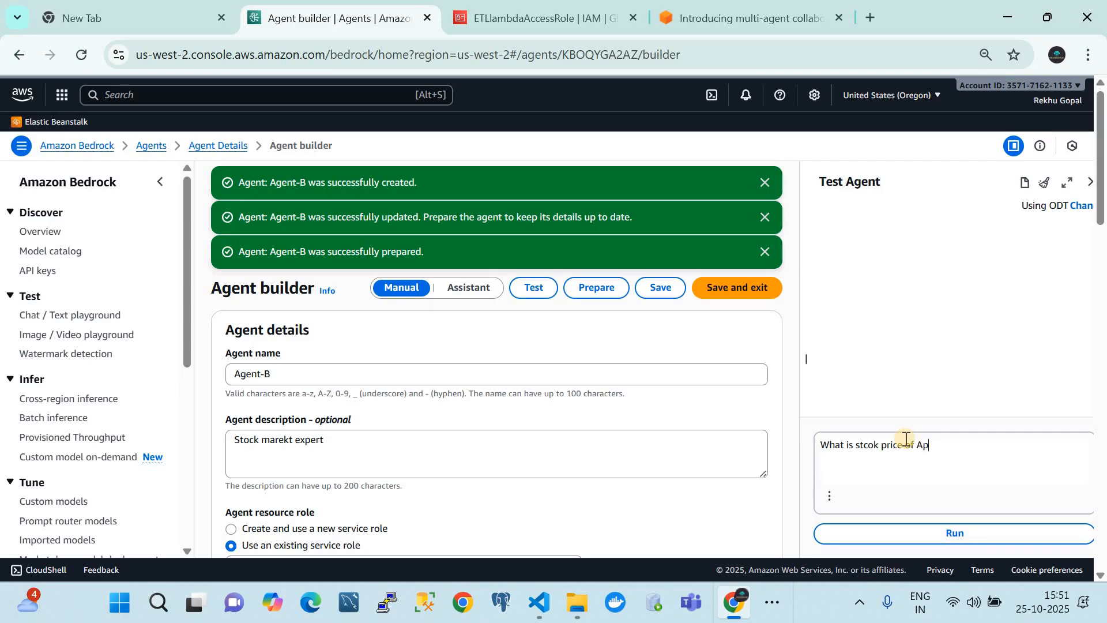
pyautogui.write('ple today.')
pyautogui.press('Return')
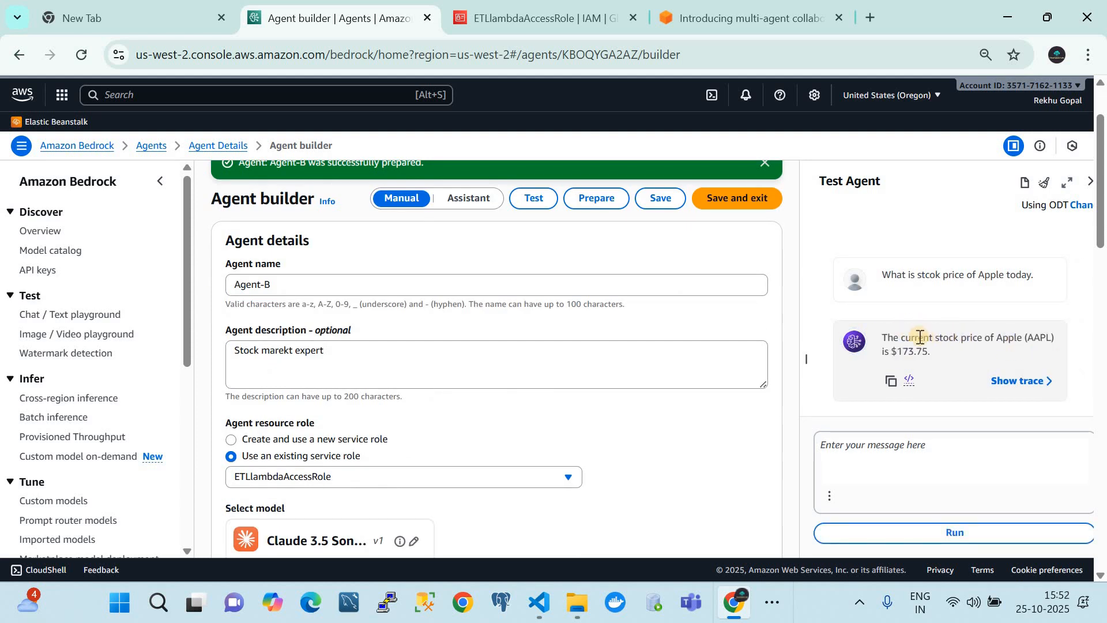
pyautogui.click(1018, 387)
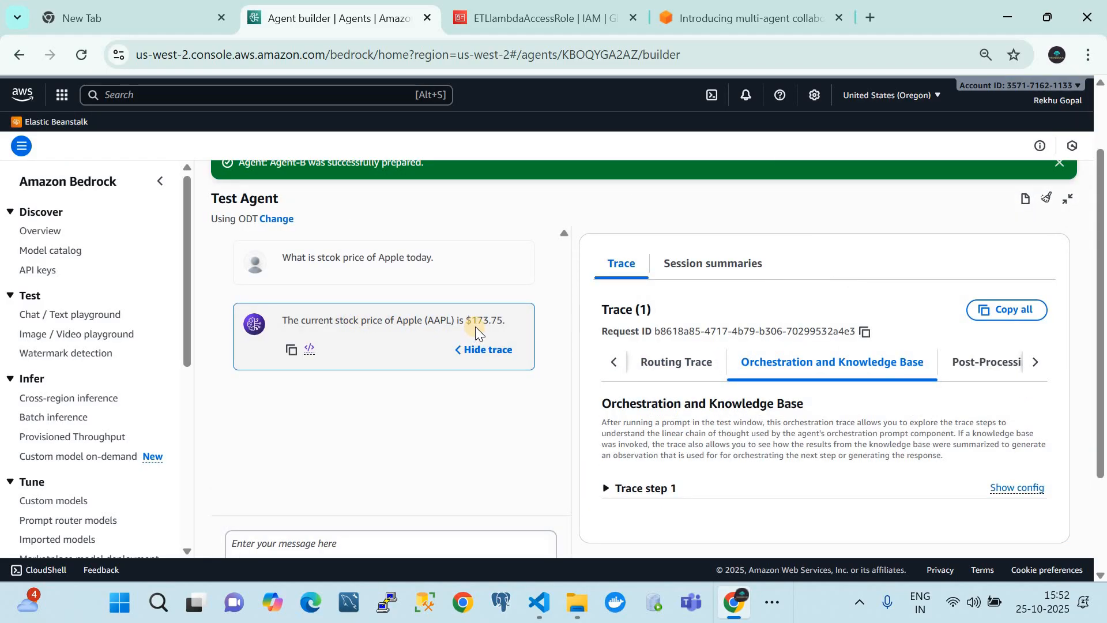
pyautogui.scroll(2, 492, 326)
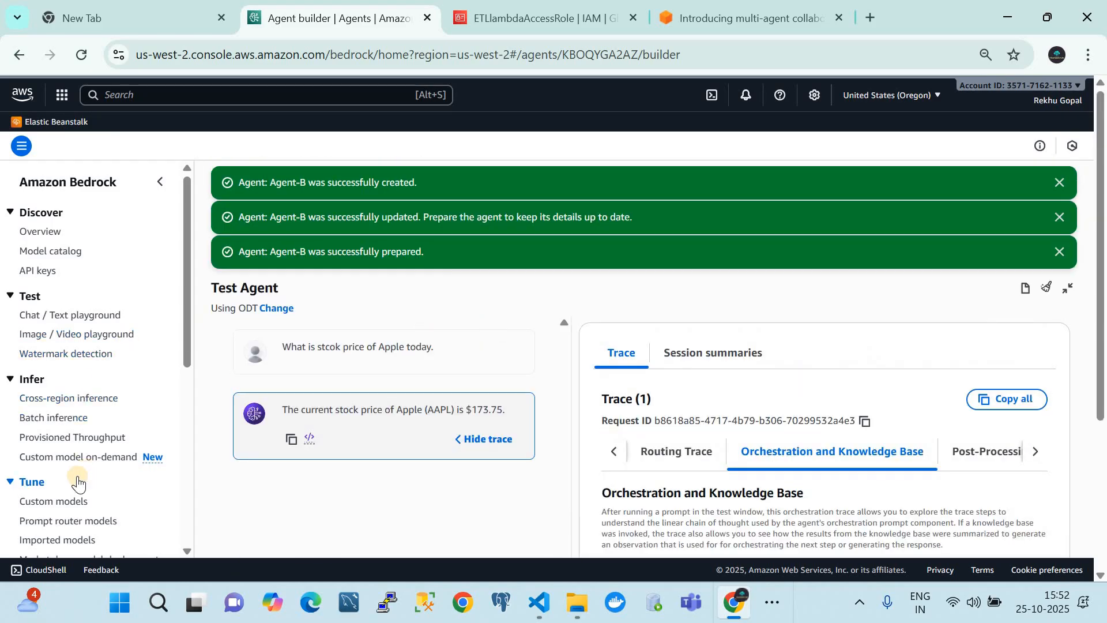
# Return to the Bedrock agents list and dismiss the AgentCore and agent-created notification banners
pyautogui.scroll(-3, 75, 478)
pyautogui.click(35, 519)
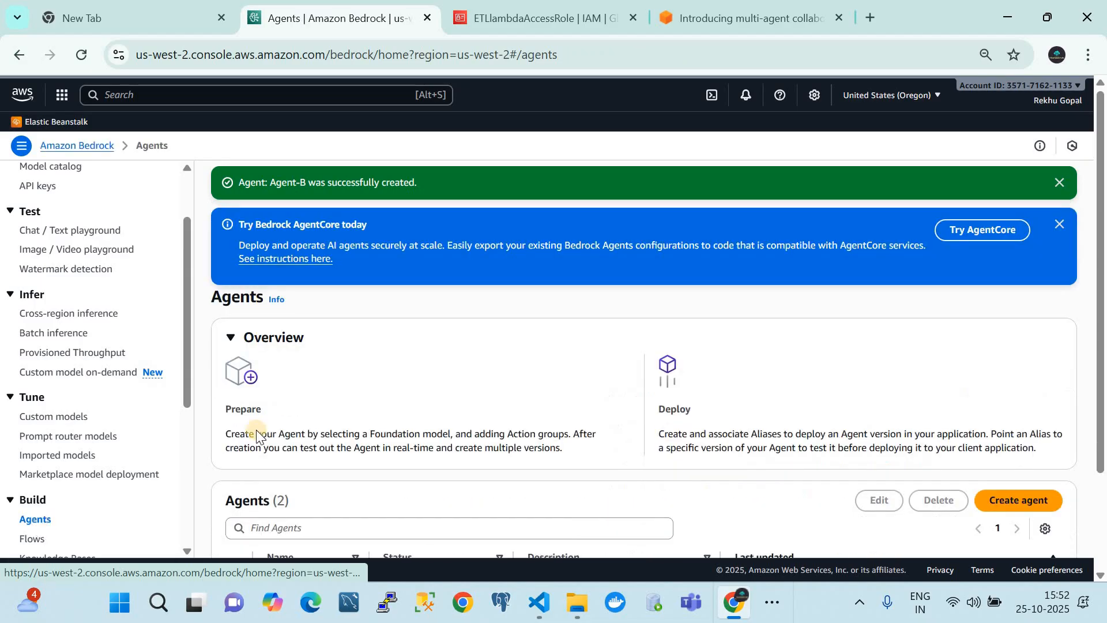
pyautogui.click(1060, 230)
pyautogui.click(1059, 182)
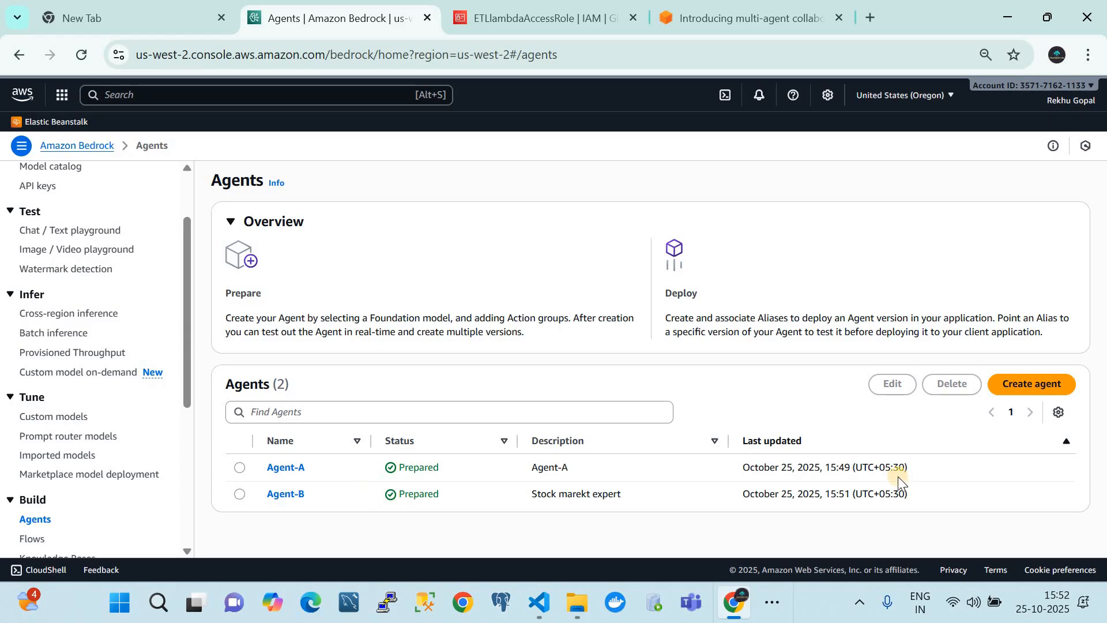
# Start creating another agent and replace its default name with "Master-Agent"
pyautogui.click(1015, 382)
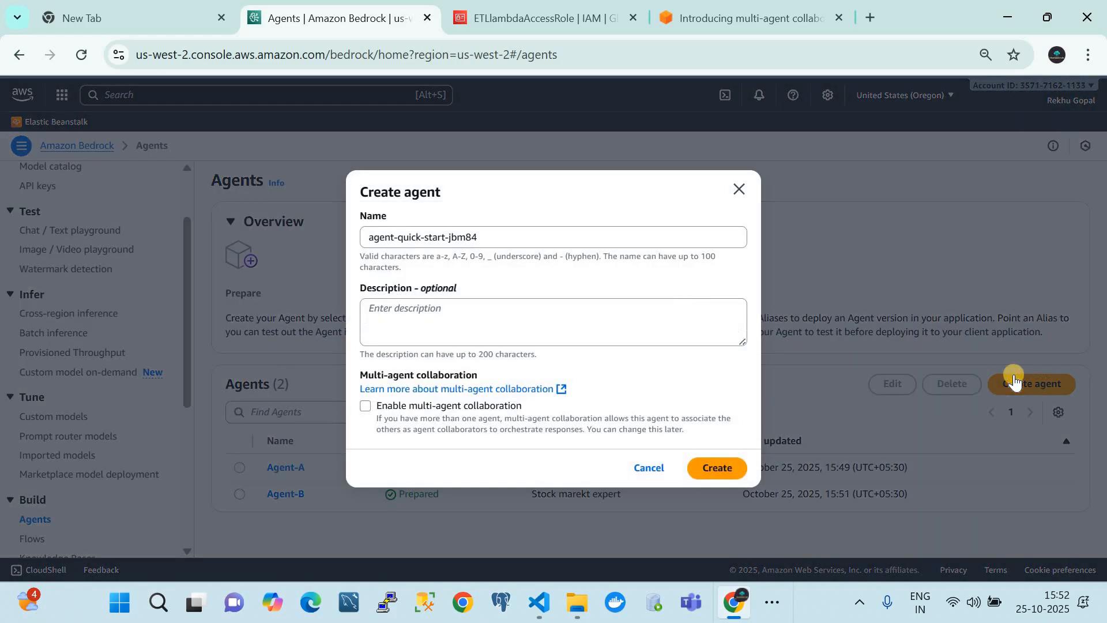
pyautogui.click(533, 235)
pyautogui.press('BackSpace')
pyautogui.press('BackSpace')
pyautogui.press('BackSpace')
pyautogui.press('BackSpace')
pyautogui.press('BackSpace')
pyautogui.press('BackSpace')
pyautogui.press('BackSpace')
pyautogui.press('BackSpace')
pyautogui.press('BackSpace')
pyautogui.press('BackSpace')
pyautogui.press('BackSpace')
pyautogui.press('BackSpace')
pyautogui.press('BackSpace')
pyautogui.press('BackSpace')
pyautogui.press('BackSpace')
pyautogui.press('BackSpace')
pyautogui.press('BackSpace')
pyautogui.press('BackSpace')
pyautogui.press('BackSpace')
pyautogui.press('BackSpace')
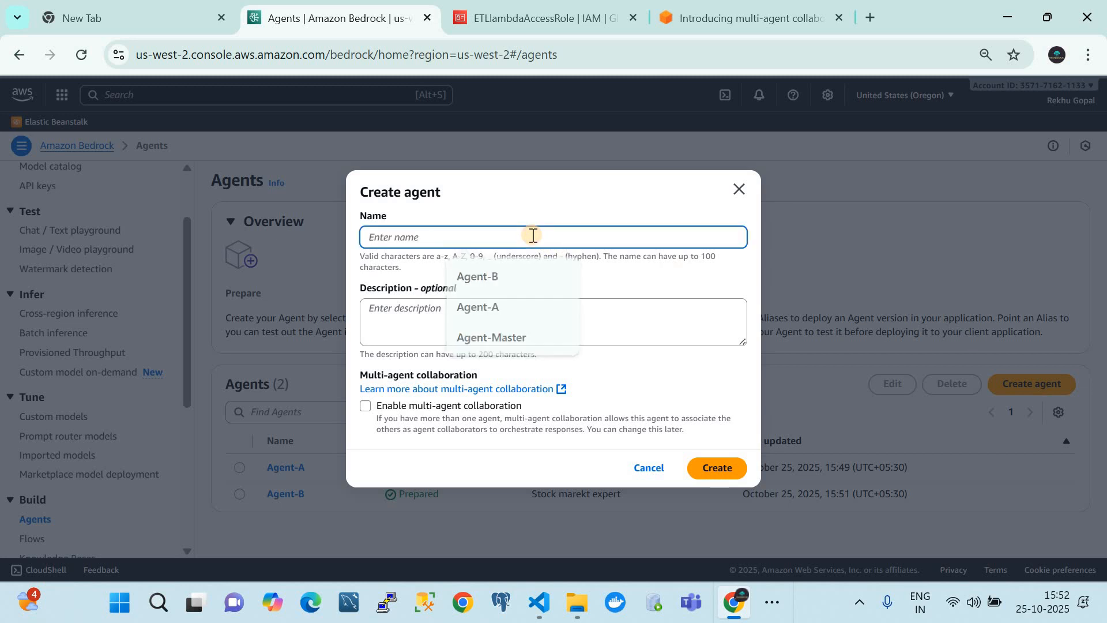
pyautogui.write('ASm')
pyautogui.press('BackSpace')
pyautogui.press('BackSpace')
pyautogui.press('BackSpace')
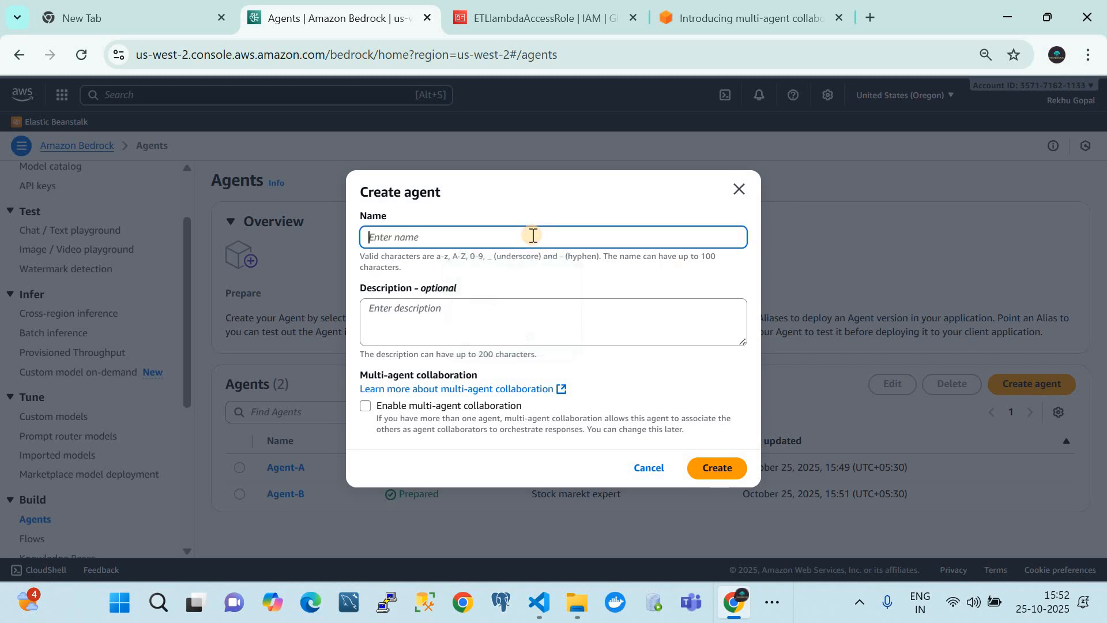
pyautogui.write('M')
pyautogui.click(513, 272)
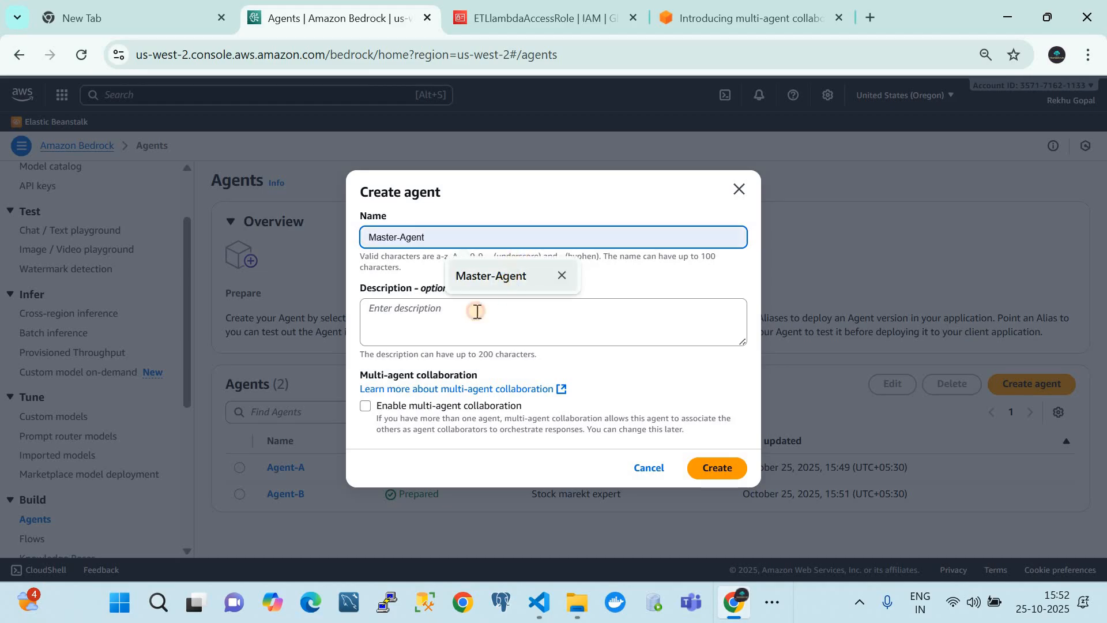
# Describe Master-Agent as "Orchestration Agent", enable multi-agent collaboration, and create it
pyautogui.click(462, 319)
pyautogui.write('Or')
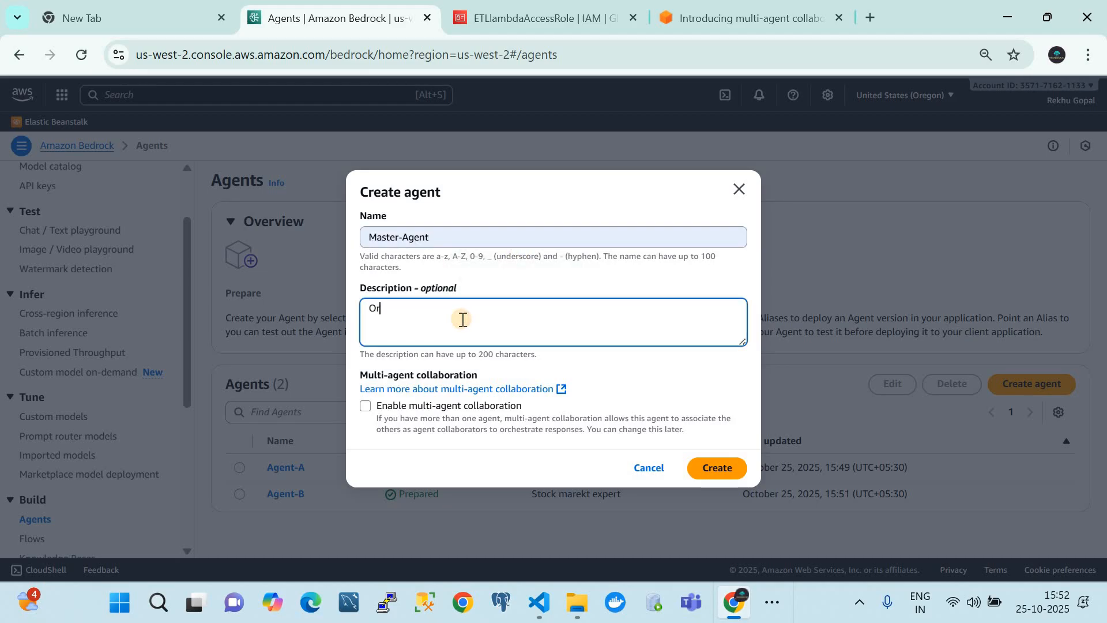
pyautogui.write('chestration Agent')
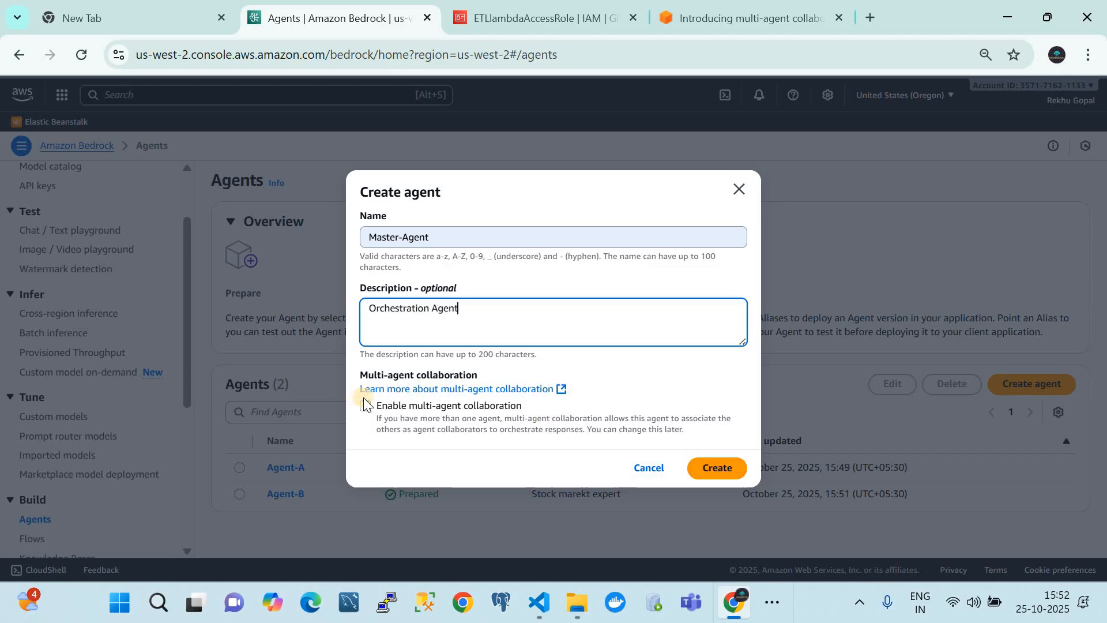
pyautogui.click(365, 406)
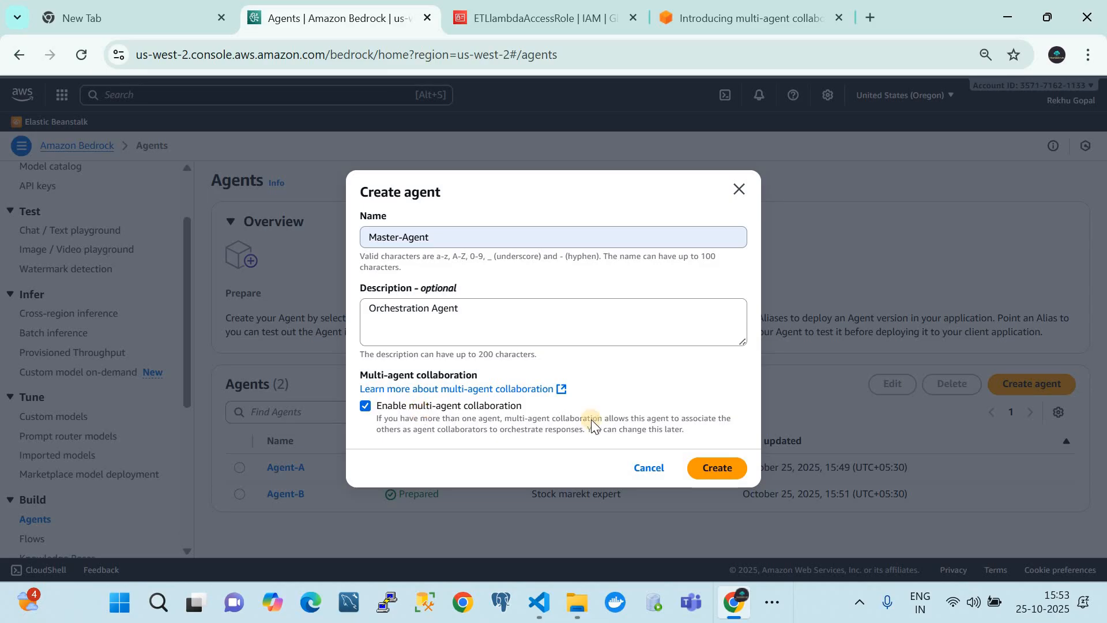
pyautogui.click(717, 466)
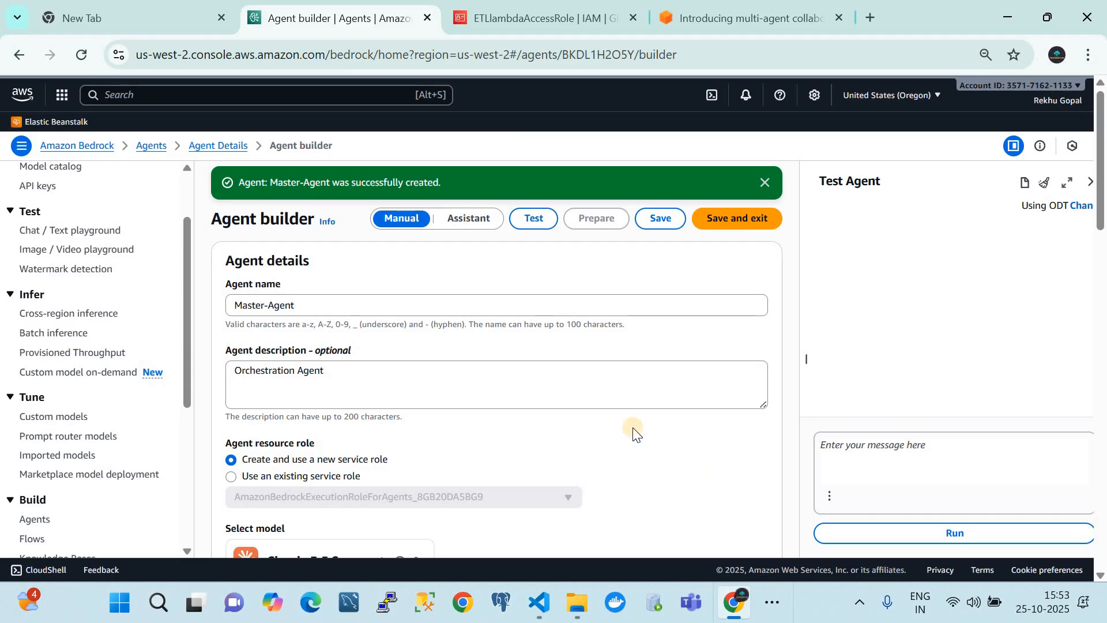
# Assign the existing service role ETLlambdaAccessRole to Master-Agent
pyautogui.scroll(-3, 583, 425)
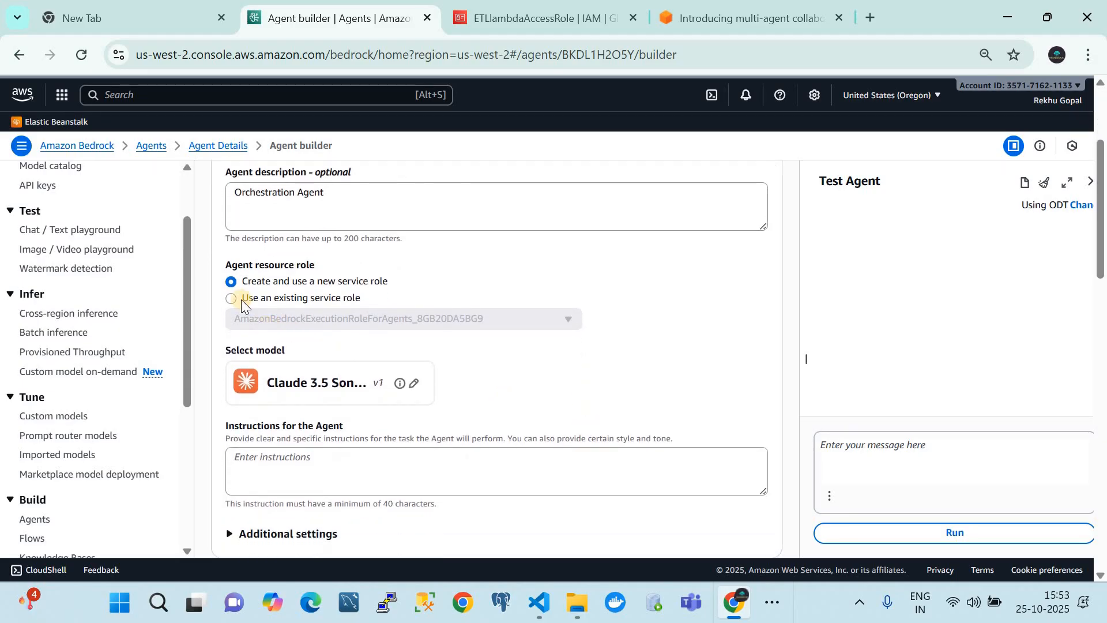
pyautogui.click(234, 298)
pyautogui.scroll(3, 383, 282)
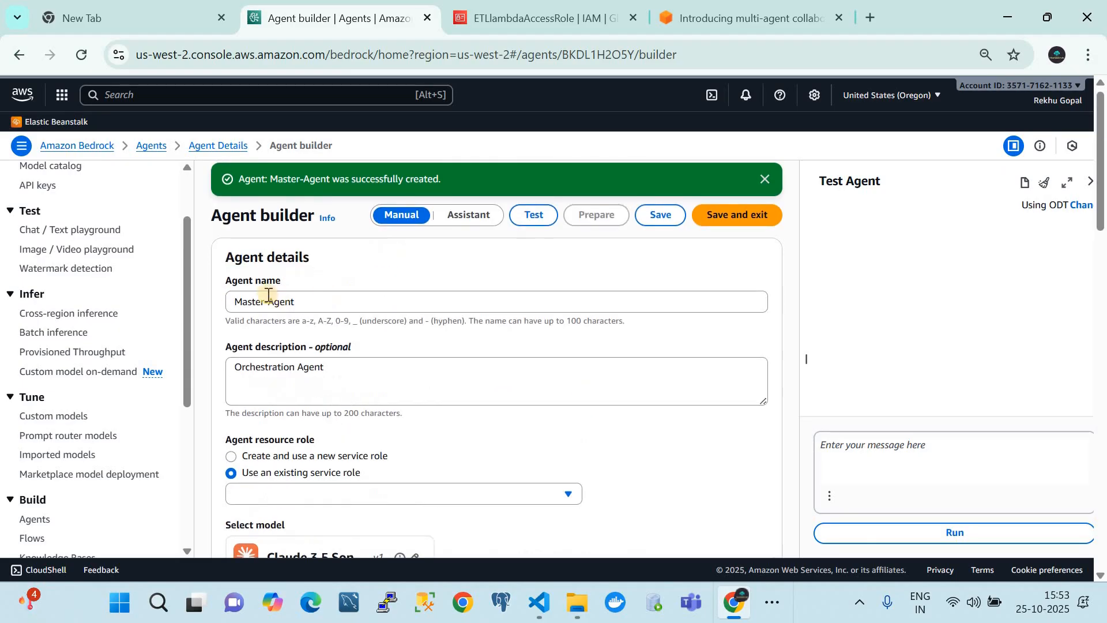
pyautogui.scroll(-3, 346, 376)
pyautogui.click(291, 346)
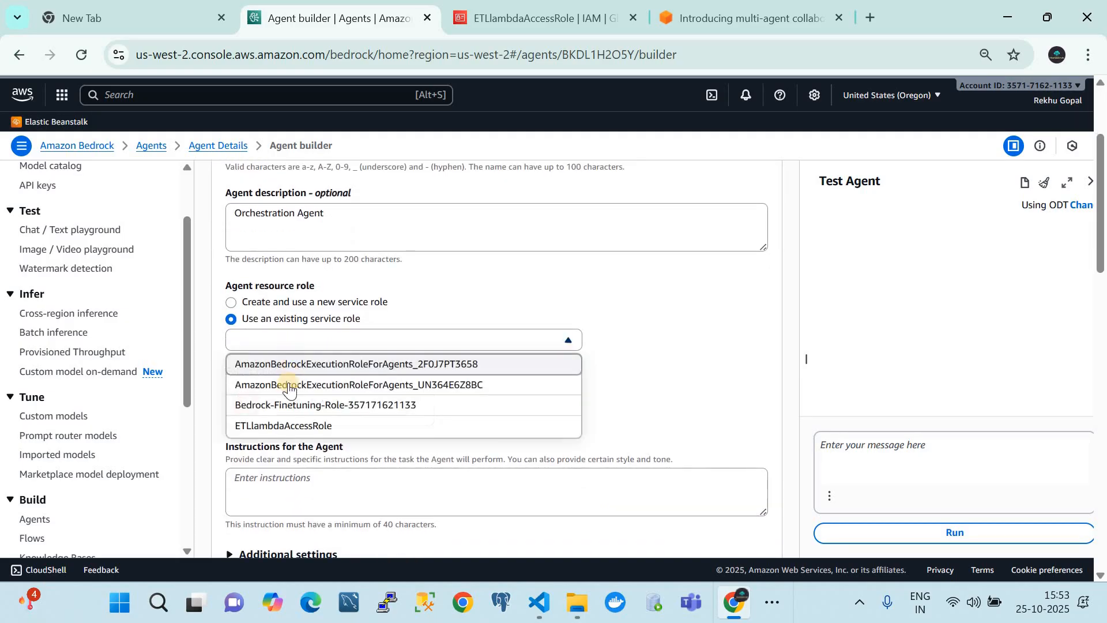
pyautogui.click(284, 425)
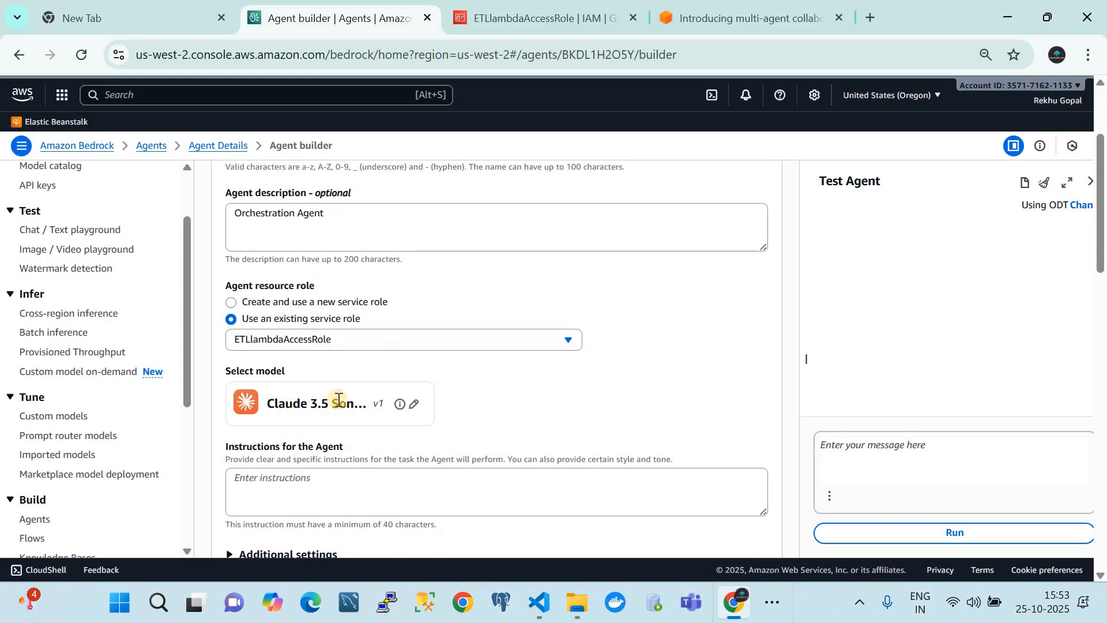
pyautogui.click(413, 404)
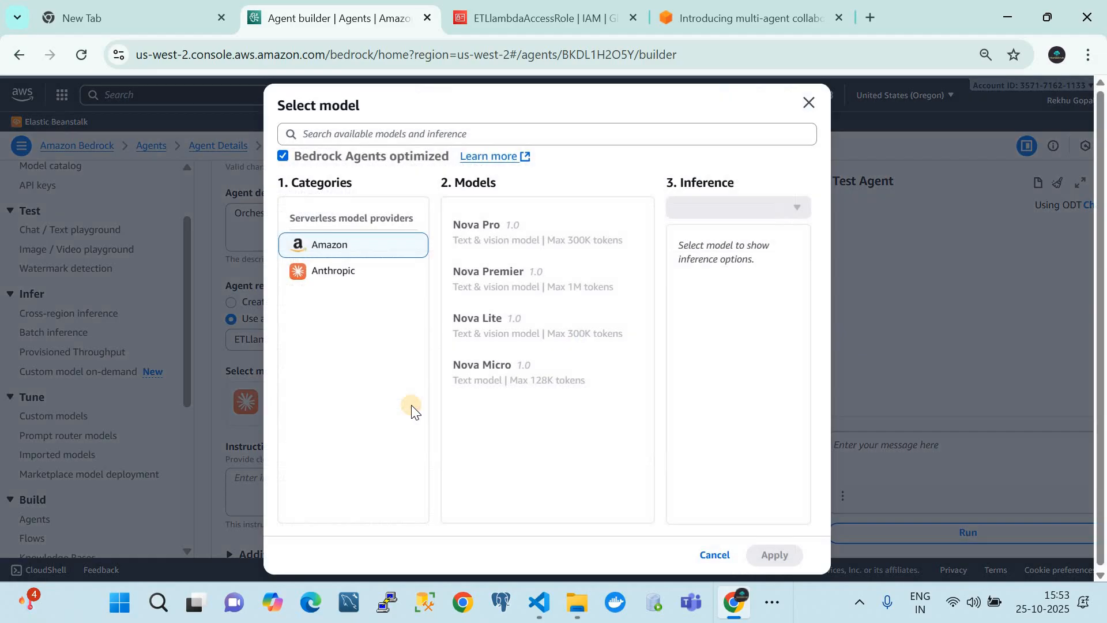
pyautogui.click(349, 270)
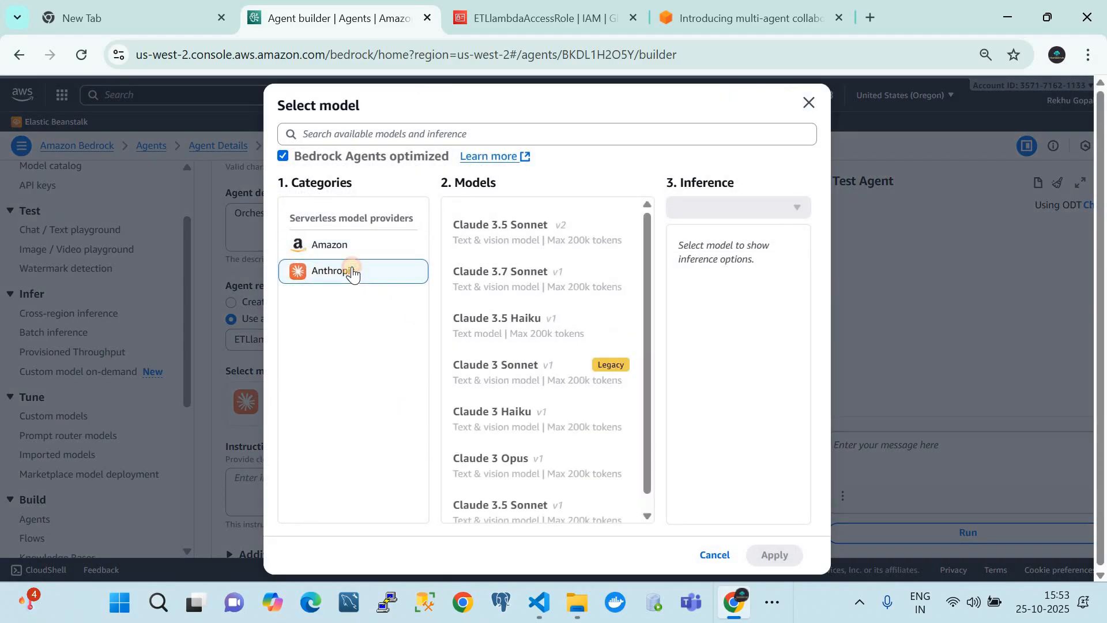
pyautogui.click(512, 246)
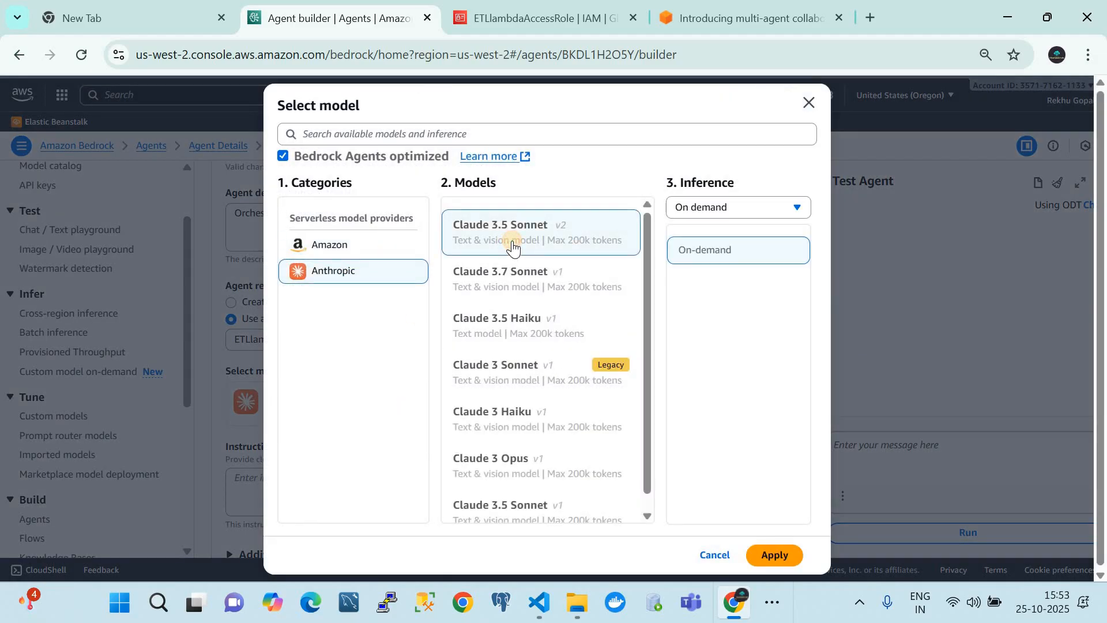
pyautogui.click(720, 553)
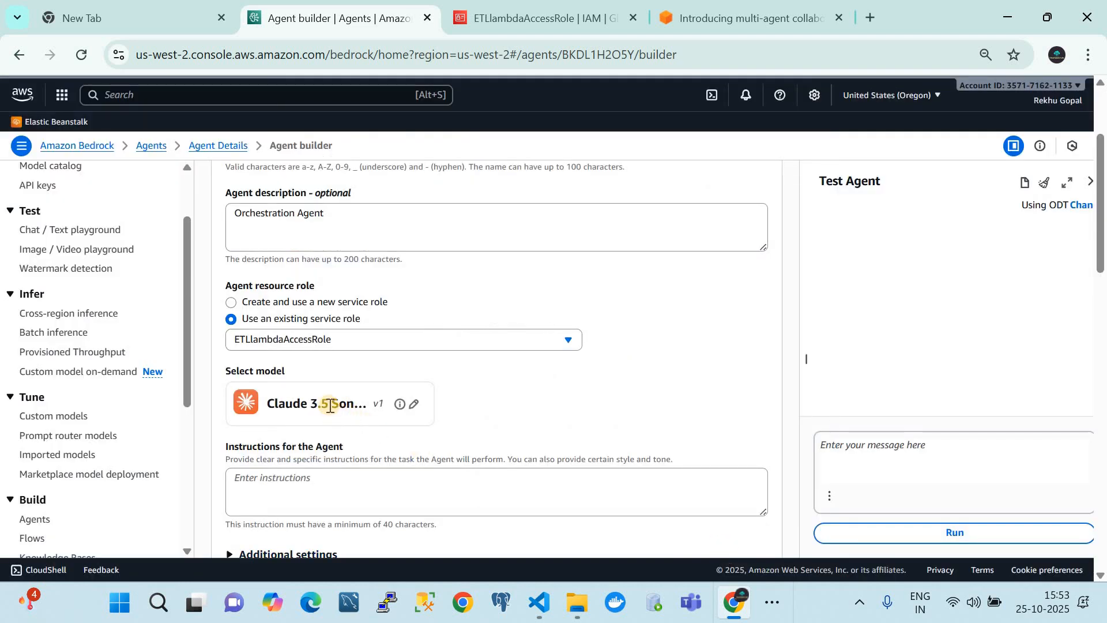
pyautogui.click(399, 403)
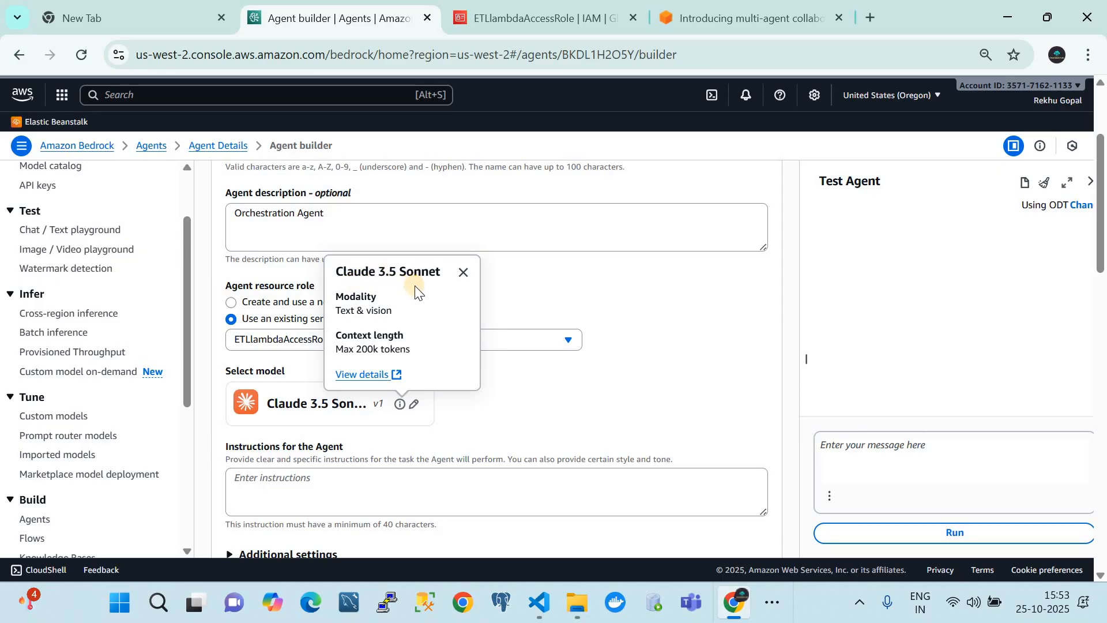
pyautogui.click(593, 396)
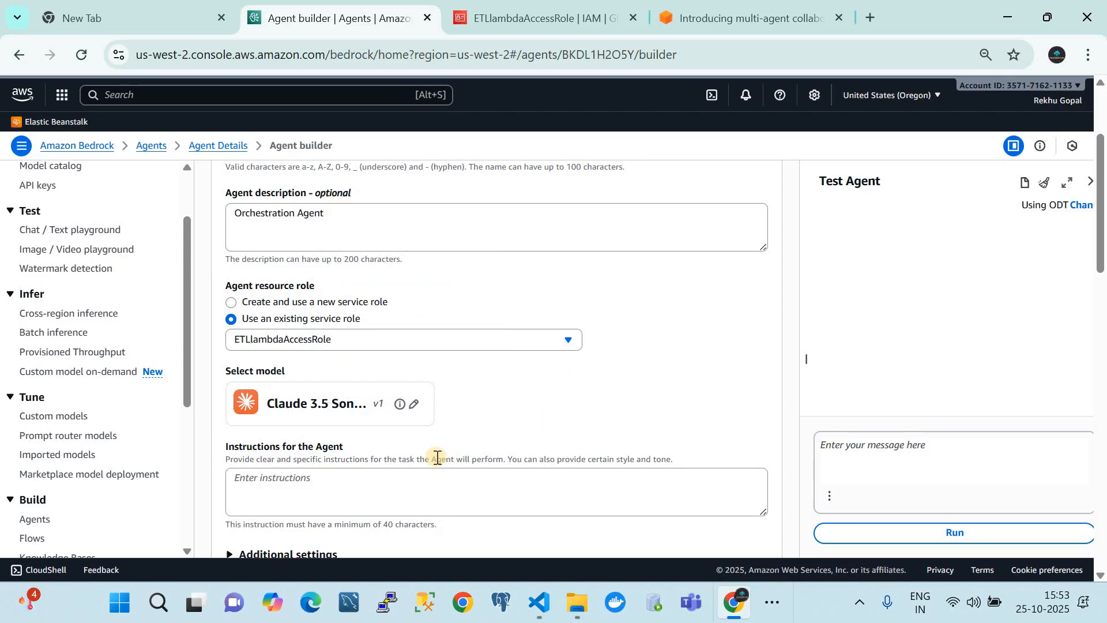
# Begin the agent instructions with "You are master orchestrating agent. You would answer to the queries and if needed you would also use the"
pyautogui.scroll(-1, 437, 457)
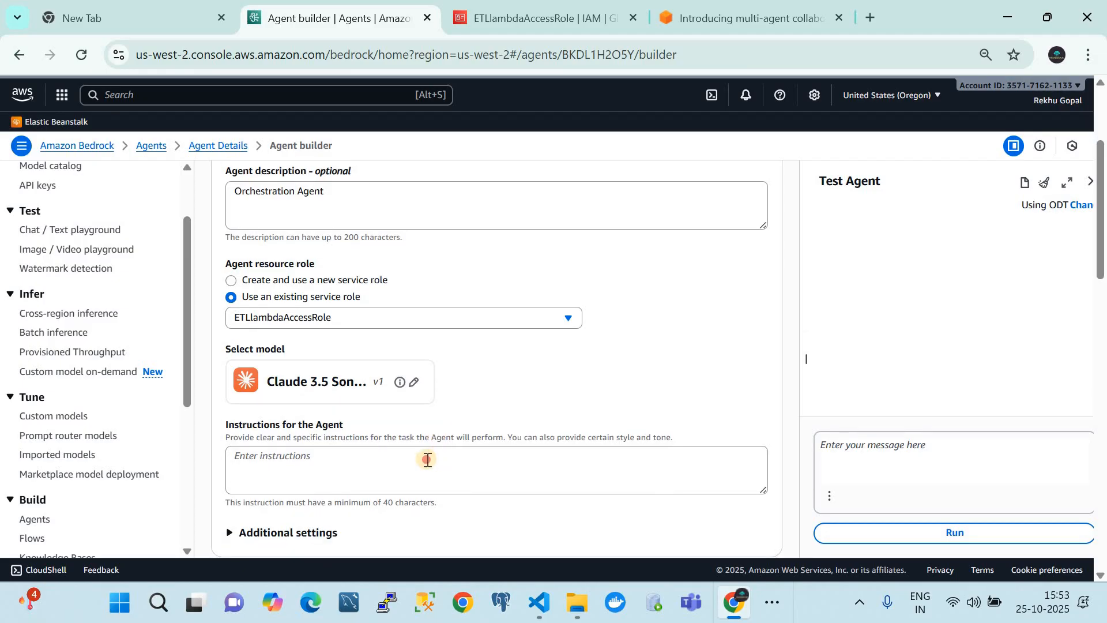
pyautogui.click(427, 459)
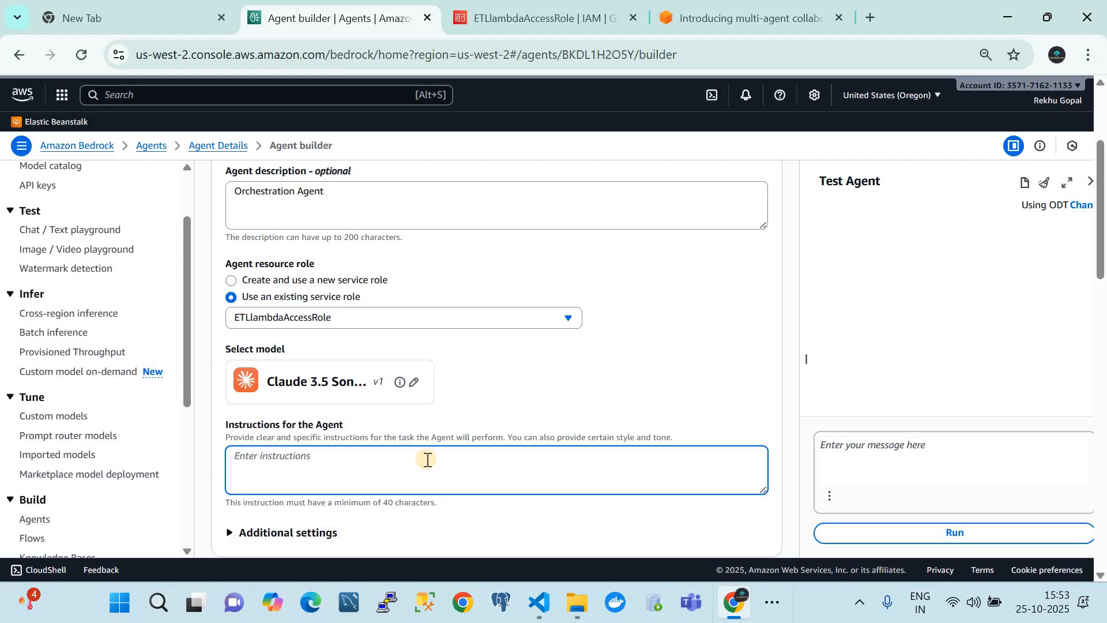
pyautogui.write('Youn')
pyautogui.write('are master ')
pyautogui.write('or')
pyautogui.write('chestra')
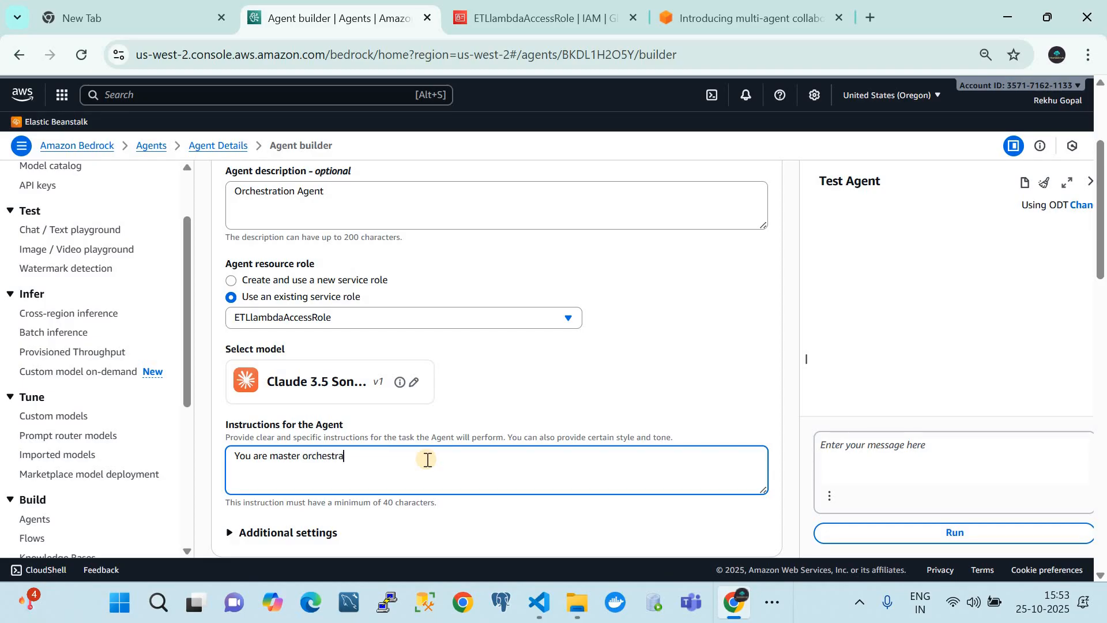
pyautogui.write('ting agent. You would answer')
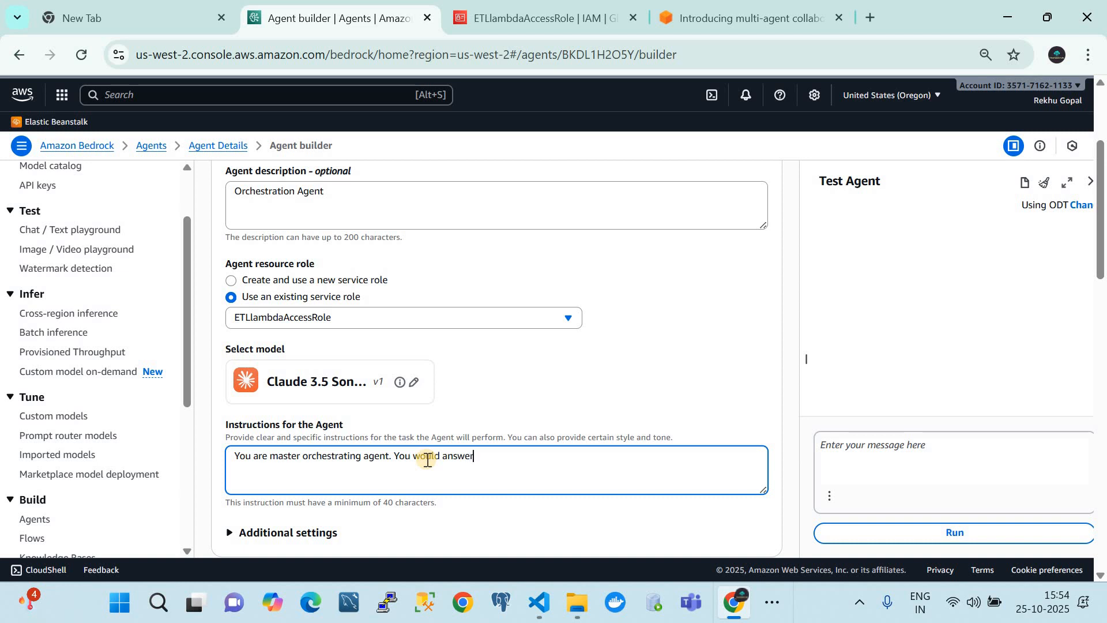
pyautogui.write(' to the querries')
pyautogui.press('BackSpace')
pyautogui.press('BackSpace')
pyautogui.press('BackSpace')
pyautogui.press('BackSpace')
pyautogui.write('ies and if needed ')
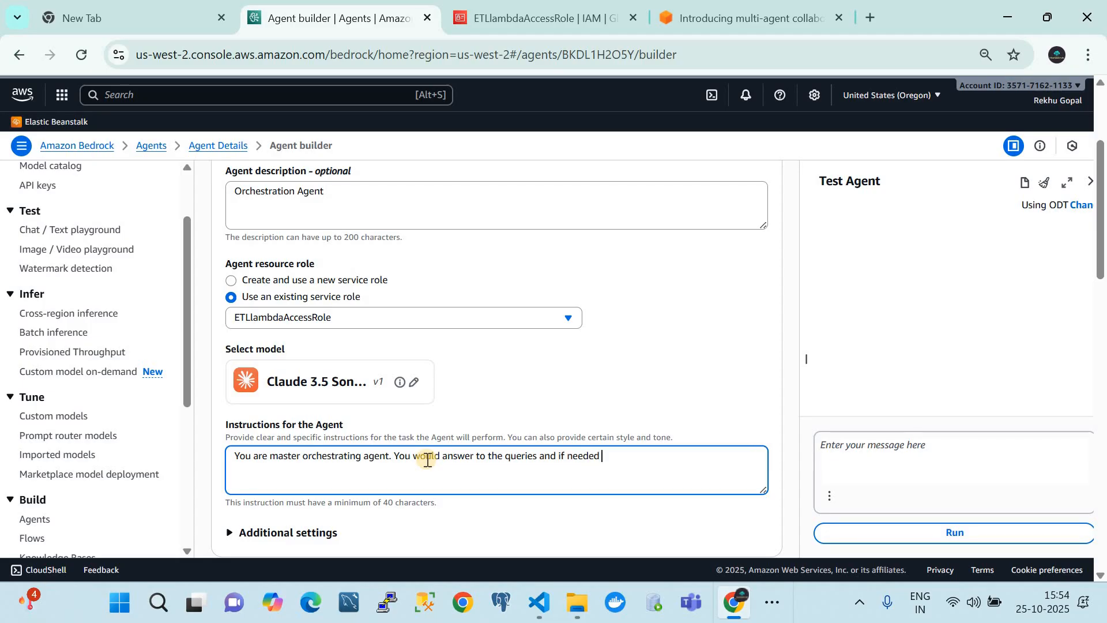
pyautogui.write('you would also use the ')
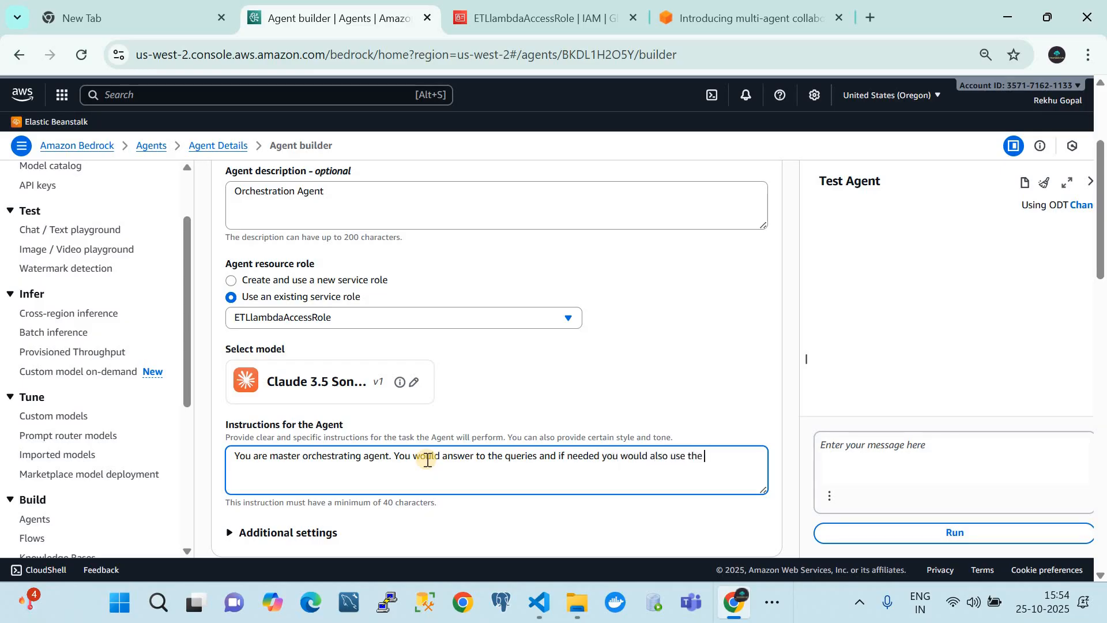
# Complete the instruction sentence with "Collaberative agents provide the acurate answers."
pyautogui.write('Collabera')
pyautogui.write('tive gantes t')
pyautogui.press('BackSpace')
pyautogui.press('BackSpace')
pyautogui.press('BackSpace')
pyautogui.press('BackSpace')
pyautogui.press('BackSpace')
pyautogui.press('BackSpace')
pyautogui.press('BackSpace')
pyautogui.write('agent')
pyautogui.write('s rp')
pyautogui.write('pr')
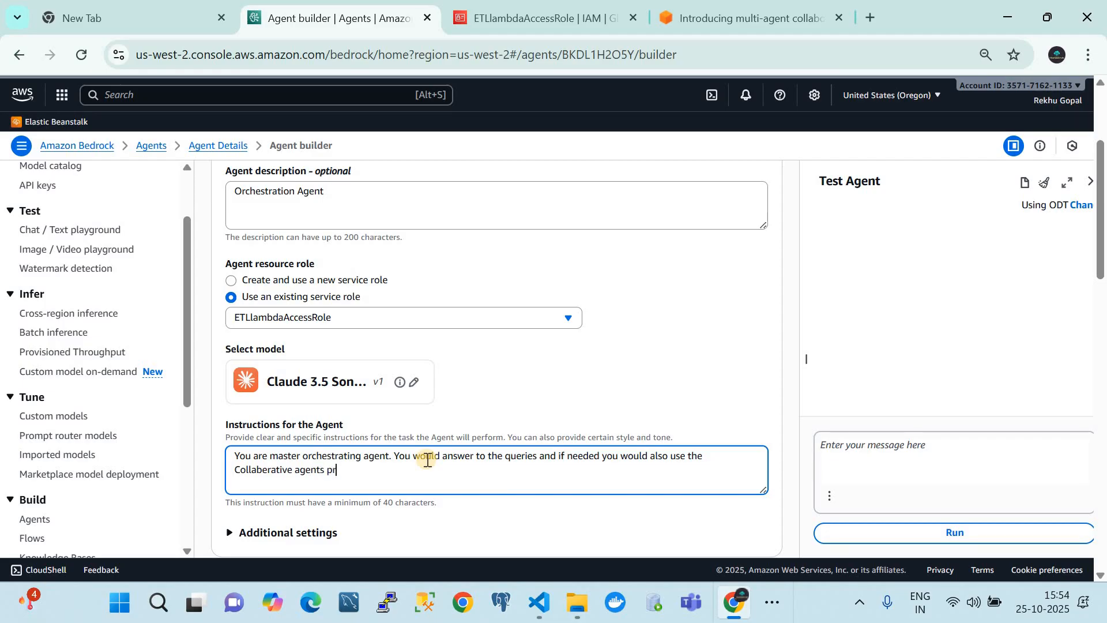
pyautogui.write('ovide the acurate answers')
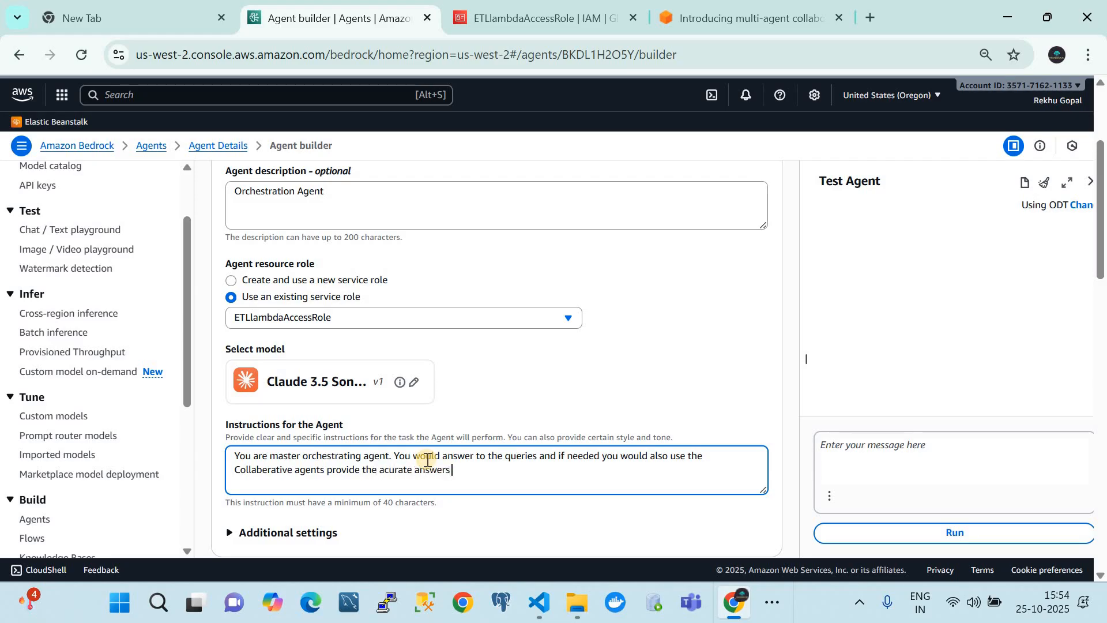
pyautogui.write('.')
# Reword the end of the agent instructions, replacing "acurate" with "correct" and inserting "to" before "provide"
pyautogui.click(388, 473)
pyautogui.write('c')
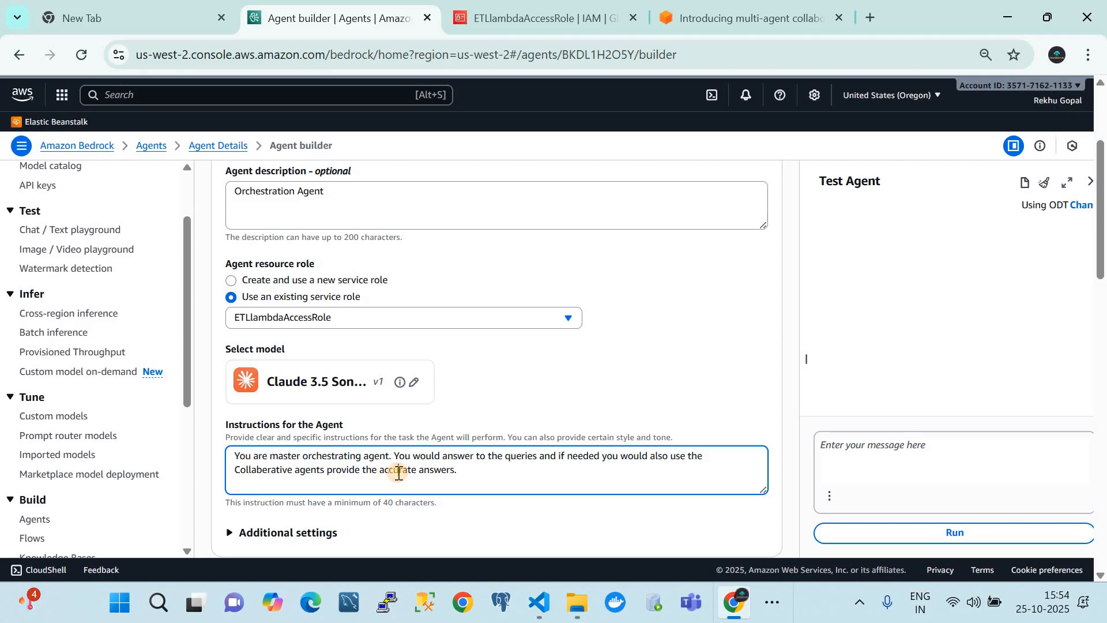
pyautogui.doubleClick(397, 473)
pyautogui.write('correct')
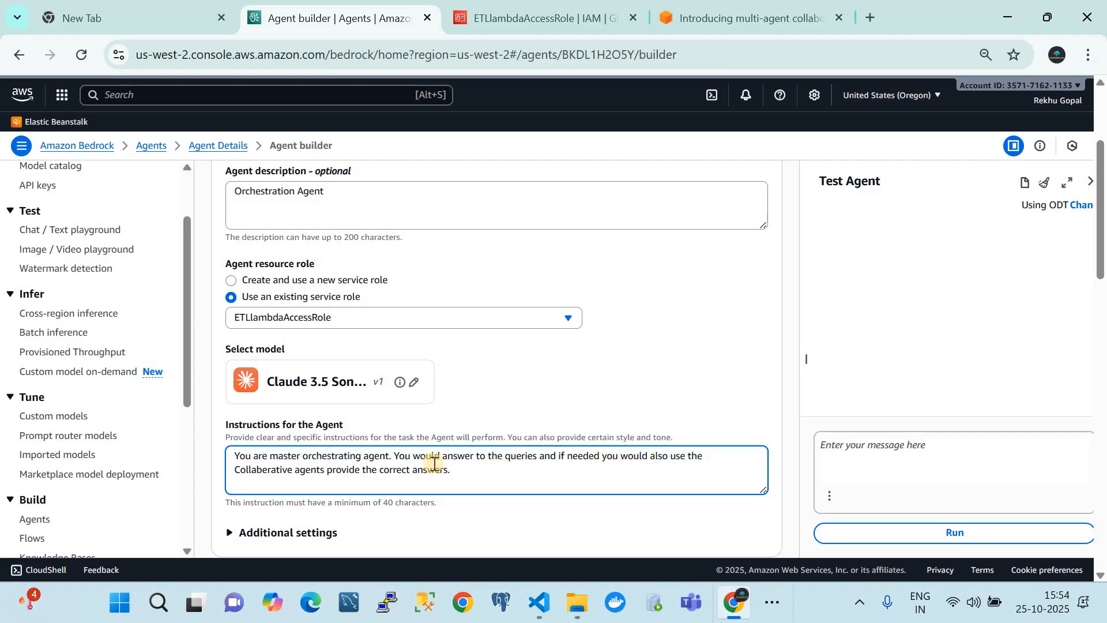
pyautogui.click(361, 469)
pyautogui.click(328, 470)
pyautogui.write('to')
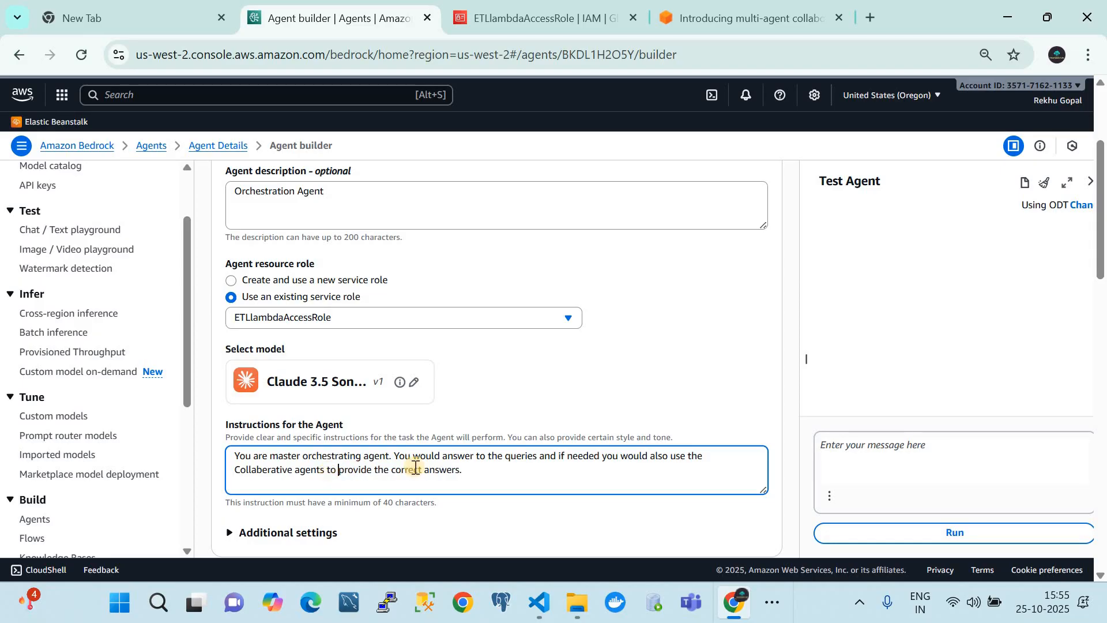
# Save the Master-Agent configuration and try to prepare the agent
pyautogui.scroll(-2, 555, 471)
pyautogui.scroll(-5, 555, 471)
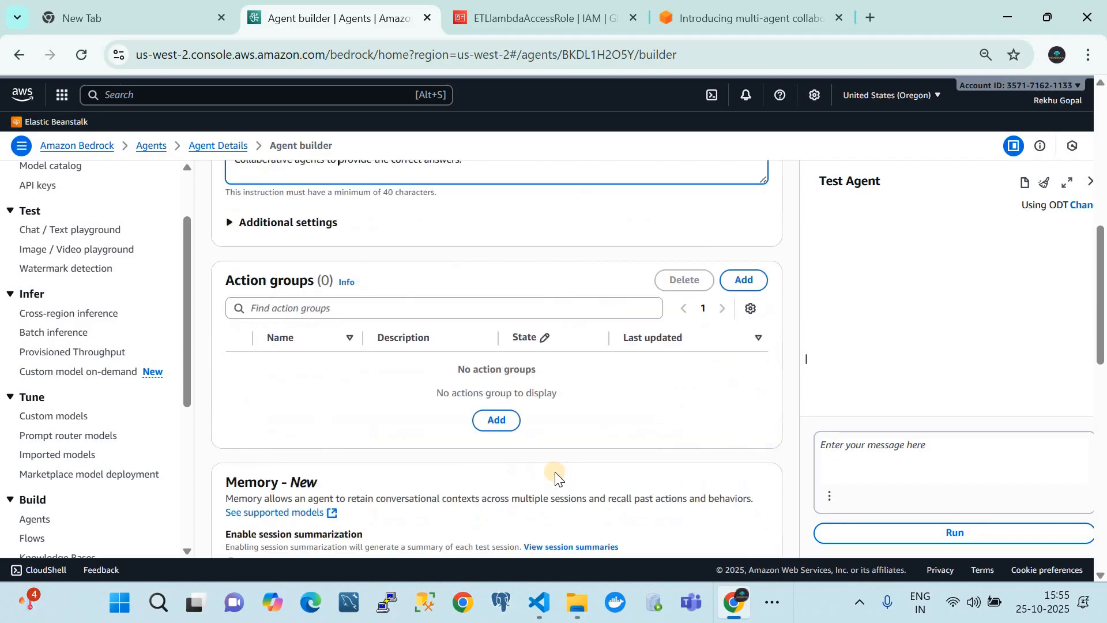
pyautogui.scroll(3, 555, 472)
pyautogui.scroll(5, 554, 471)
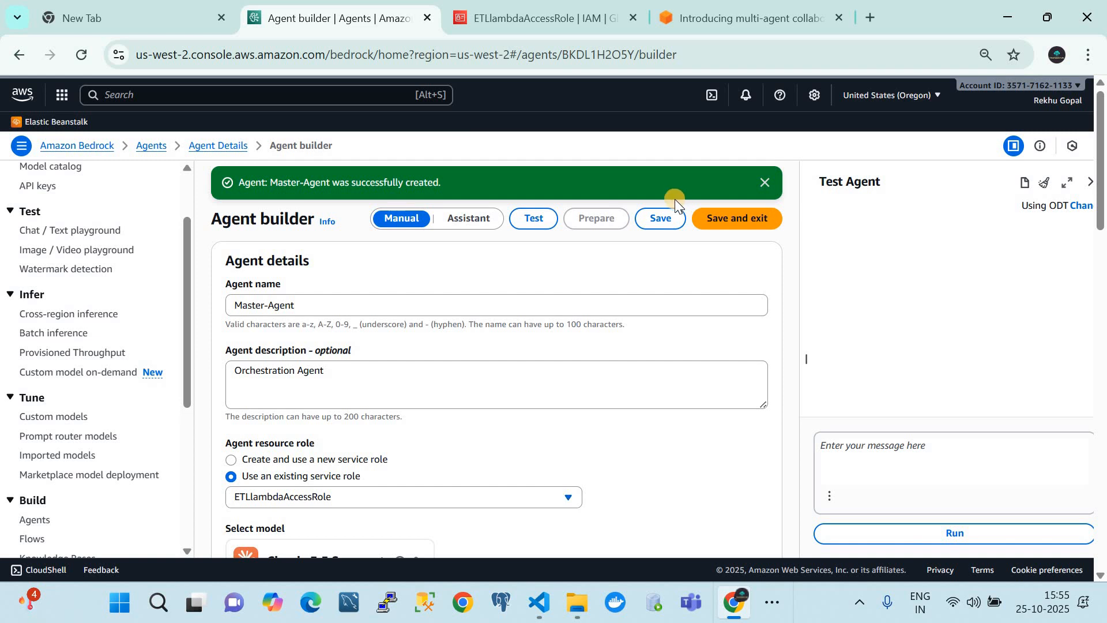
pyautogui.click(661, 218)
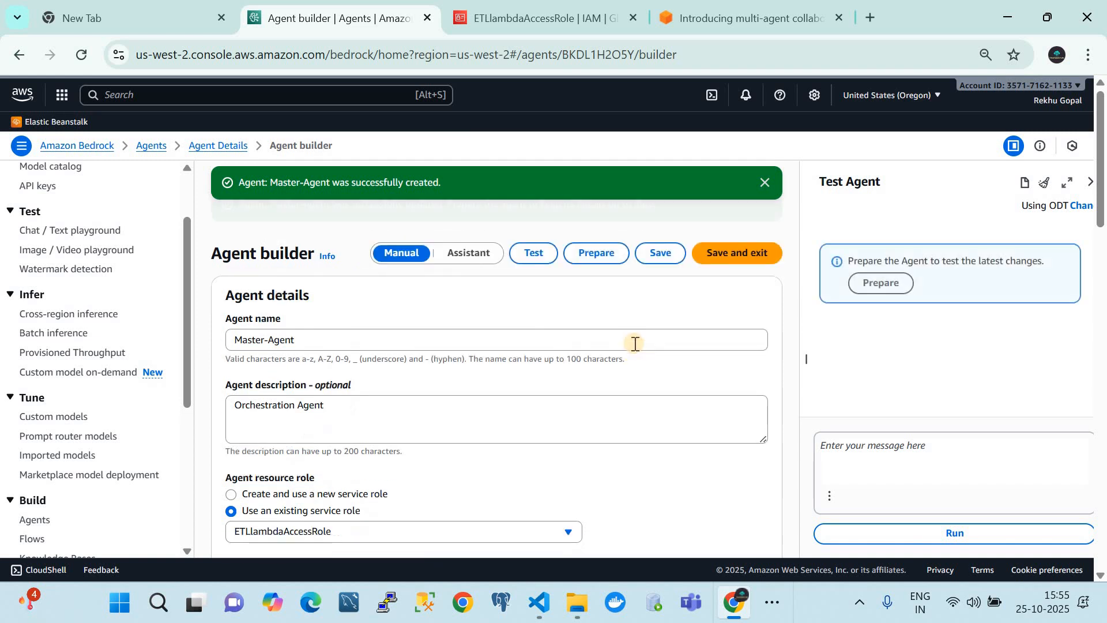
pyautogui.click(598, 256)
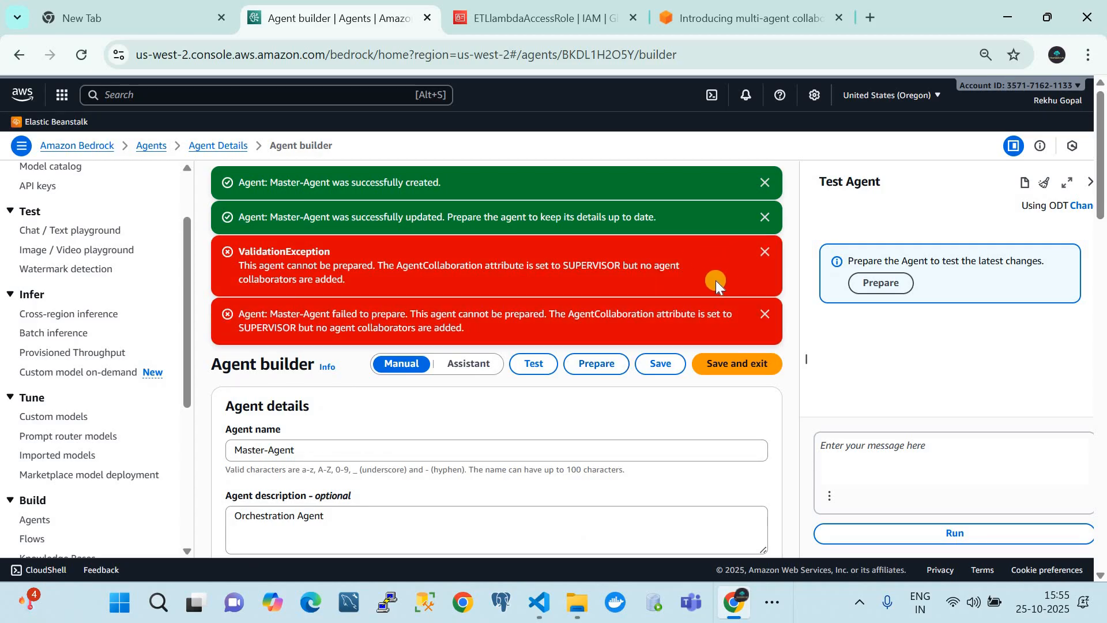
# Try again to prepare Master-Agent, dismissing the error notifications, and save the agent once more
pyautogui.click(764, 312)
pyautogui.click(761, 253)
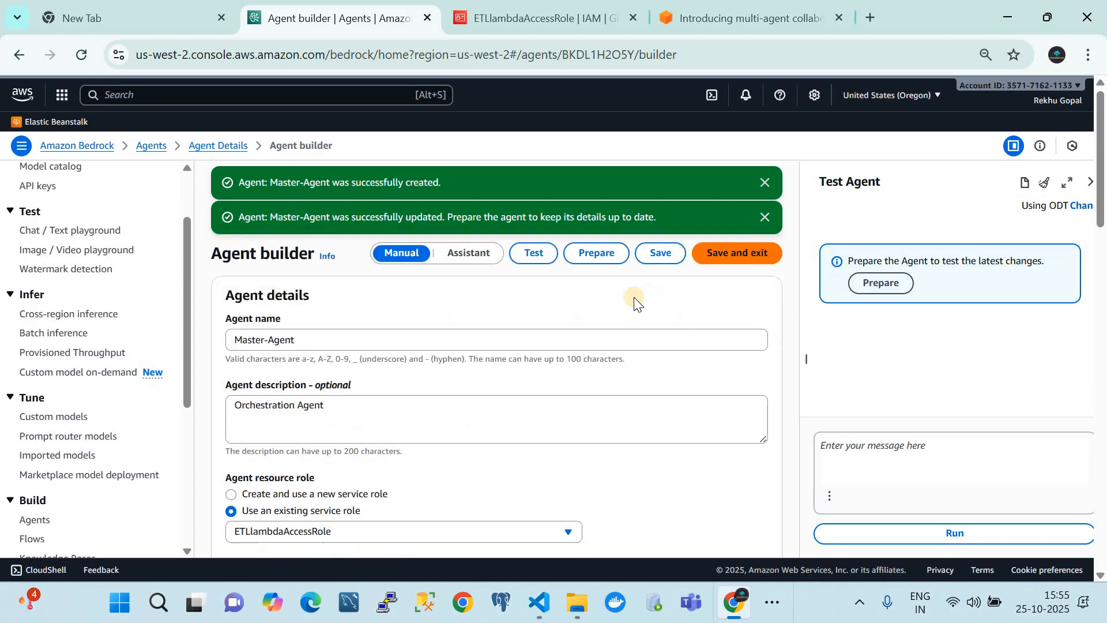
pyautogui.click(583, 253)
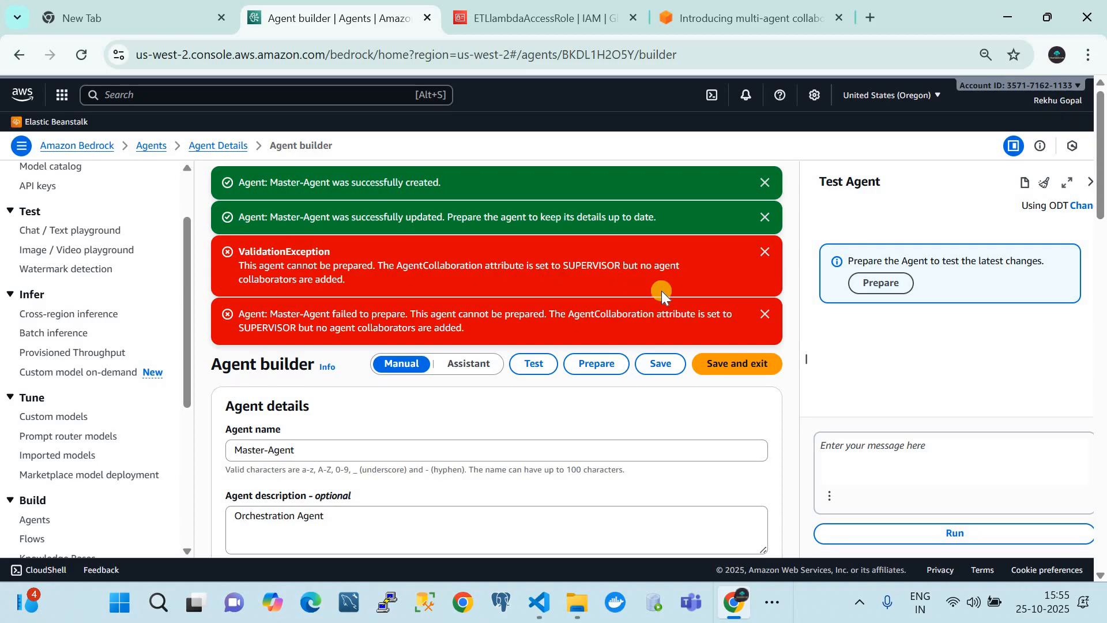
pyautogui.click(767, 314)
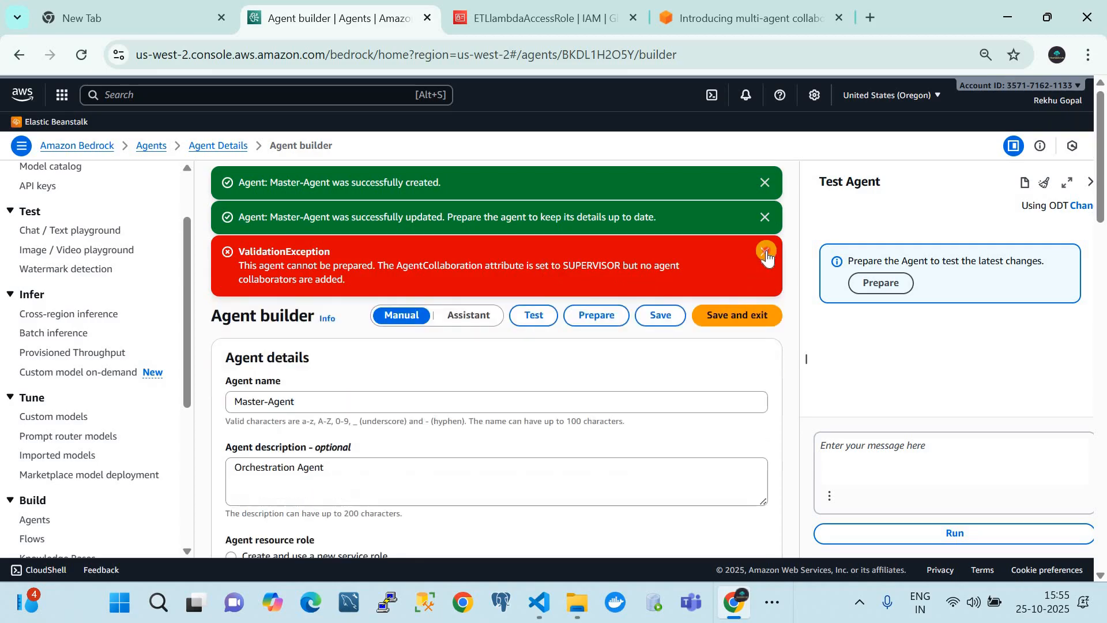
pyautogui.click(765, 252)
pyautogui.click(667, 261)
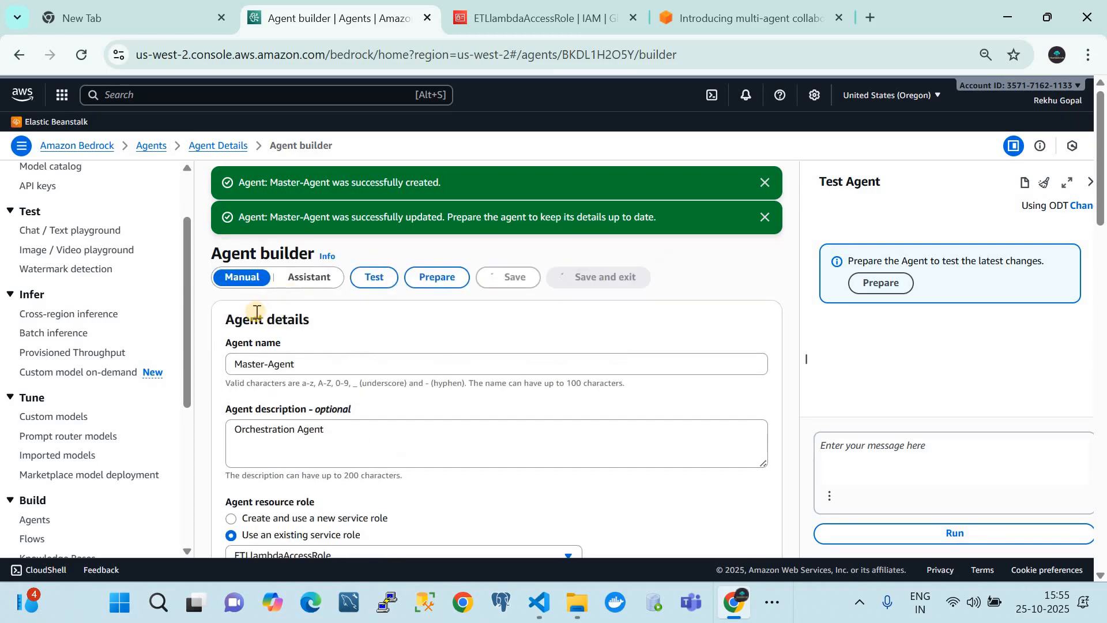
# Create an alias named agenta for Agent-A, associated with a new version and on-demand throughput
pyautogui.click(150, 145)
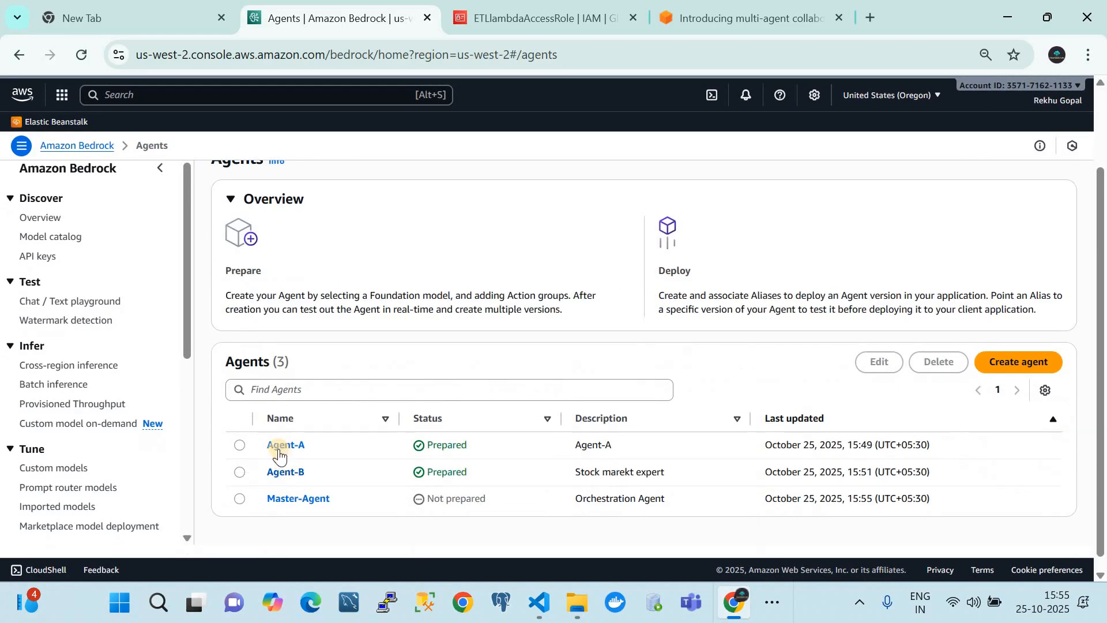
pyautogui.click(282, 448)
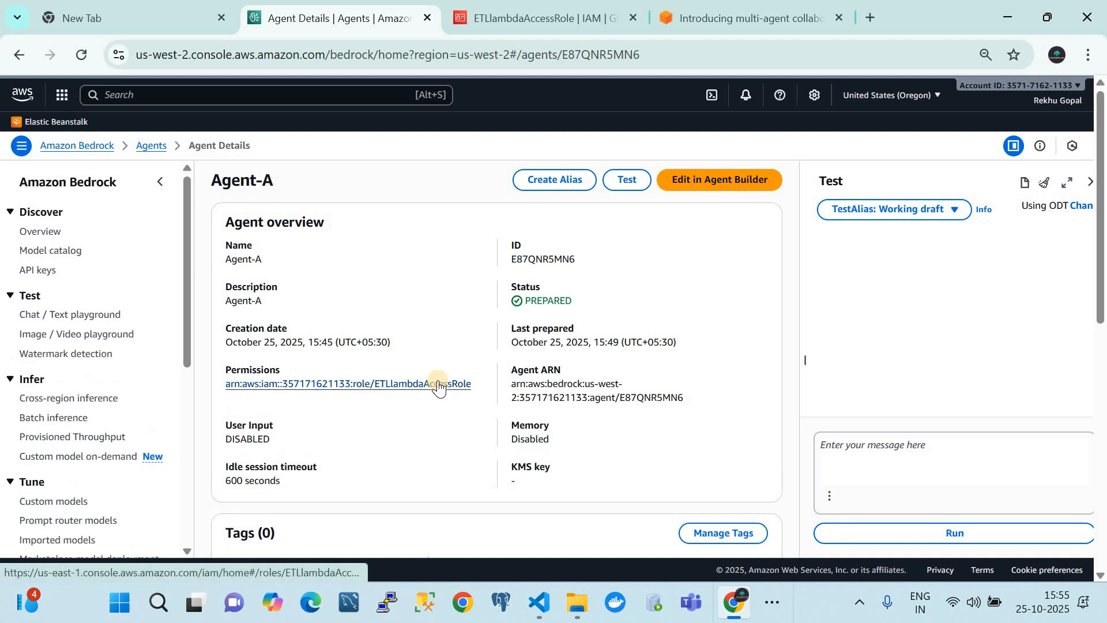
pyautogui.scroll(-9, 501, 450)
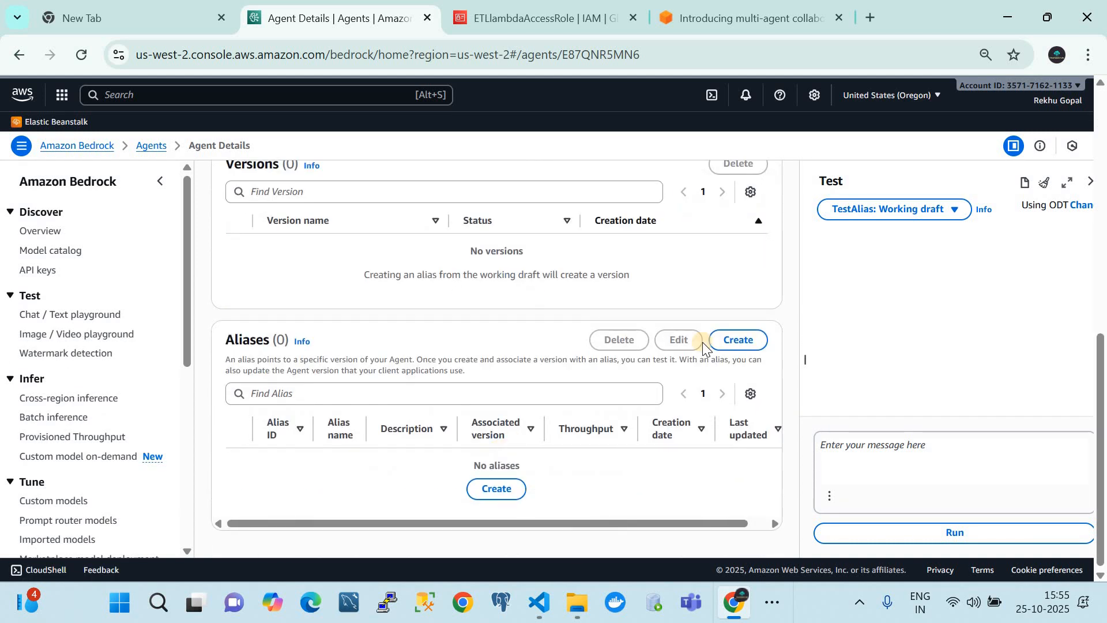
pyautogui.click(748, 342)
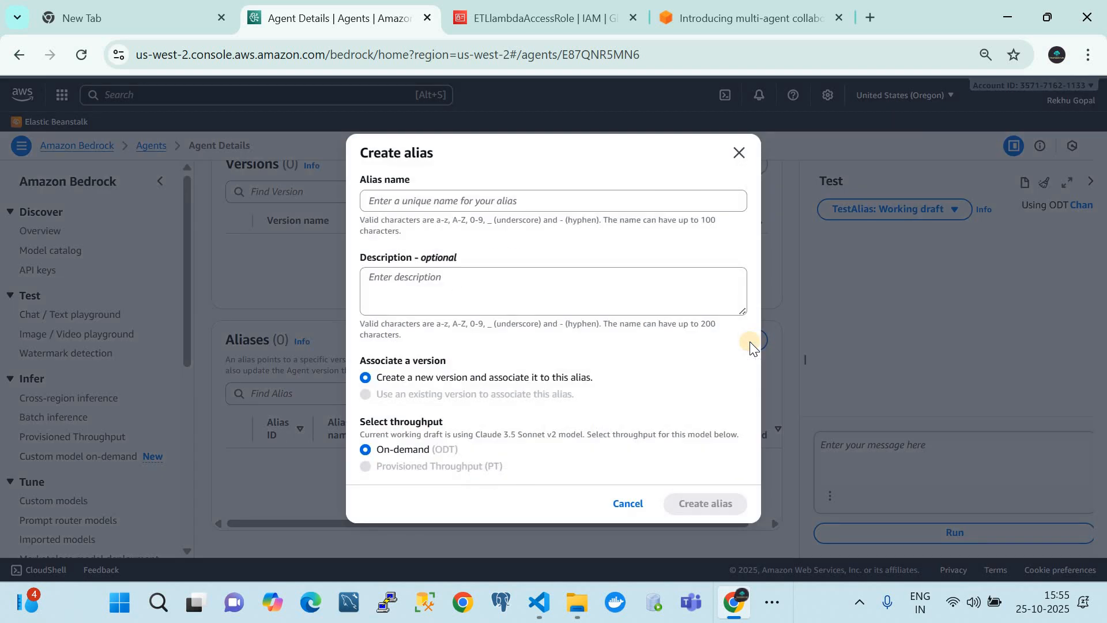
pyautogui.click(382, 200)
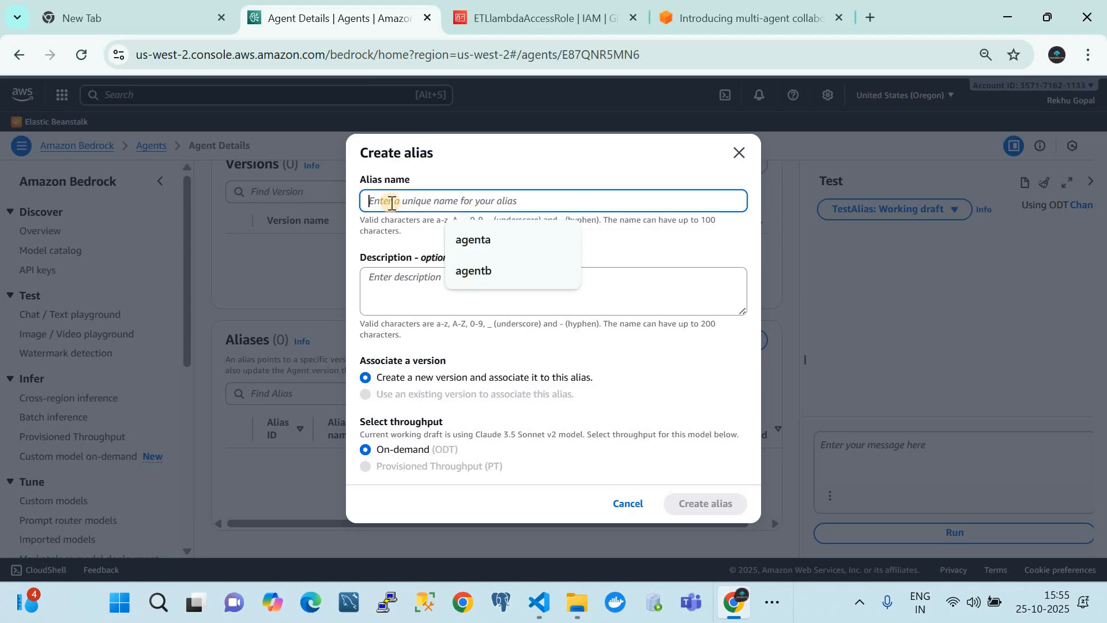
pyautogui.click(485, 242)
pyautogui.click(450, 287)
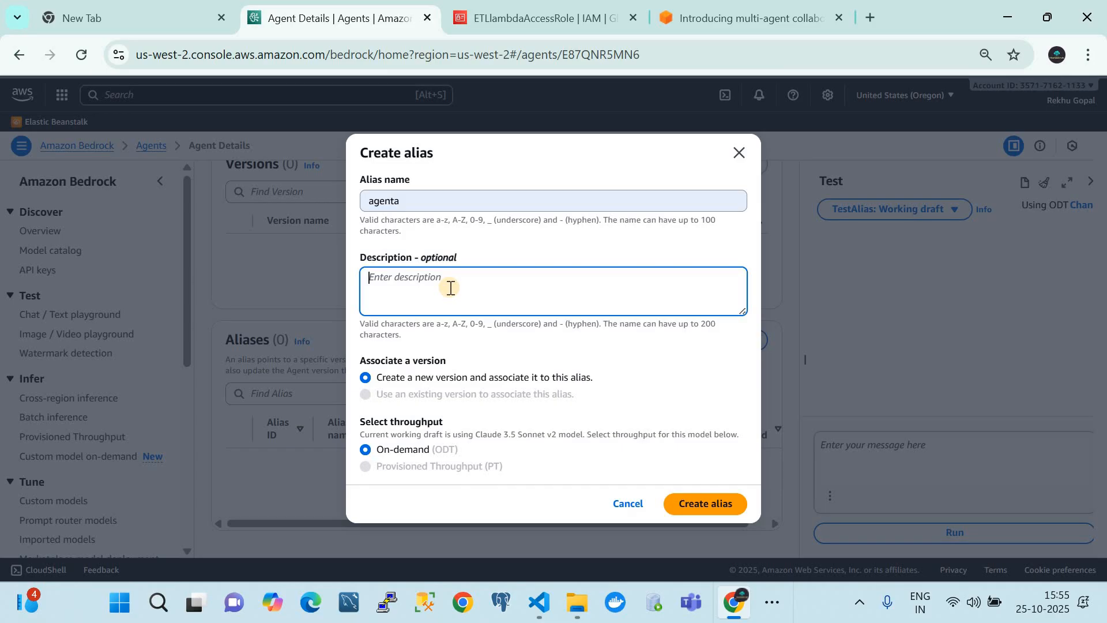
pyautogui.click(712, 502)
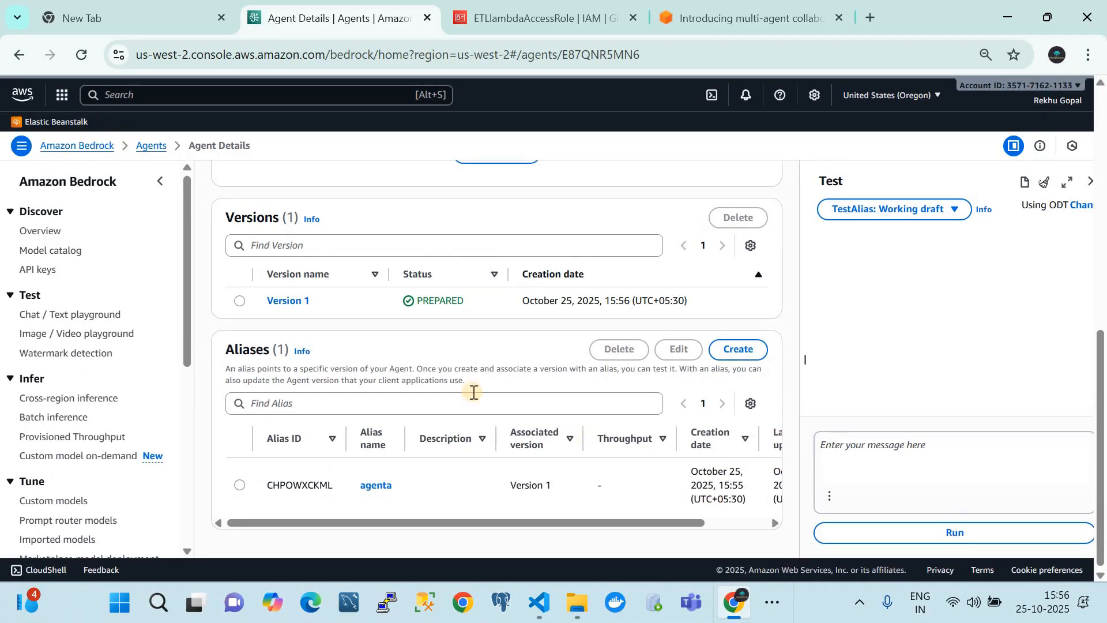
# Create an alias named agentb for Agent-B, associated with a new version and on-demand throughput
pyautogui.click(153, 149)
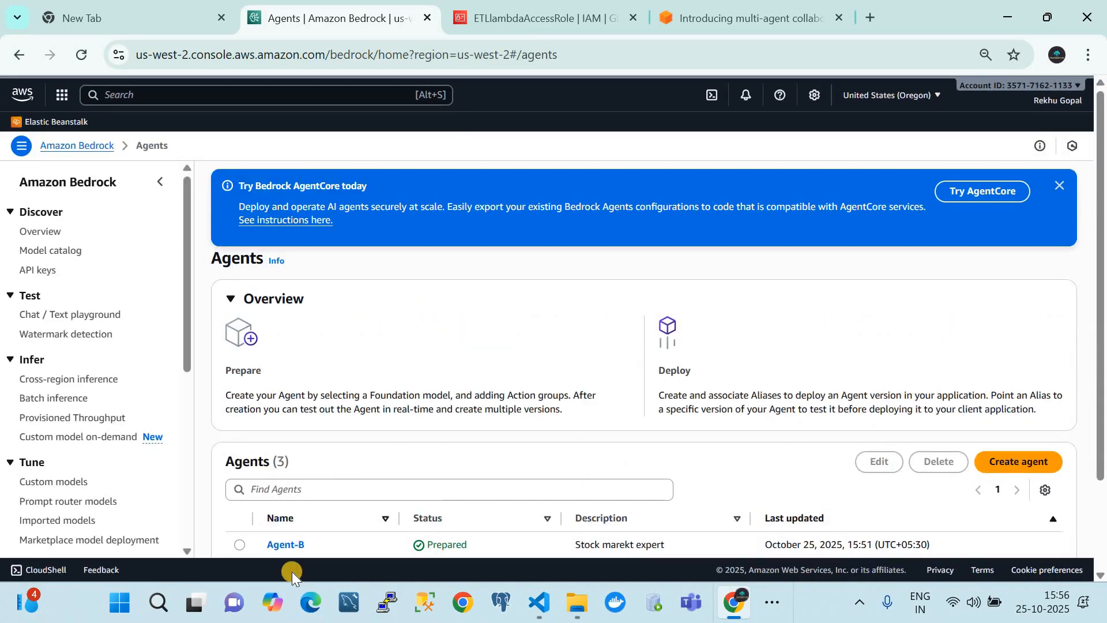
pyautogui.click(285, 544)
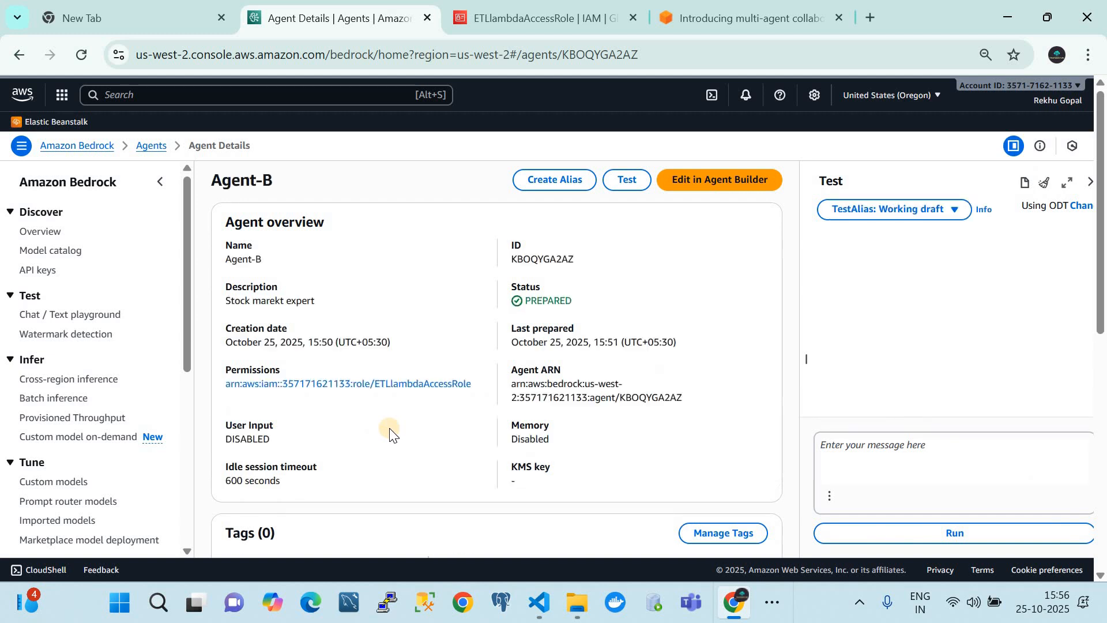
pyautogui.scroll(-5, 581, 452)
pyautogui.scroll(-3, 581, 452)
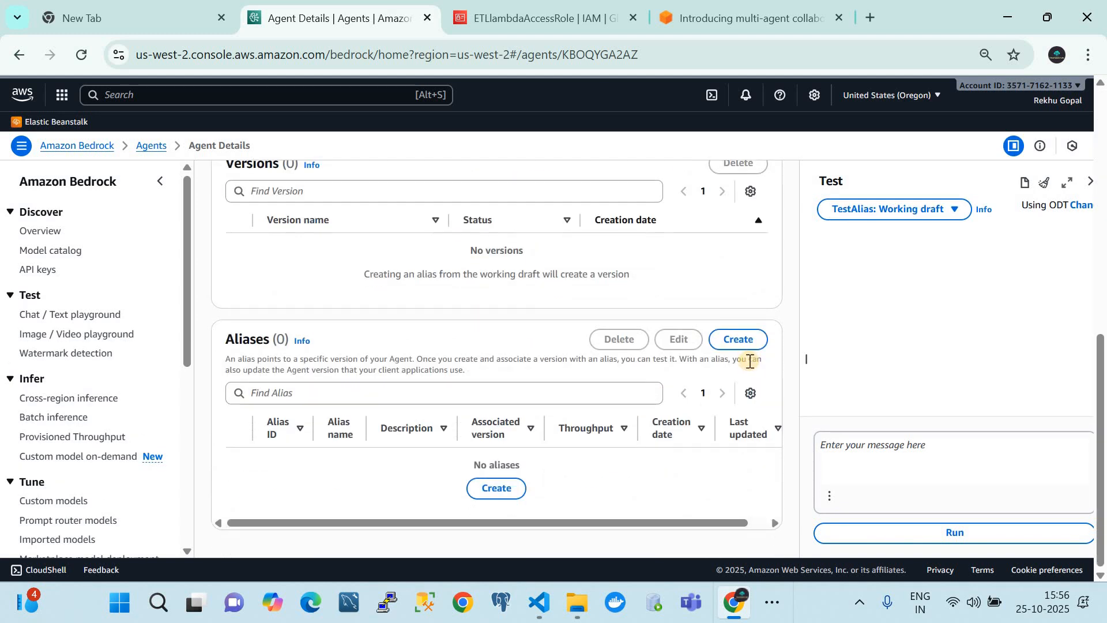
pyautogui.click(739, 340)
pyautogui.click(396, 201)
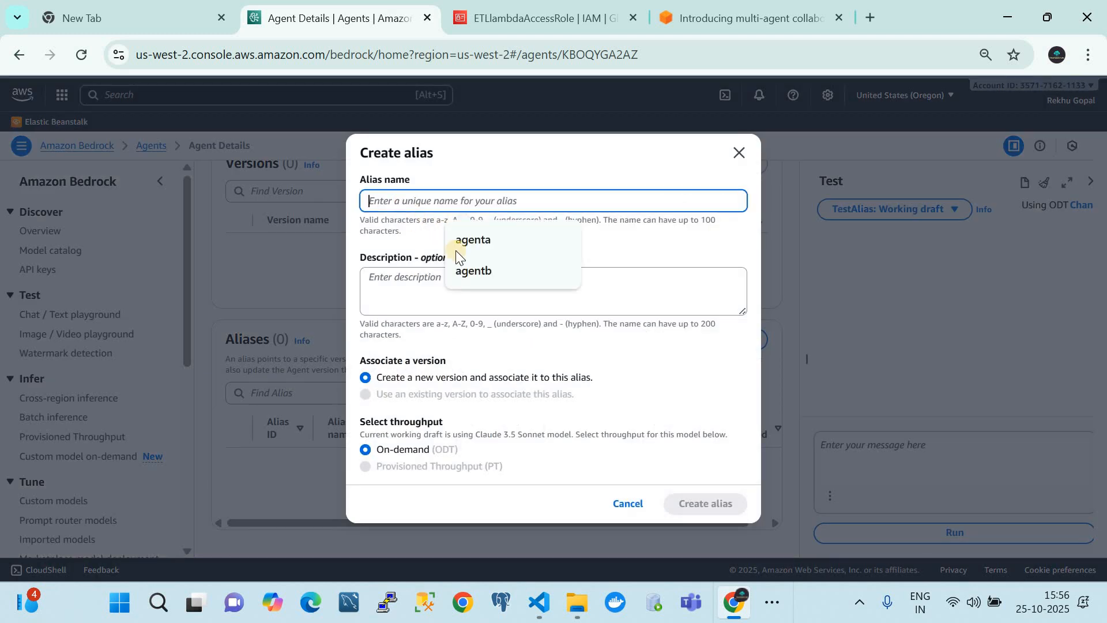
pyautogui.click(468, 267)
pyautogui.click(696, 495)
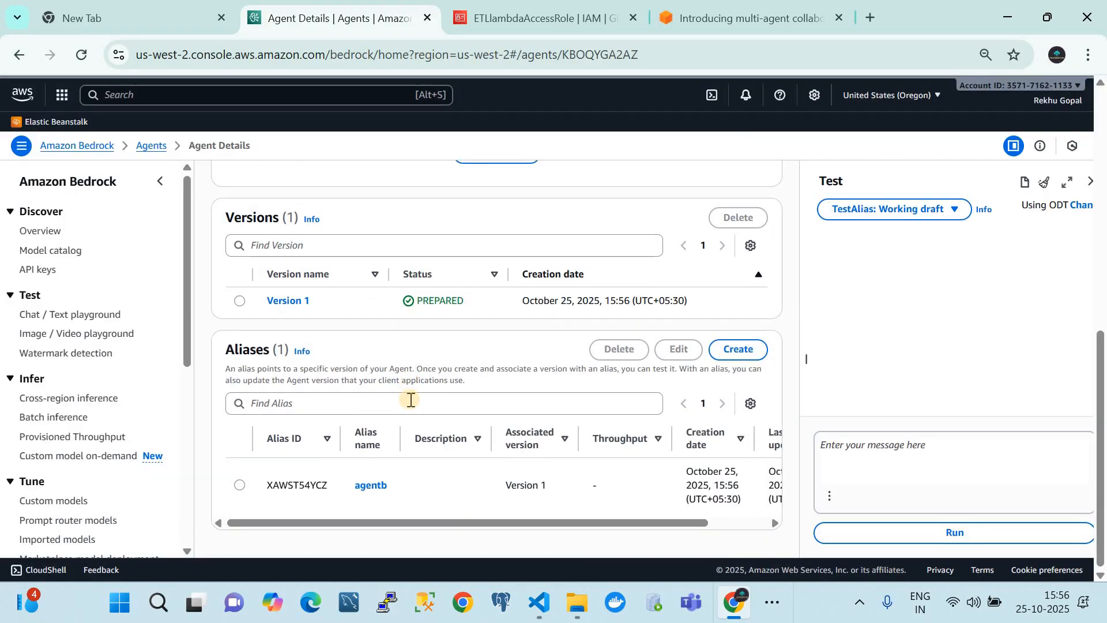
# Open Master-Agent in the agent builder and edit its multi-agent collaboration settings, keeping collaboration enabled
pyautogui.click(151, 145)
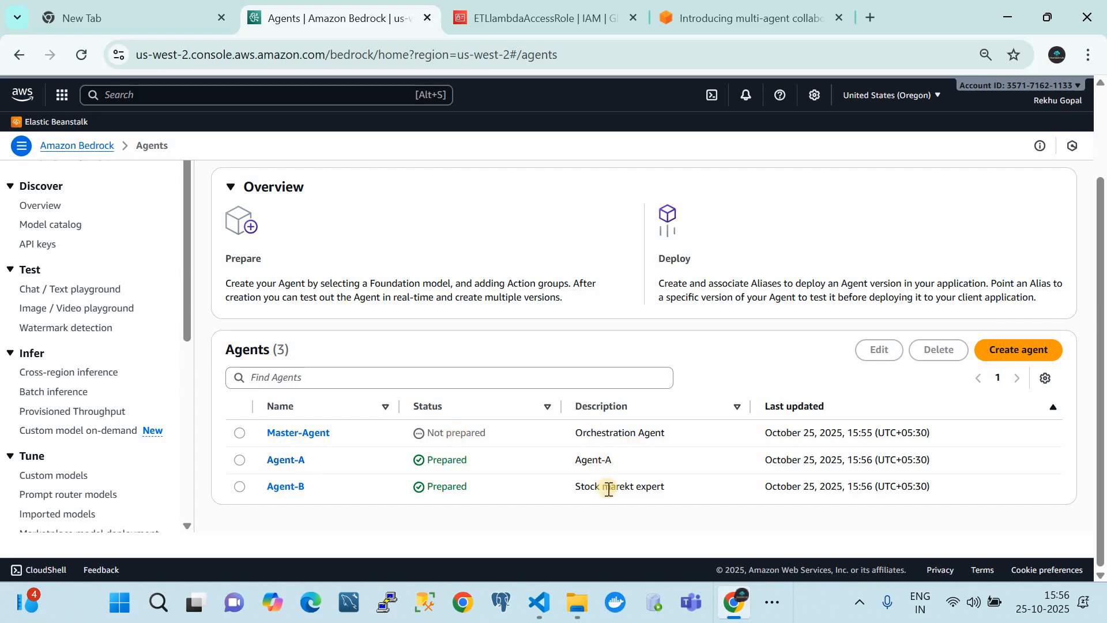
pyautogui.click(299, 431)
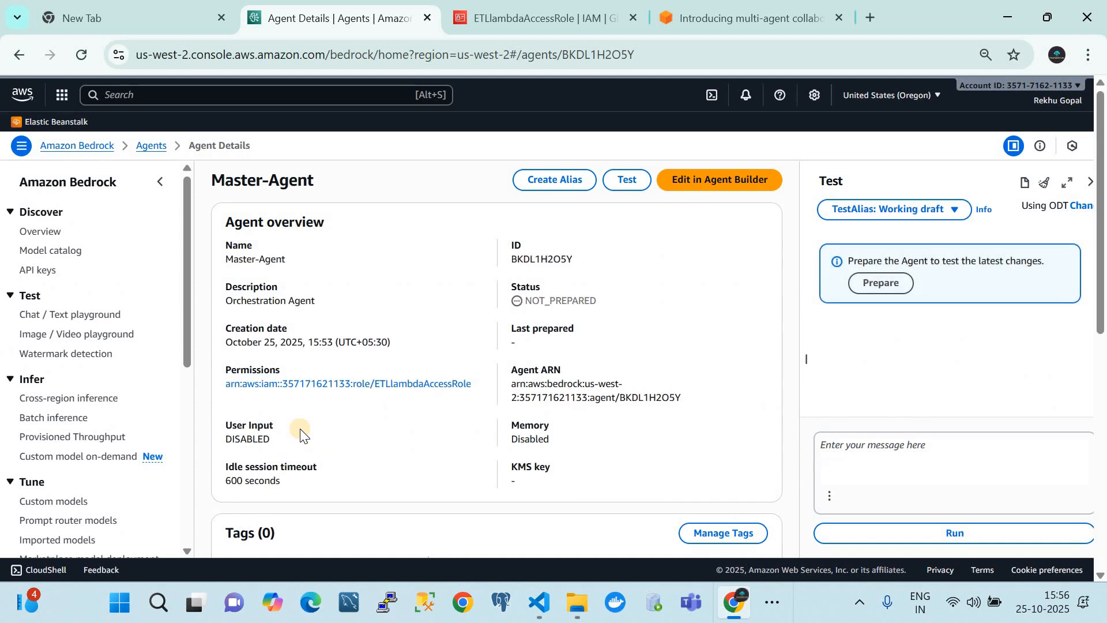
pyautogui.click(682, 182)
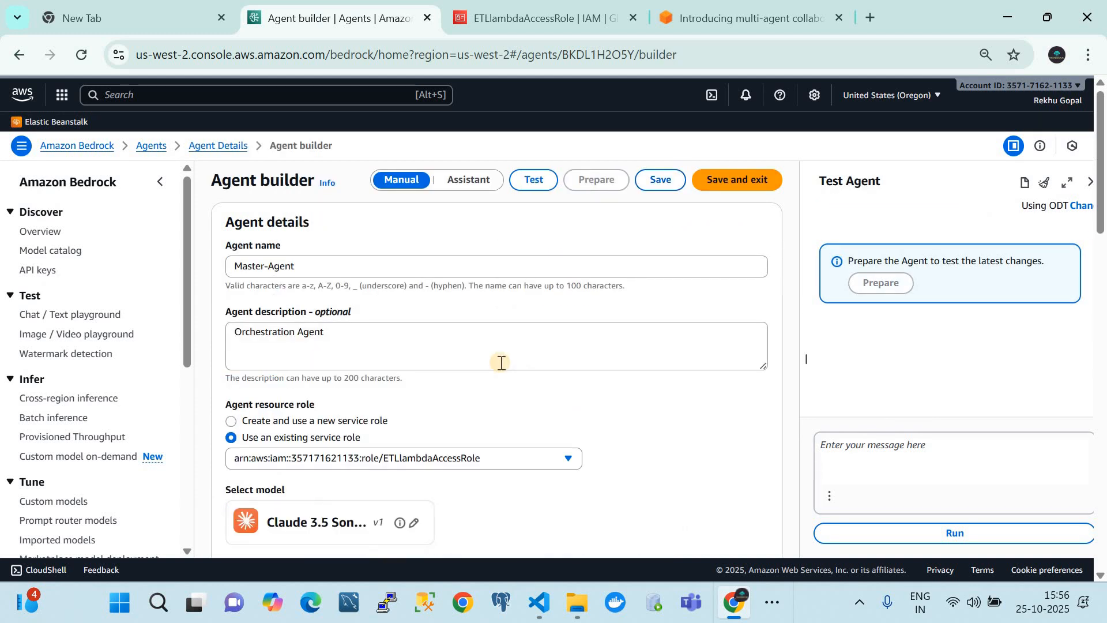
pyautogui.scroll(-12, 500, 362)
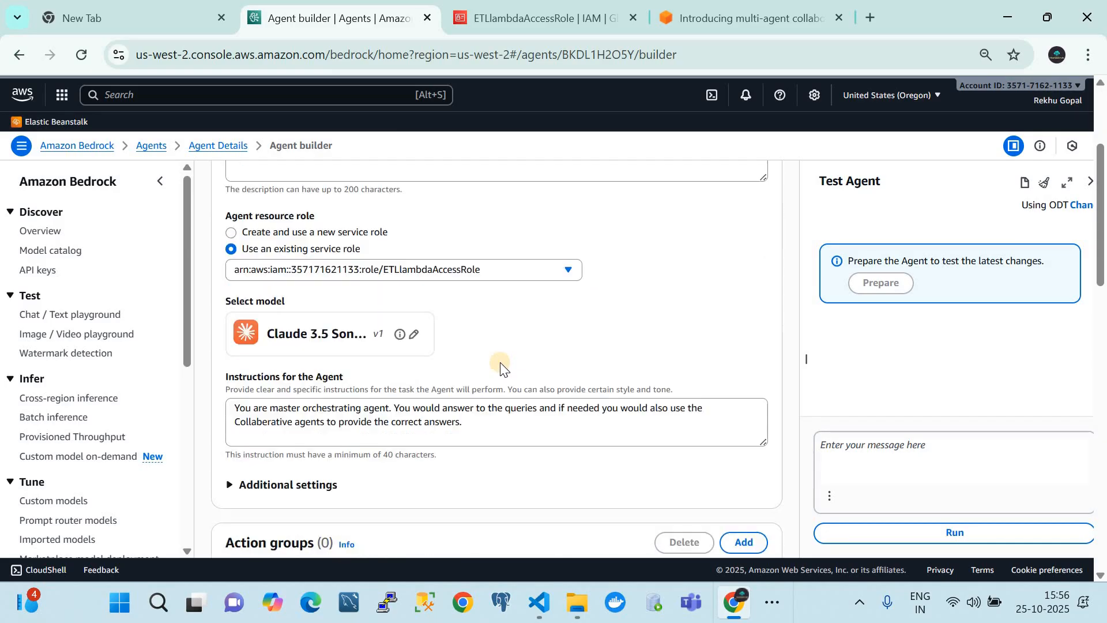
pyautogui.scroll(-7, 500, 362)
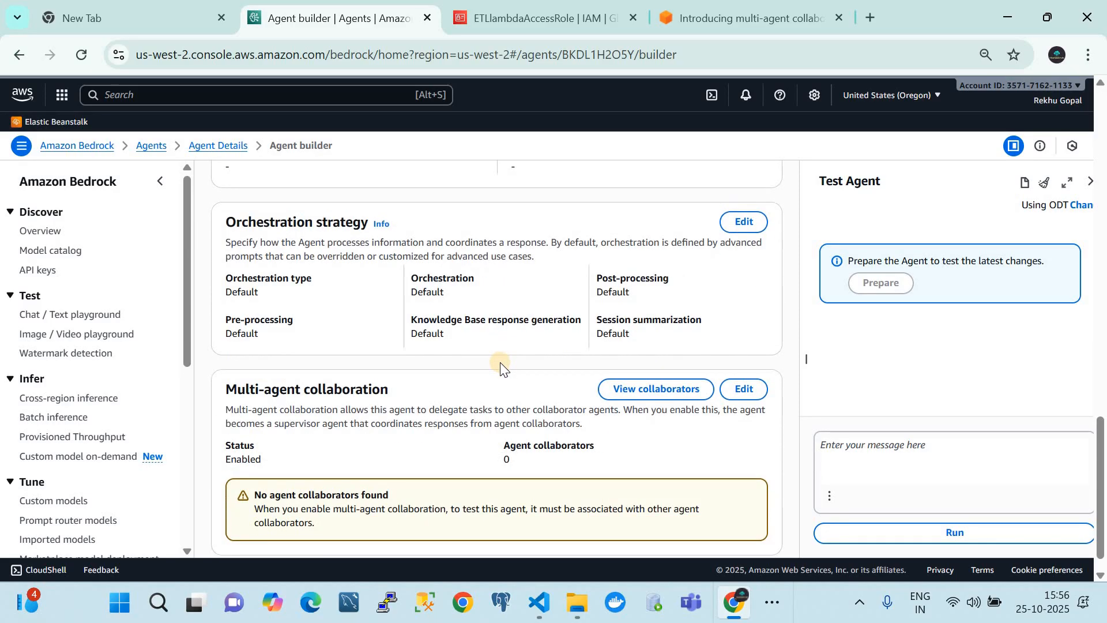
pyautogui.moveTo(228, 390); pyautogui.dragTo(402, 399)
pyautogui.click(756, 381)
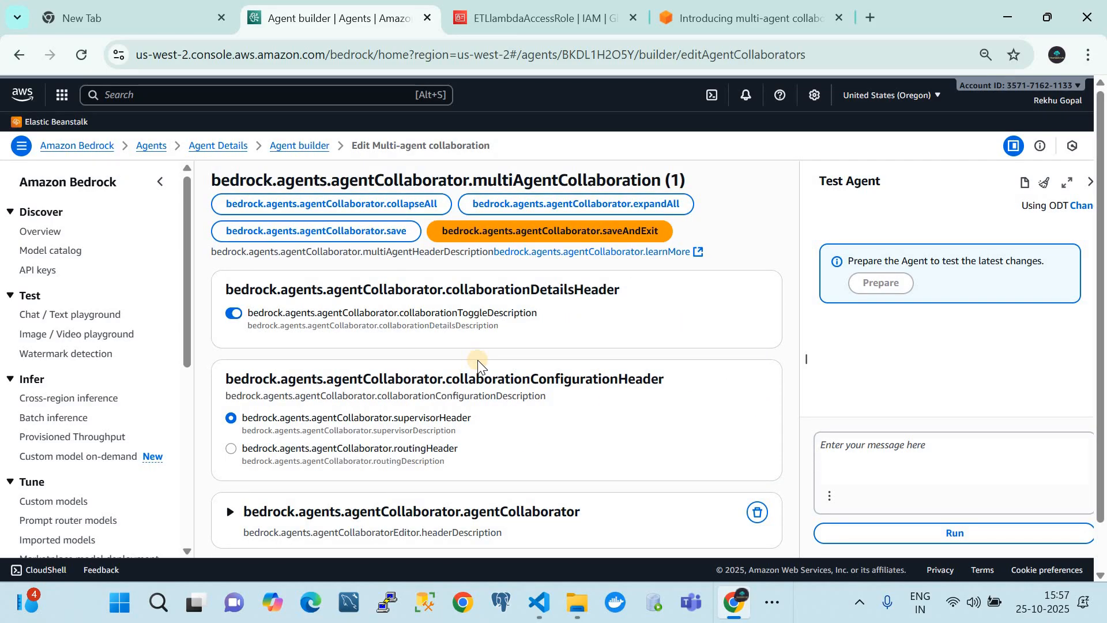
pyautogui.click(227, 312)
pyautogui.scroll(-1, 309, 423)
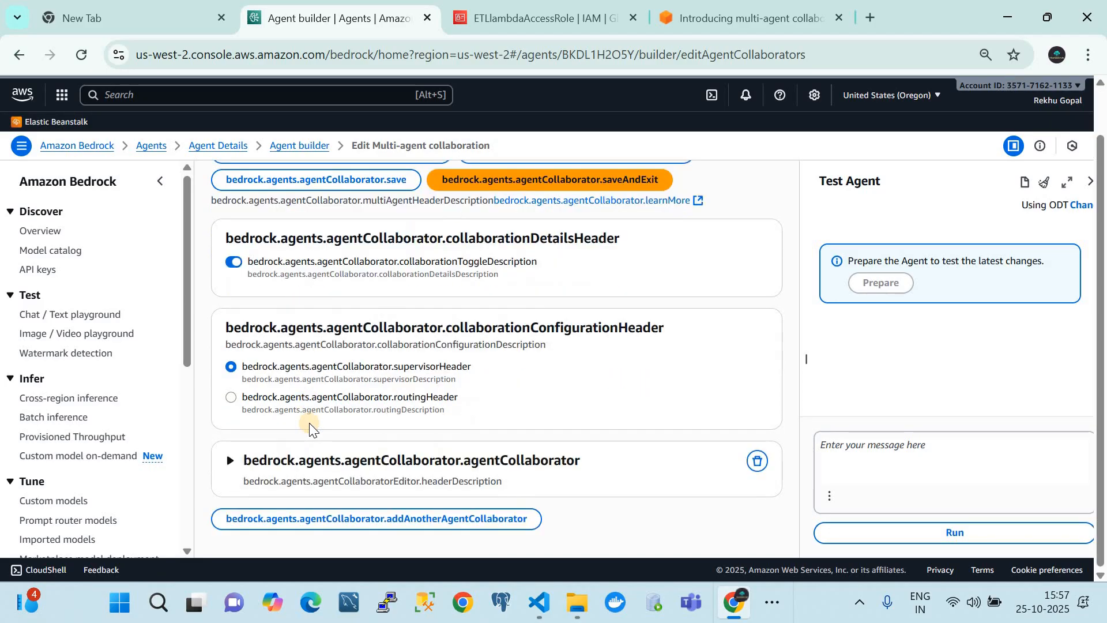
# Expand the agent collaborator section and select Agent-A with its alias agenta as the collaborator
pyautogui.click(230, 461)
pyautogui.scroll(-3, 289, 464)
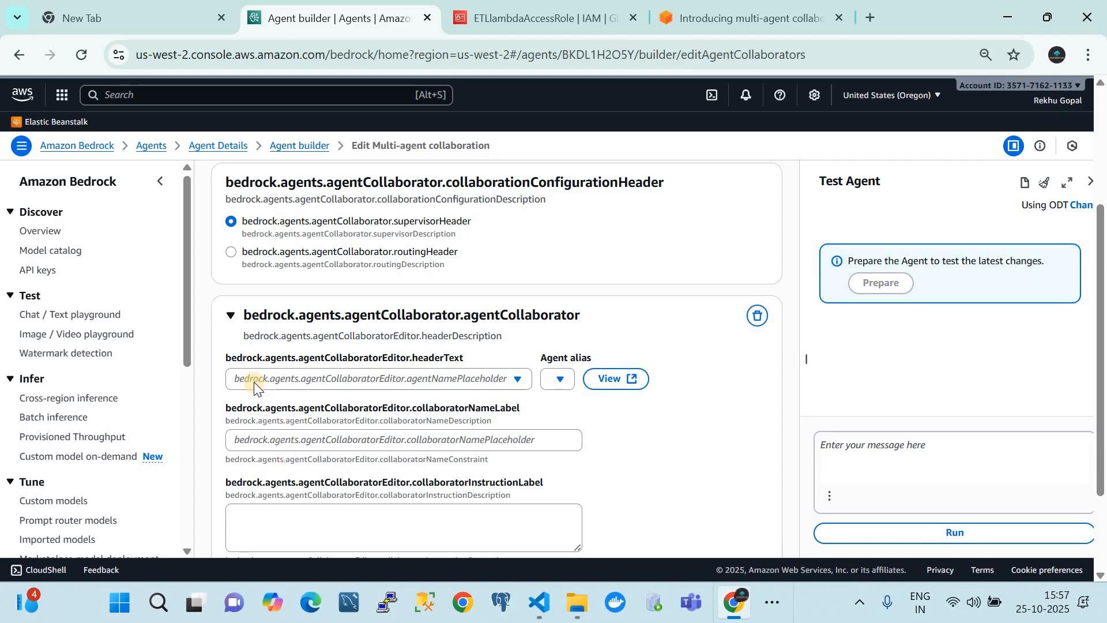
pyautogui.click(326, 379)
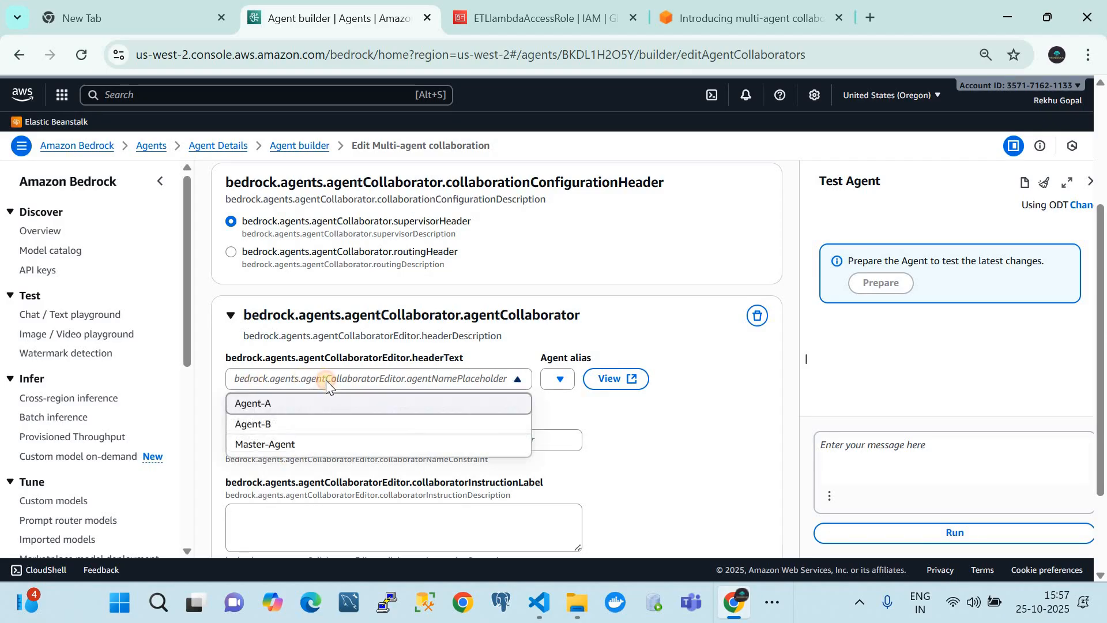
pyautogui.click(288, 407)
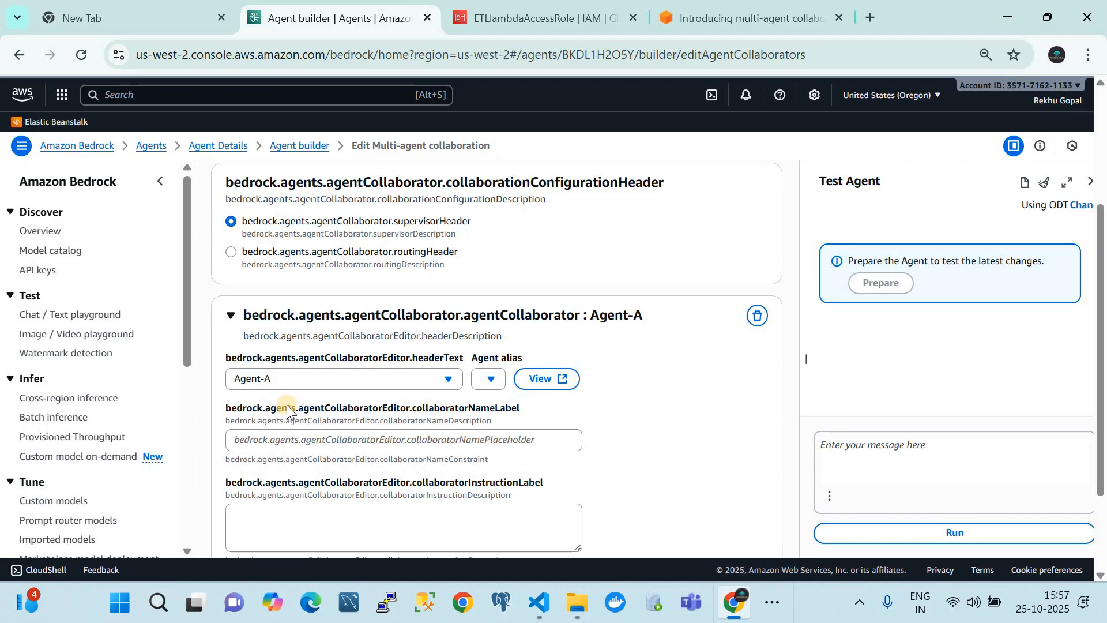
pyautogui.click(485, 377)
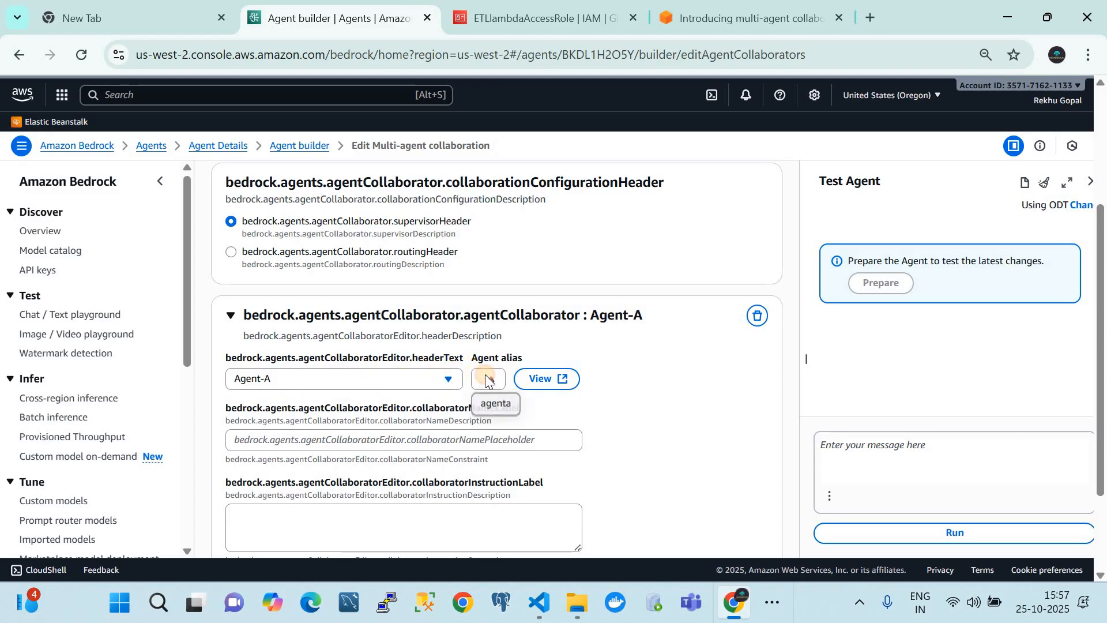
pyautogui.click(494, 403)
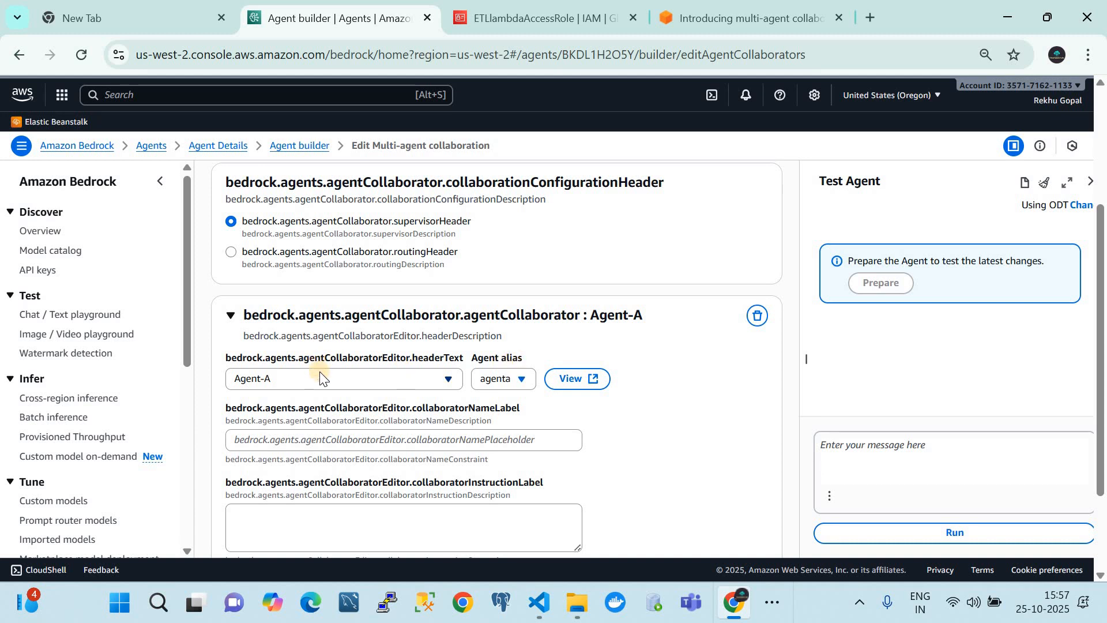
pyautogui.click(428, 380)
pyautogui.click(332, 400)
pyautogui.click(506, 383)
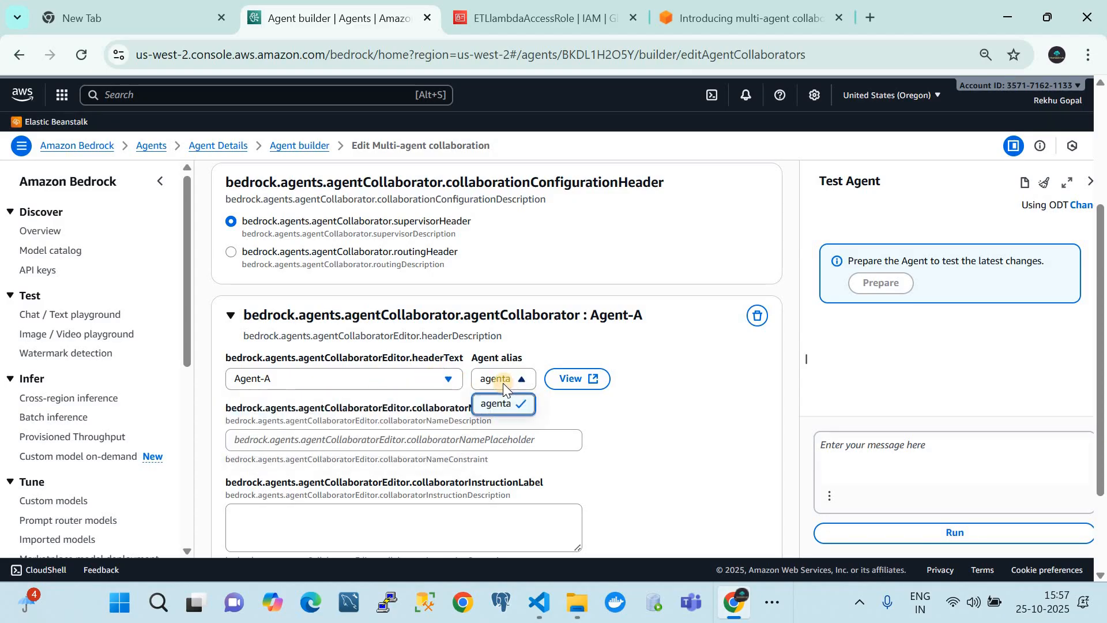
pyautogui.click(500, 400)
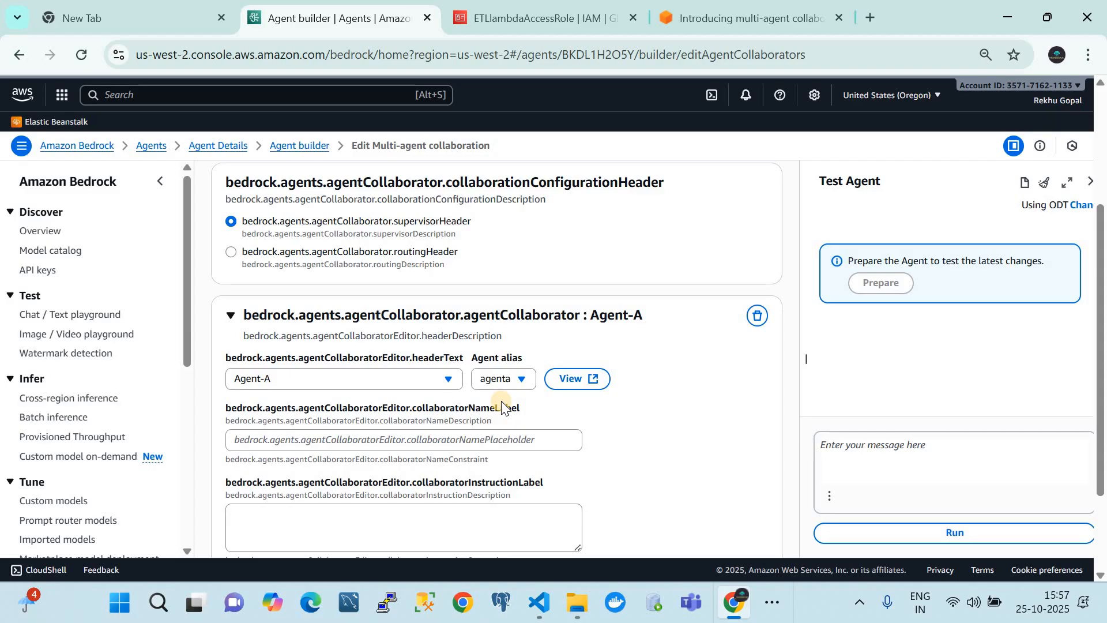
# Set the collaborator name to Agent-A
pyautogui.click(421, 436)
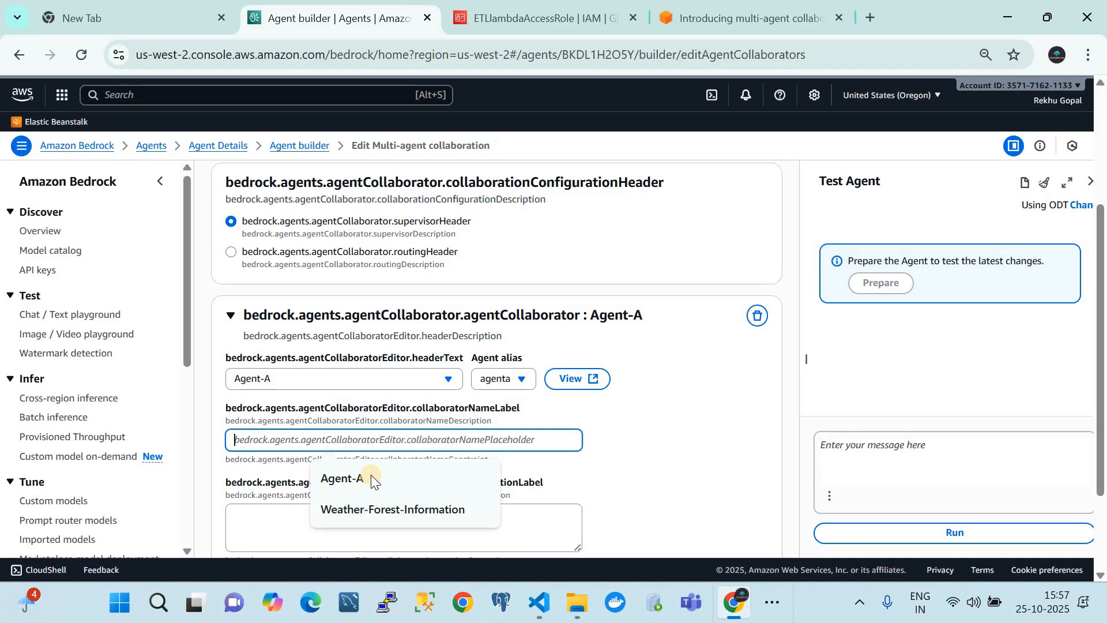
pyautogui.click(366, 479)
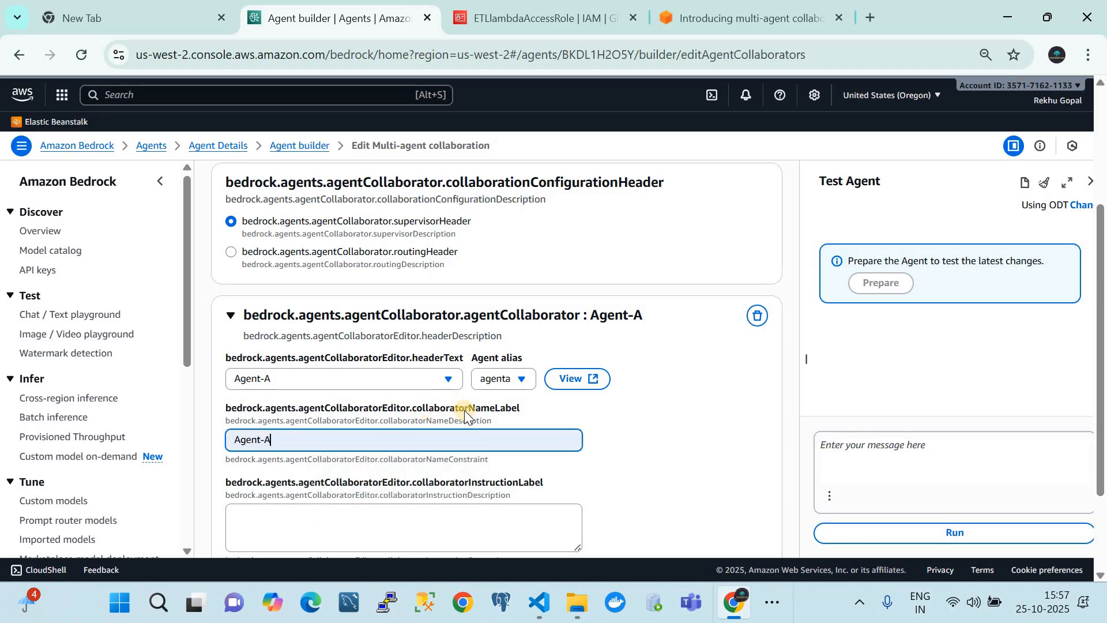
pyautogui.moveTo(417, 406); pyautogui.dragTo(517, 408)
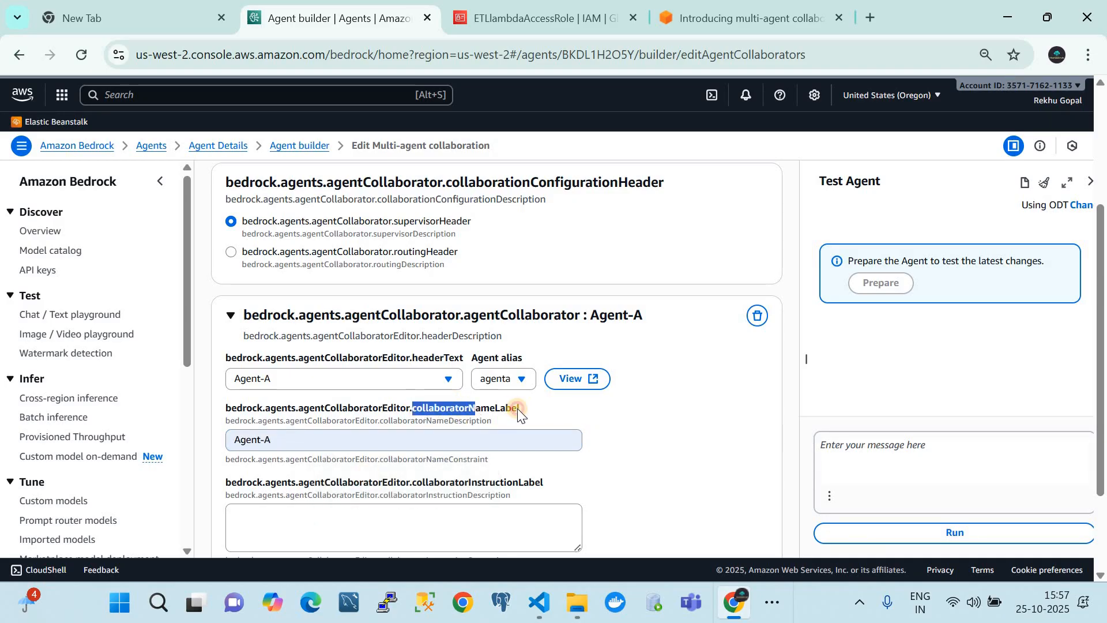
# Enter the collaborator instruction "You can invoke this agent when querries are around Weather forecast." for Agent-A
pyautogui.scroll(-1, 317, 436)
pyautogui.click(310, 450)
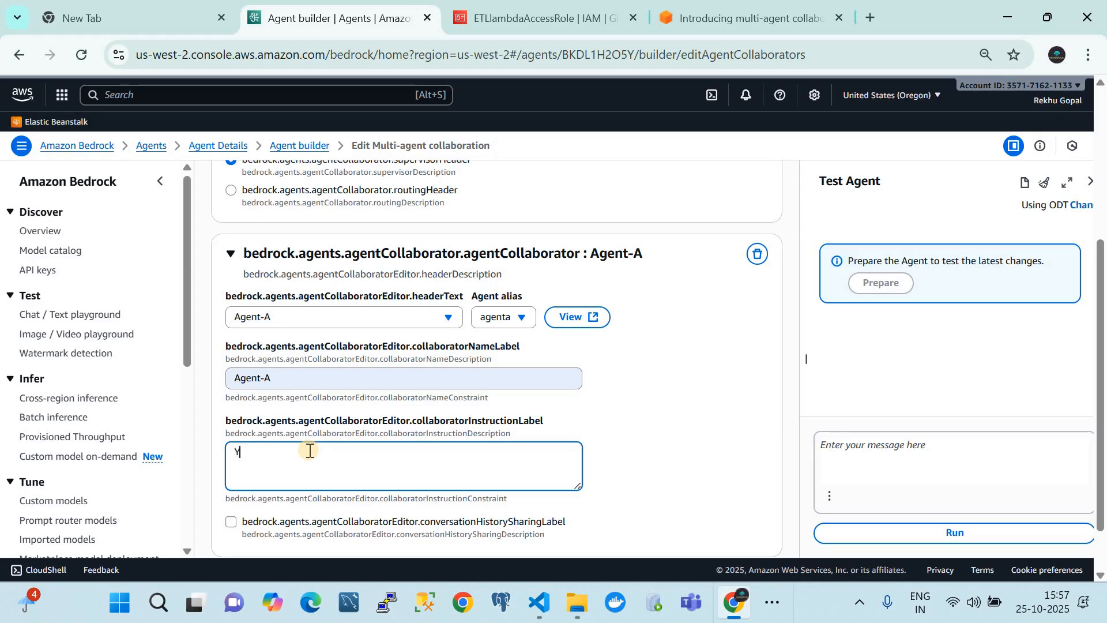
pyautogui.write('ou can invoke this agent when querr')
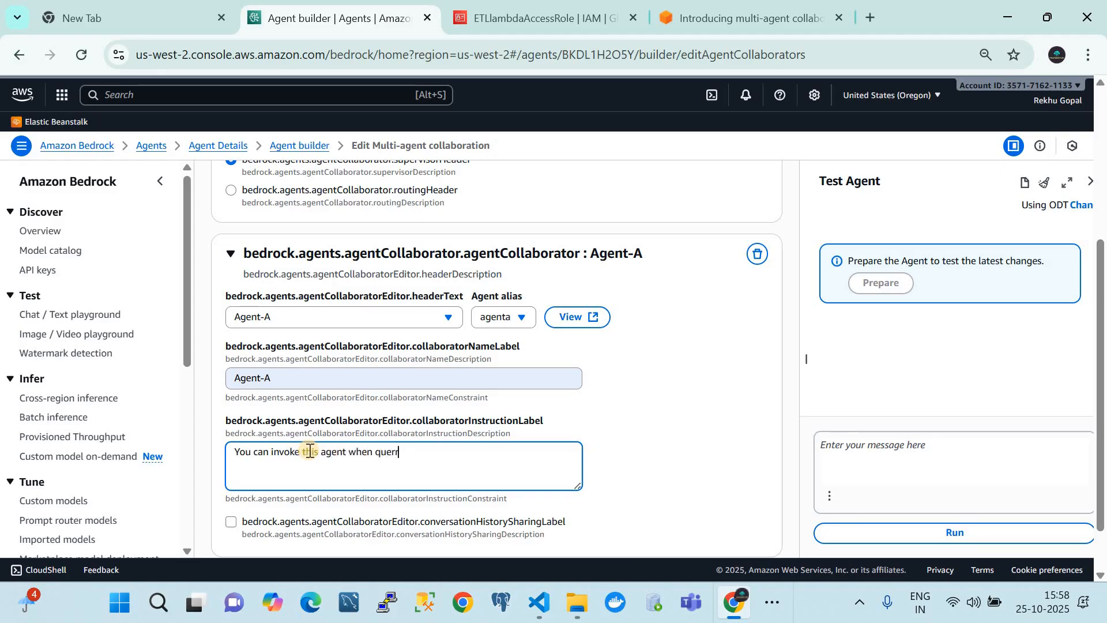
pyautogui.write('ies are around Weather forecast')
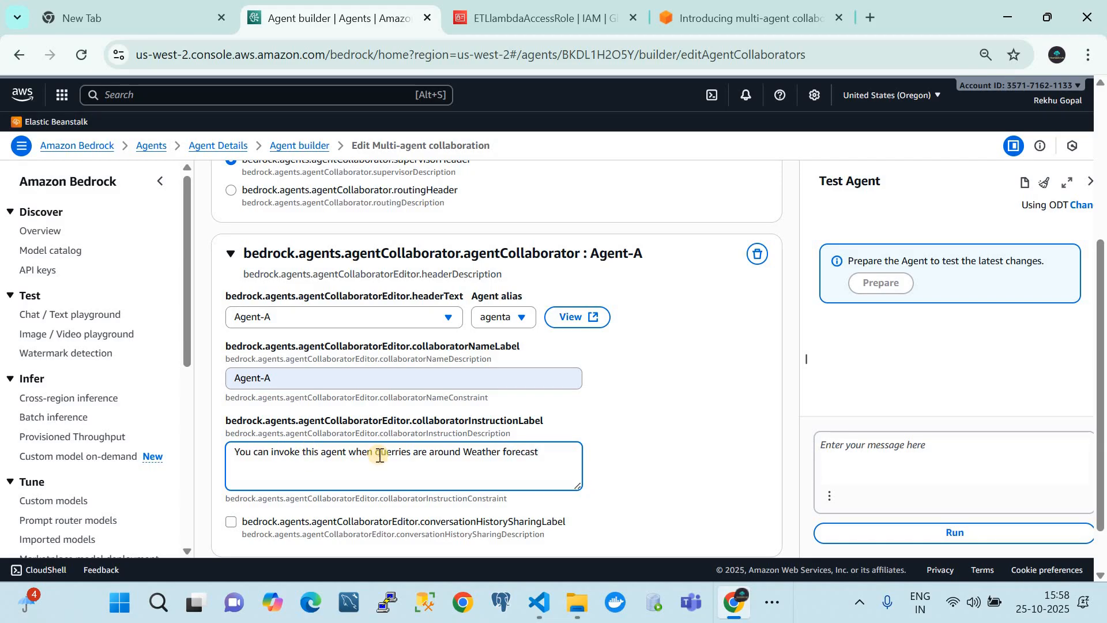
pyautogui.write('.')
pyautogui.scroll(-1, 379, 458)
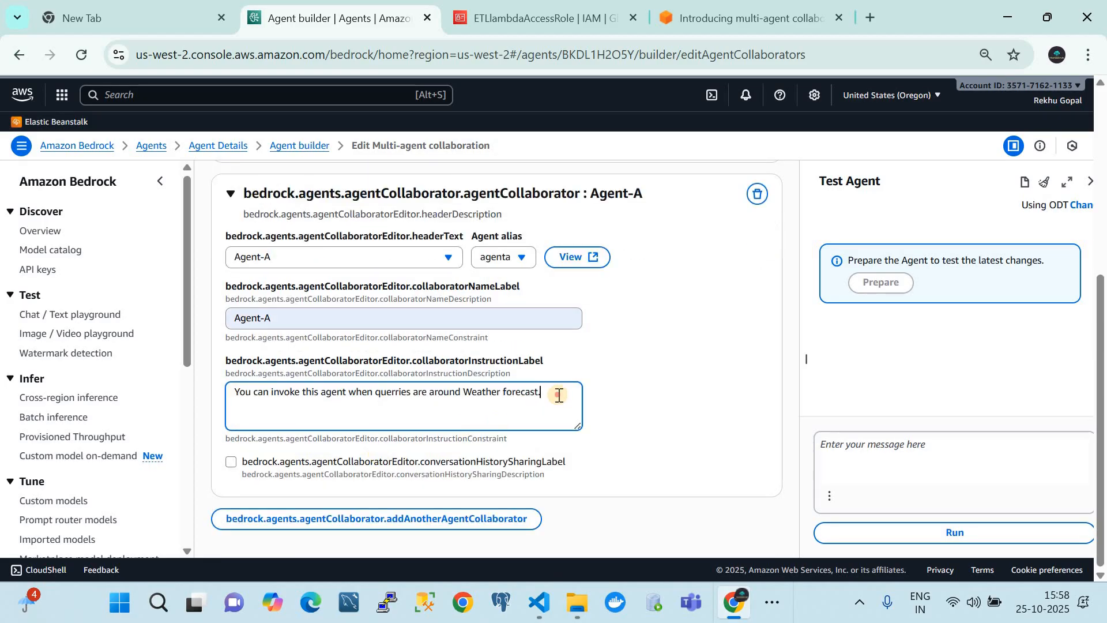
pyautogui.moveTo(557, 391); pyautogui.dragTo(184, 407)
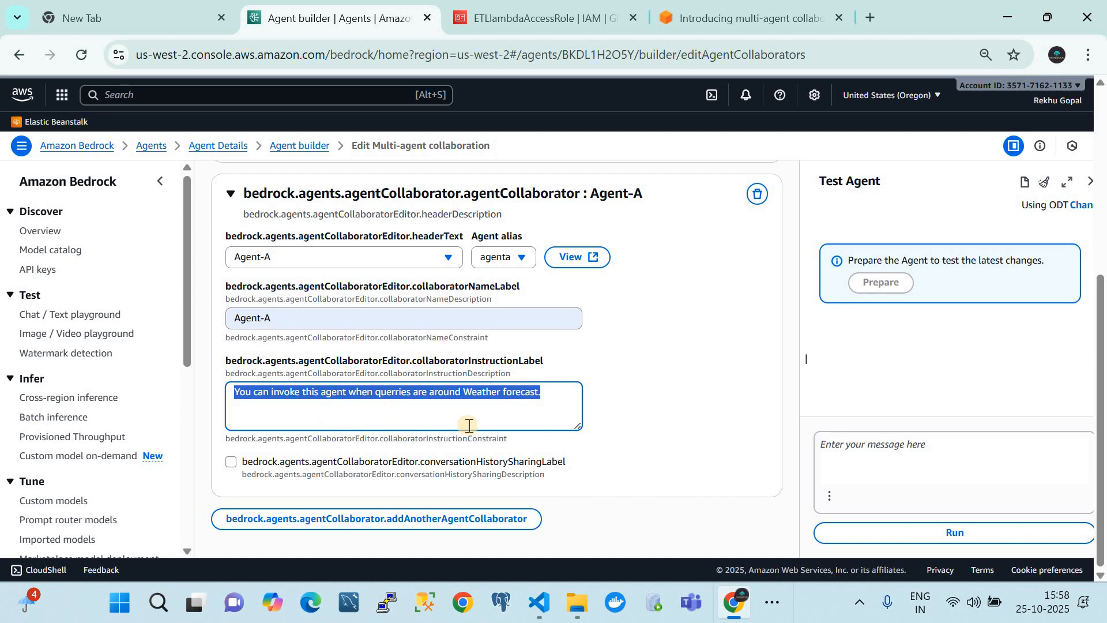
pyautogui.click(548, 395)
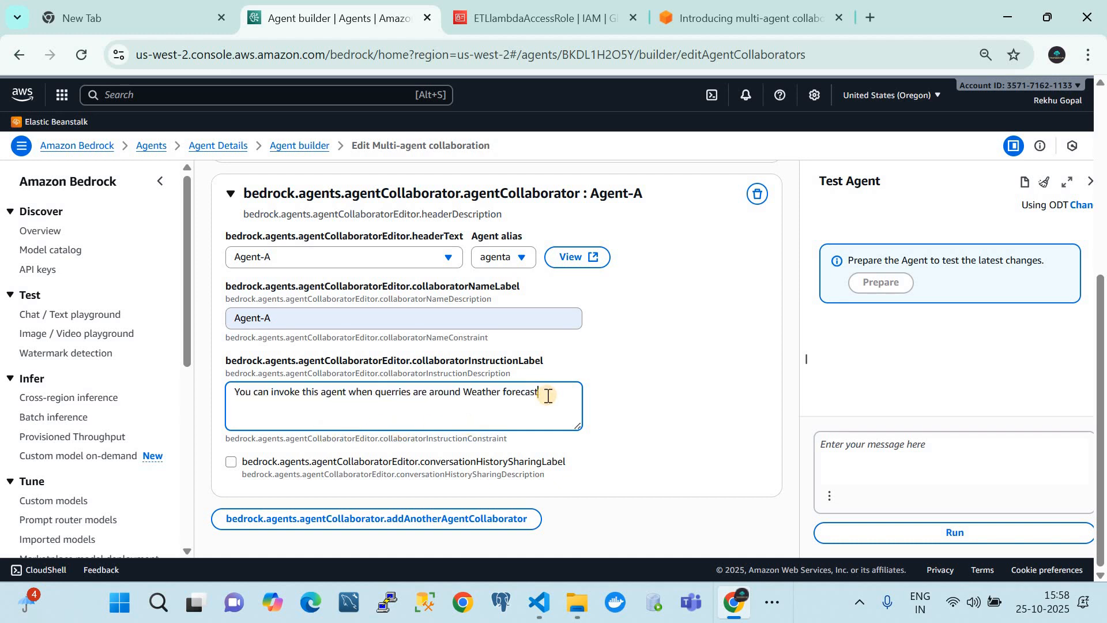
# Complete Agent-A's collaborator instruction with "and get the response." and copy the full instruction text
pyautogui.write('and get the response.')
pyautogui.hotkey('ctrl', 'a')
pyautogui.hotkey('ctrl', 'c')
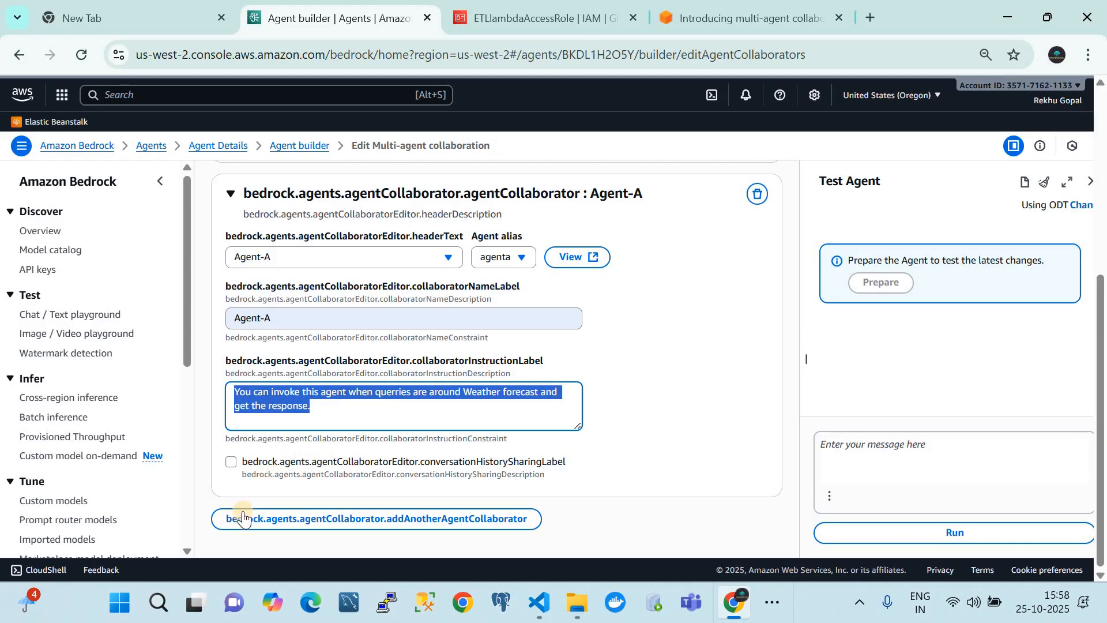
# Add another agent collaborator, expand its section, and select Agent-B with its alias agentb
pyautogui.click(311, 517)
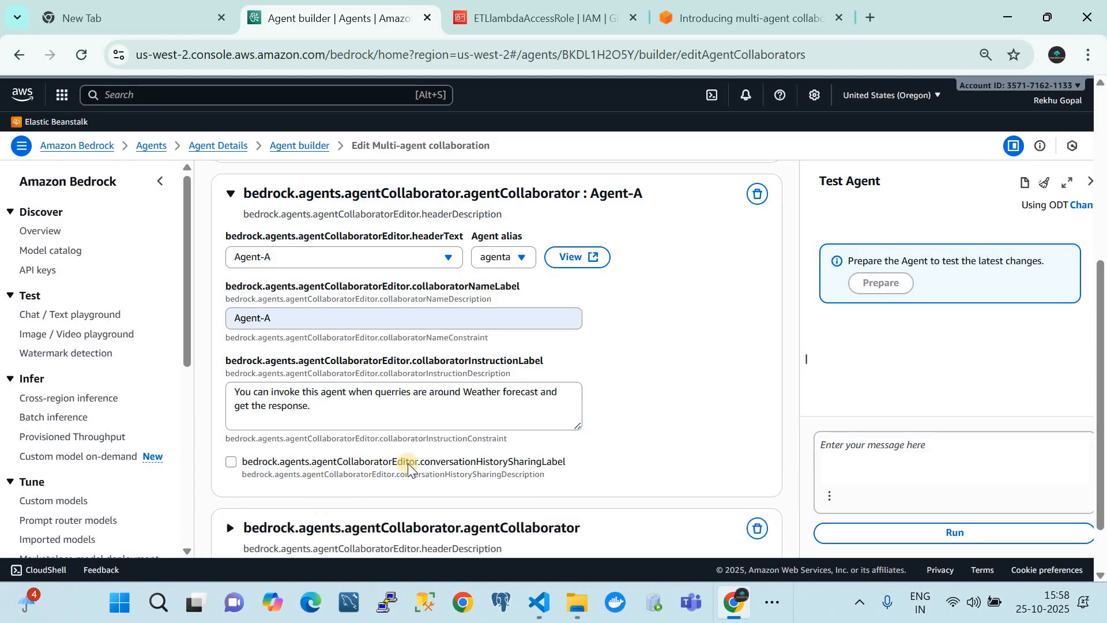
pyautogui.scroll(-1, 346, 464)
pyautogui.click(230, 460)
pyautogui.scroll(-2, 295, 440)
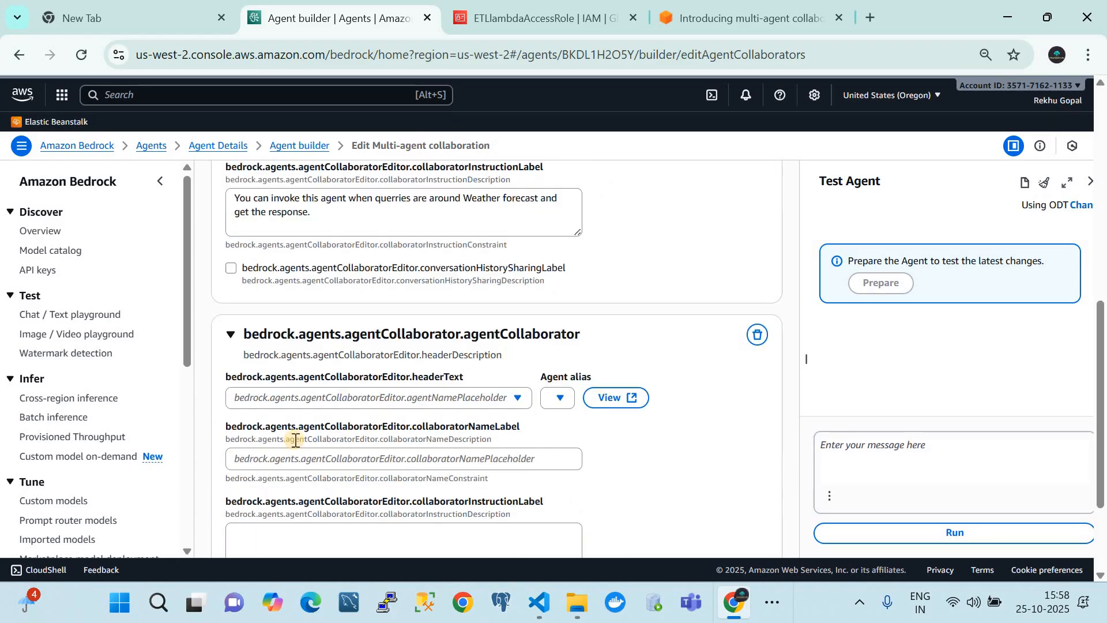
pyautogui.click(358, 396)
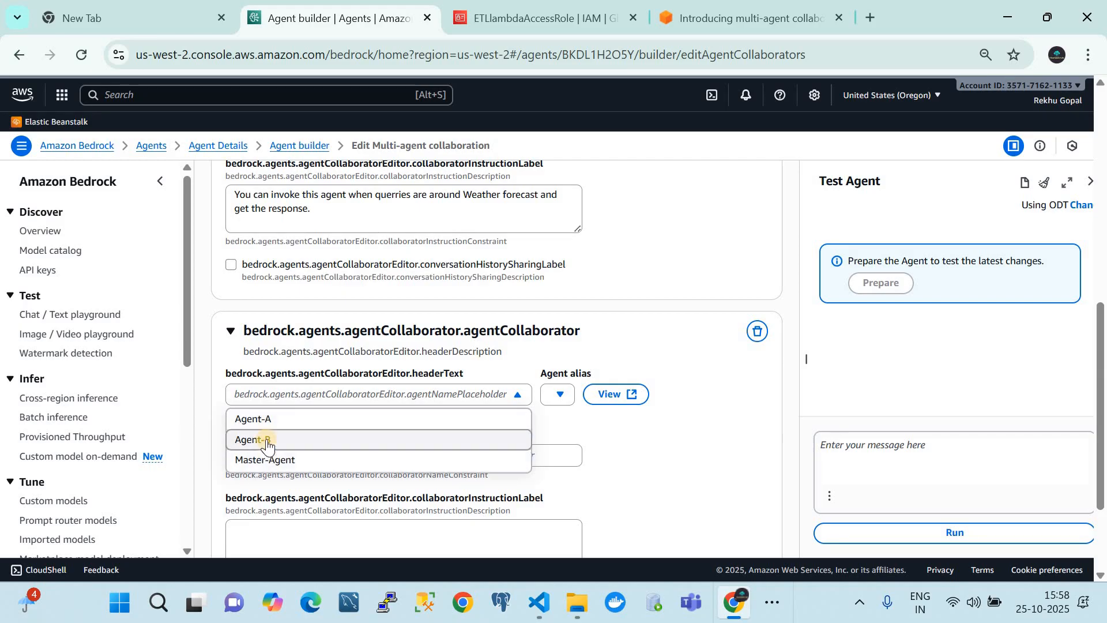
pyautogui.click(267, 440)
pyautogui.click(490, 394)
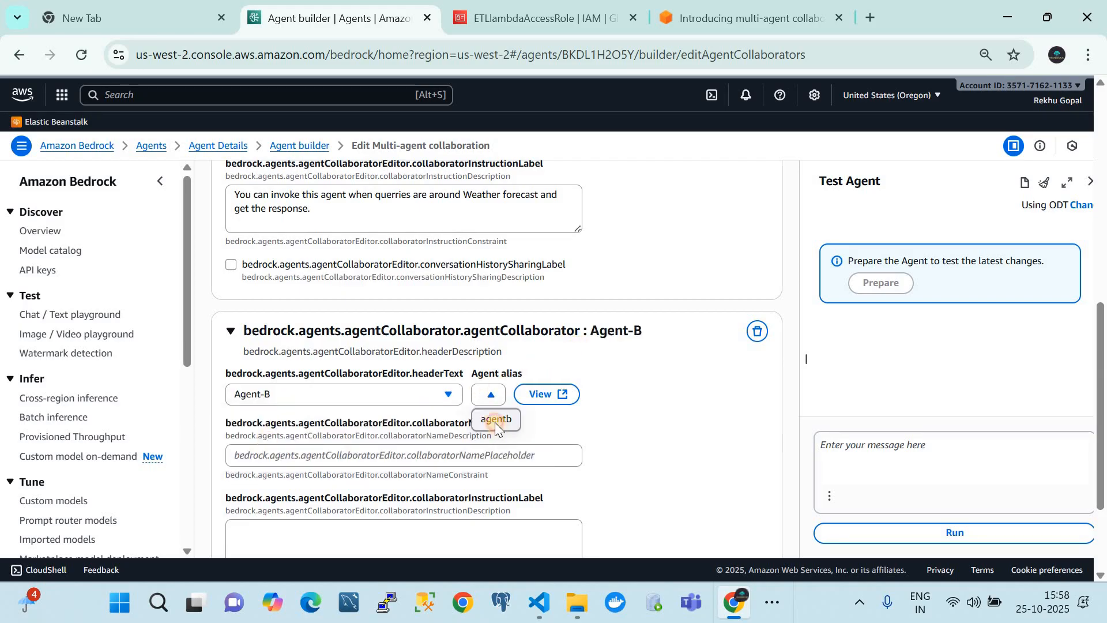
pyautogui.click(496, 424)
pyautogui.scroll(-1, 394, 443)
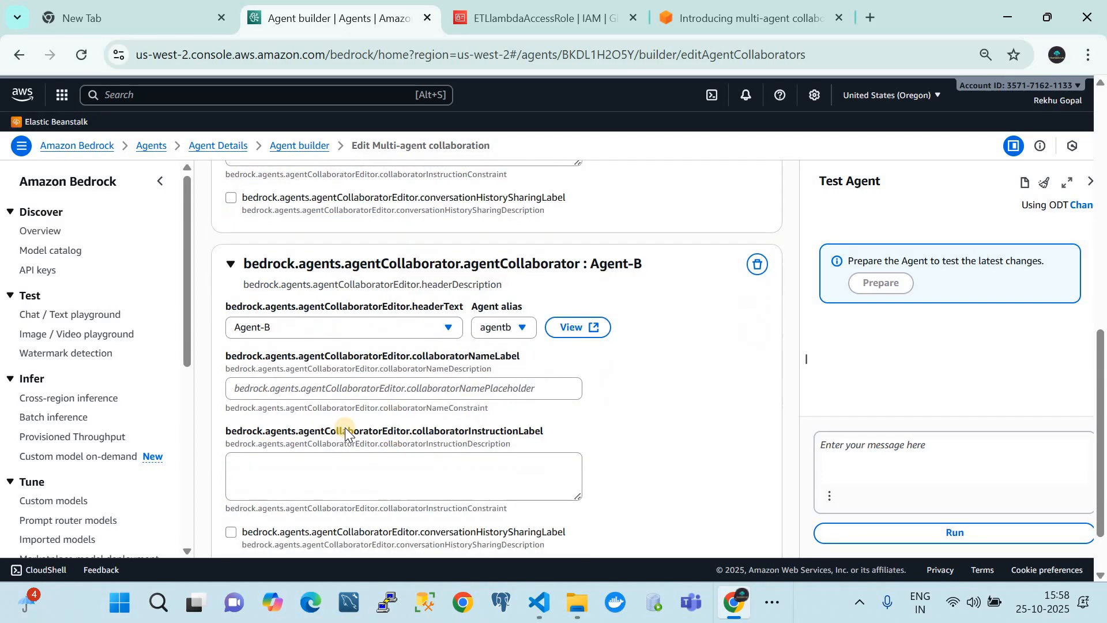
# Reuse the copied instruction for Agent-B, making it "You can invoke this agent when querries are around stock market and get the response."
pyautogui.click(324, 454)
pyautogui.hotkey('ctrl', 'v')
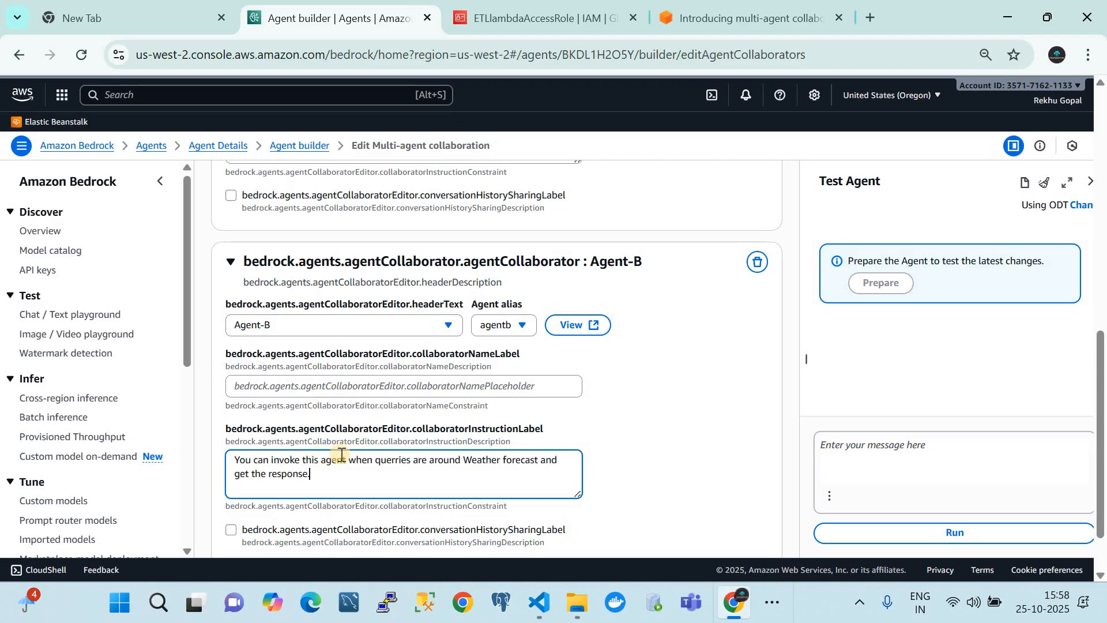
pyautogui.click(537, 459)
pyautogui.press('BackSpace')
pyautogui.press('BackSpace')
pyautogui.press('BackSpace')
pyautogui.press('BackSpace')
pyautogui.press('BackSpace')
pyautogui.press('BackSpace')
pyautogui.press('BackSpace')
pyautogui.press('BackSpace')
pyautogui.press('BackSpace')
pyautogui.press('BackSpace')
pyautogui.press('BackSpace')
pyautogui.press('BackSpace')
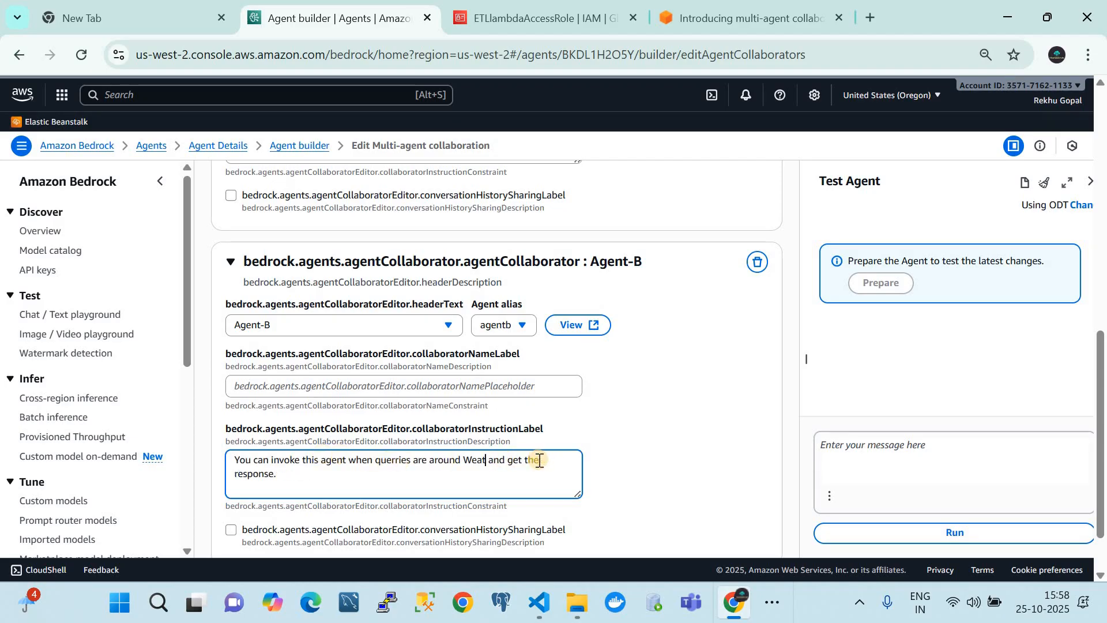
pyautogui.press('BackSpace')
pyautogui.press('BackSpace')
pyautogui.press('BackSpace')
pyautogui.press('BackSpace')
pyautogui.write('sto')
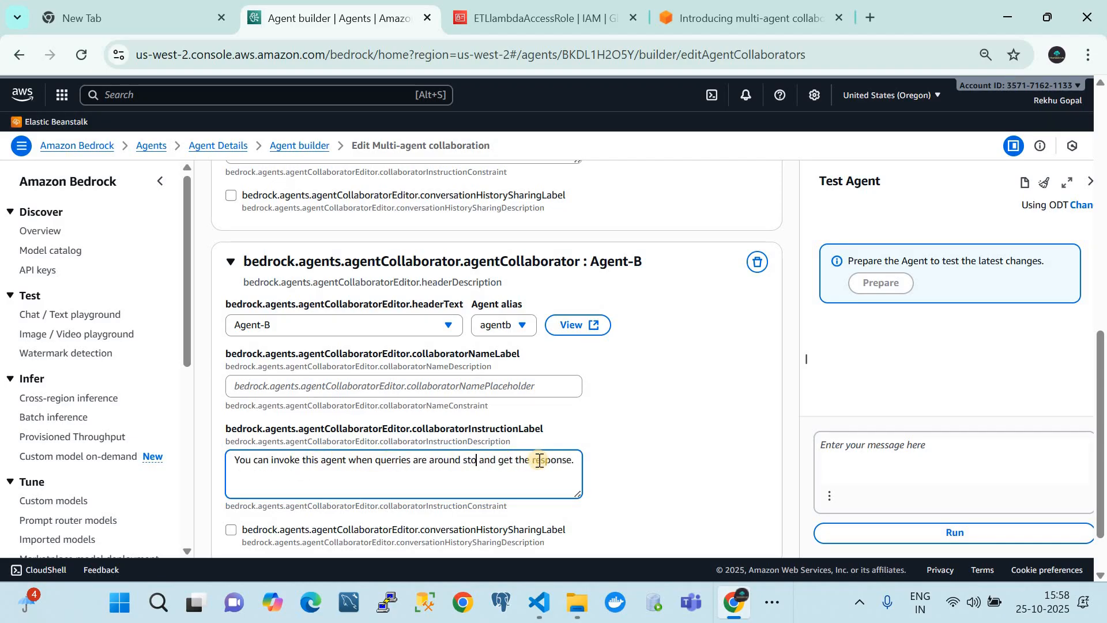
pyautogui.write('ck mar')
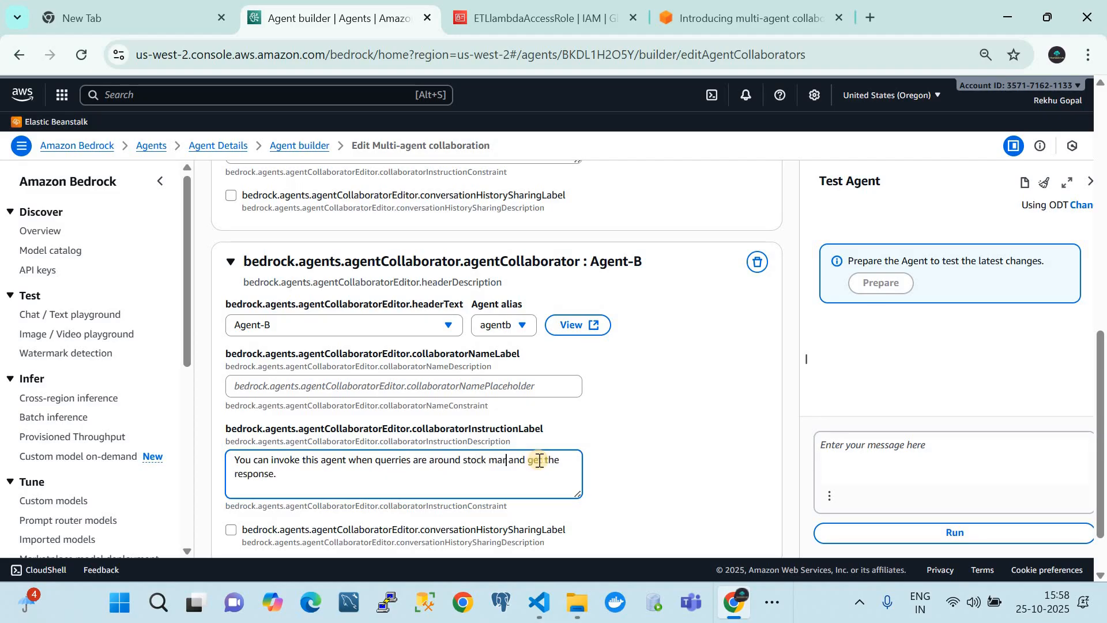
pyautogui.write('ket')
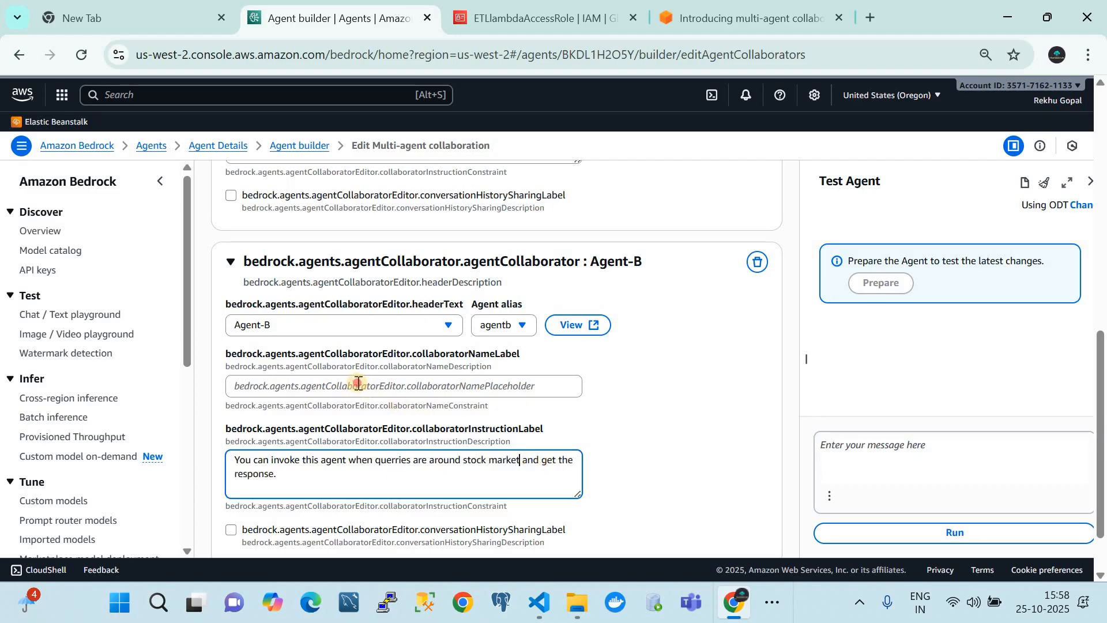
# Set the second collaborator's name to Agent-B
pyautogui.click(342, 389)
pyautogui.moveTo(417, 353); pyautogui.dragTo(516, 354)
pyautogui.click(346, 386)
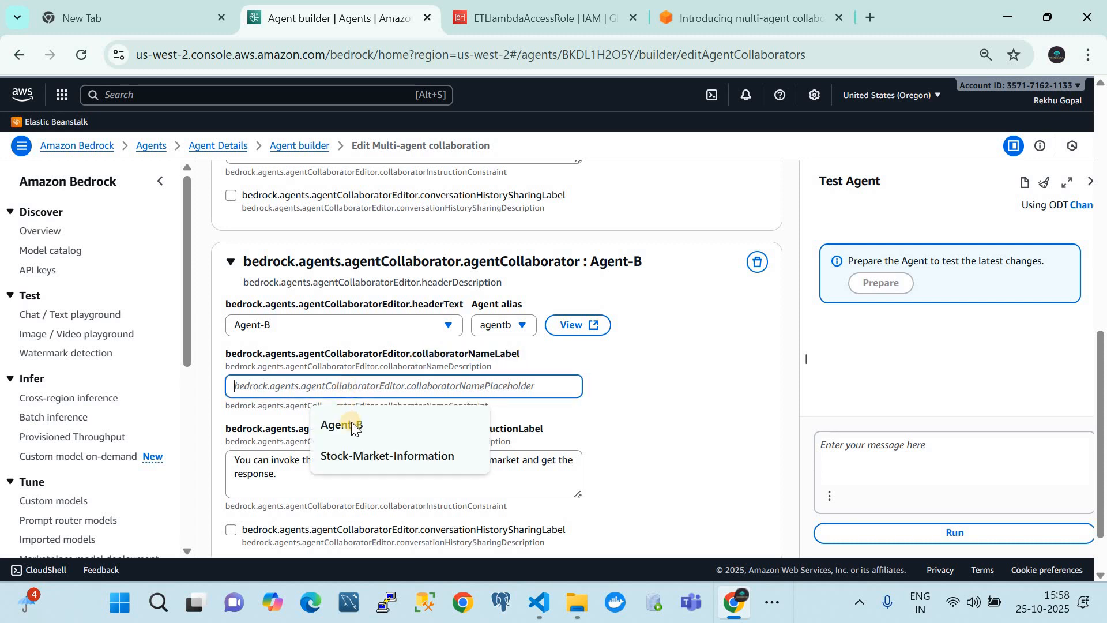
pyautogui.click(351, 424)
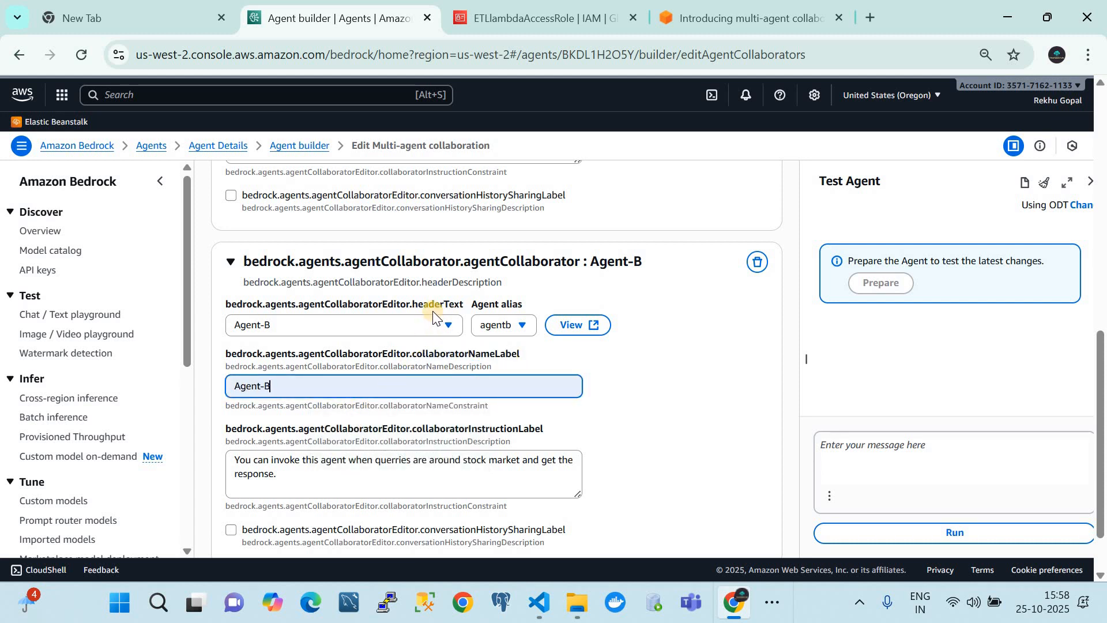
# Save the multi-agent collaboration settings with both collaborators, and save and prepare Master-Agent in the agent builder
pyautogui.scroll(-2, 425, 385)
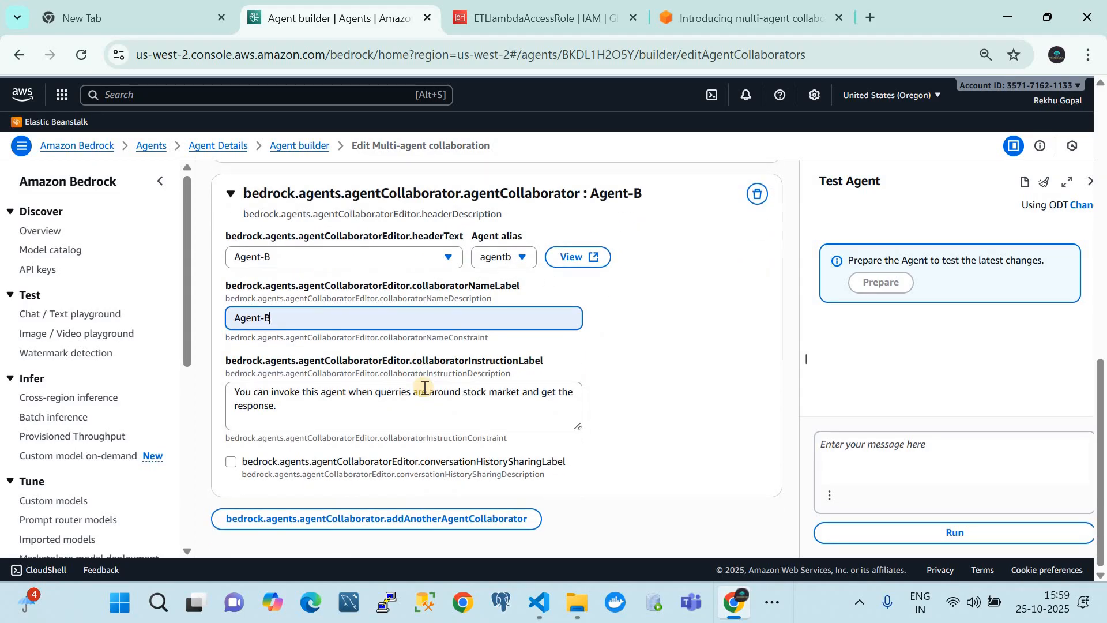
pyautogui.scroll(10, 423, 386)
pyautogui.scroll(-5, 423, 387)
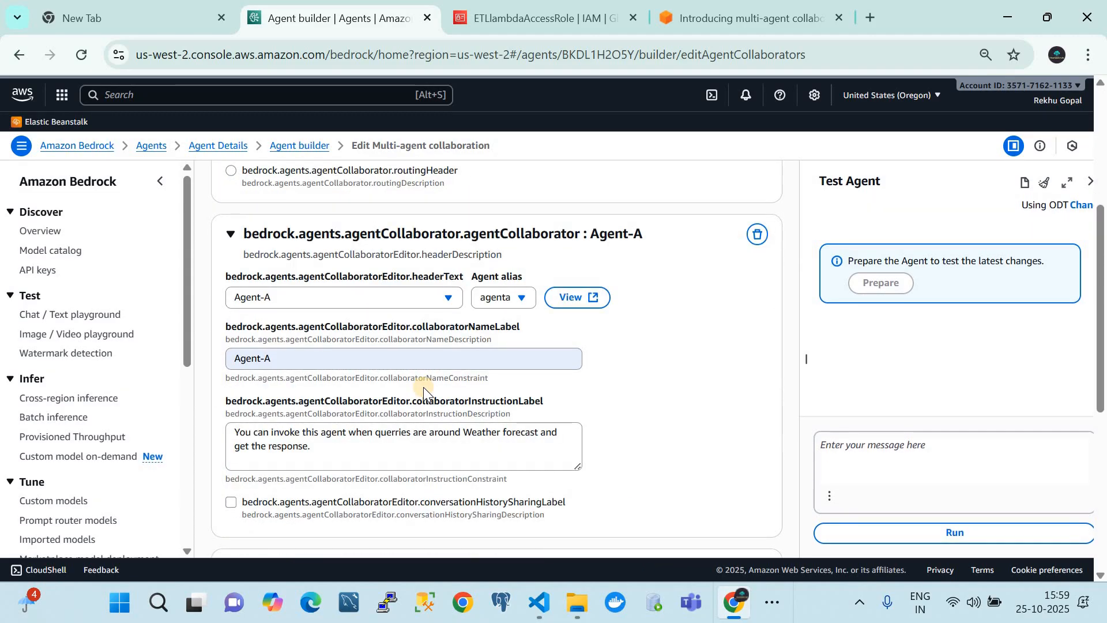
pyautogui.scroll(-1, 423, 386)
pyautogui.scroll(6, 424, 387)
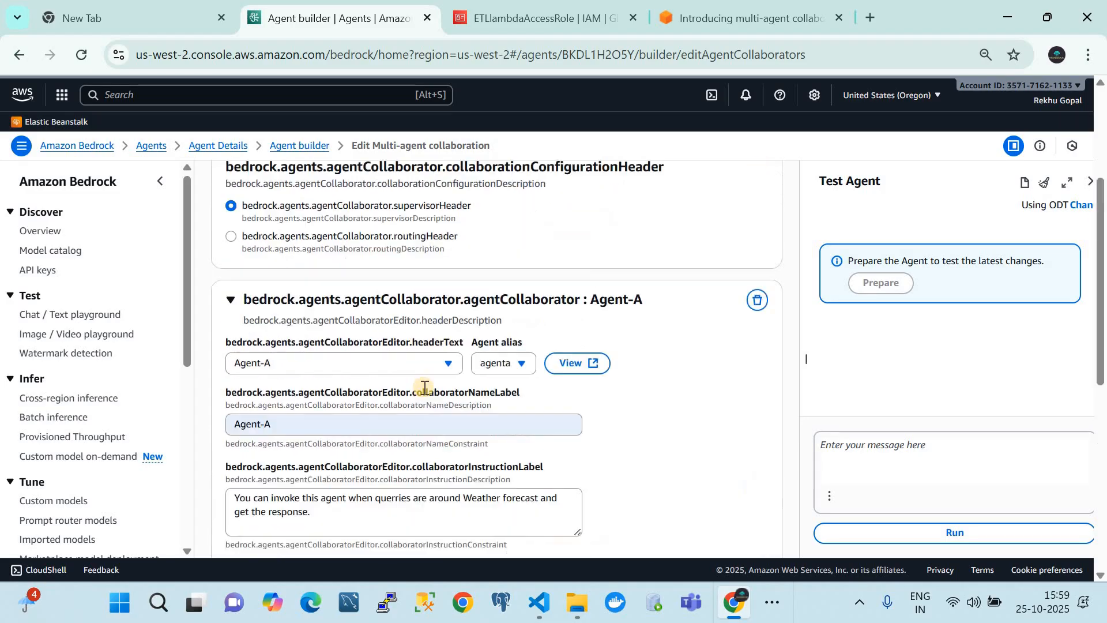
pyautogui.click(451, 229)
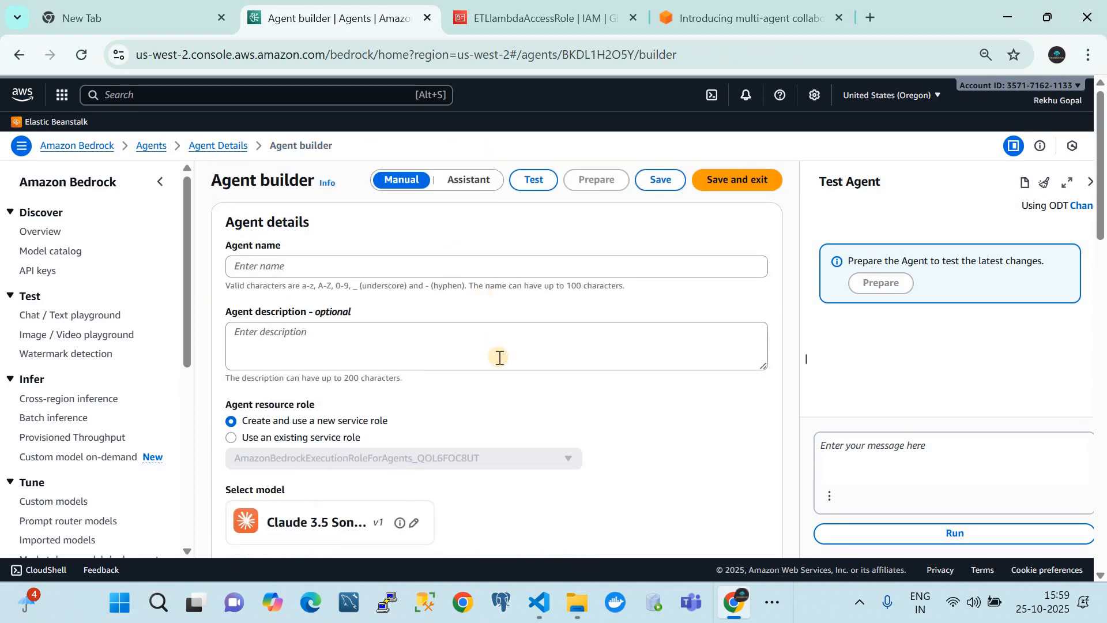
pyautogui.click(663, 181)
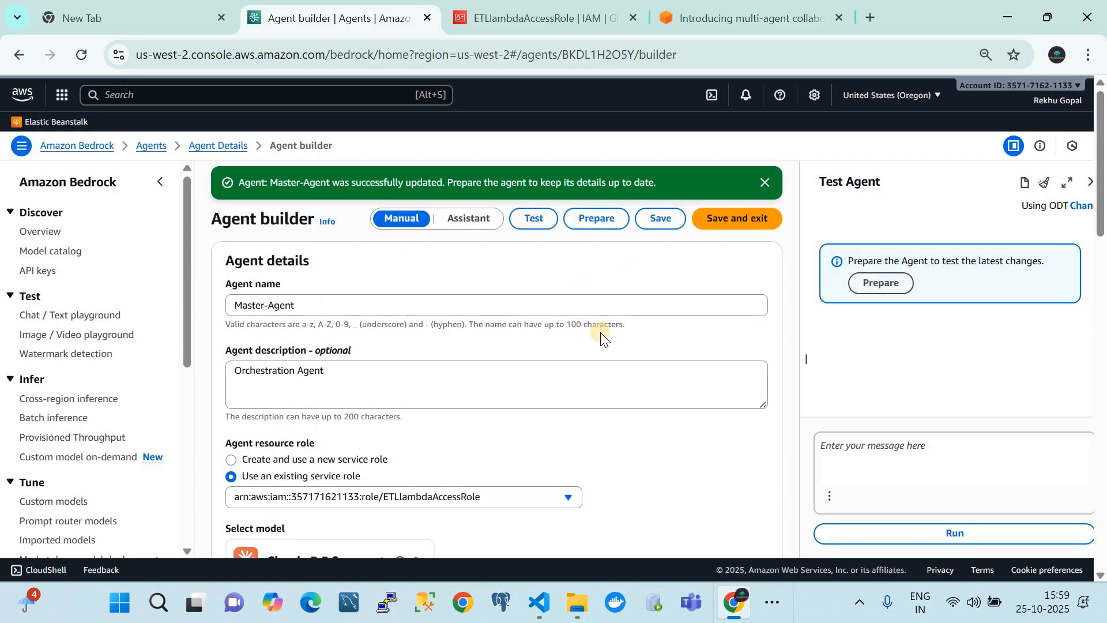
pyautogui.click(604, 218)
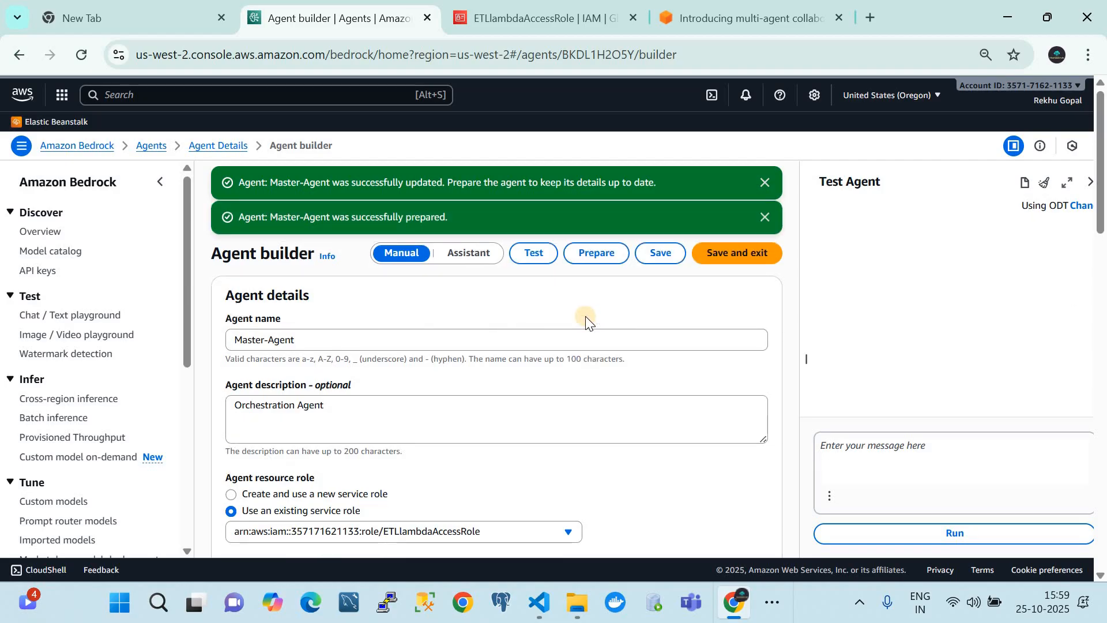
# Return to the list of agents and open the details page of Master-Agent
pyautogui.click(151, 145)
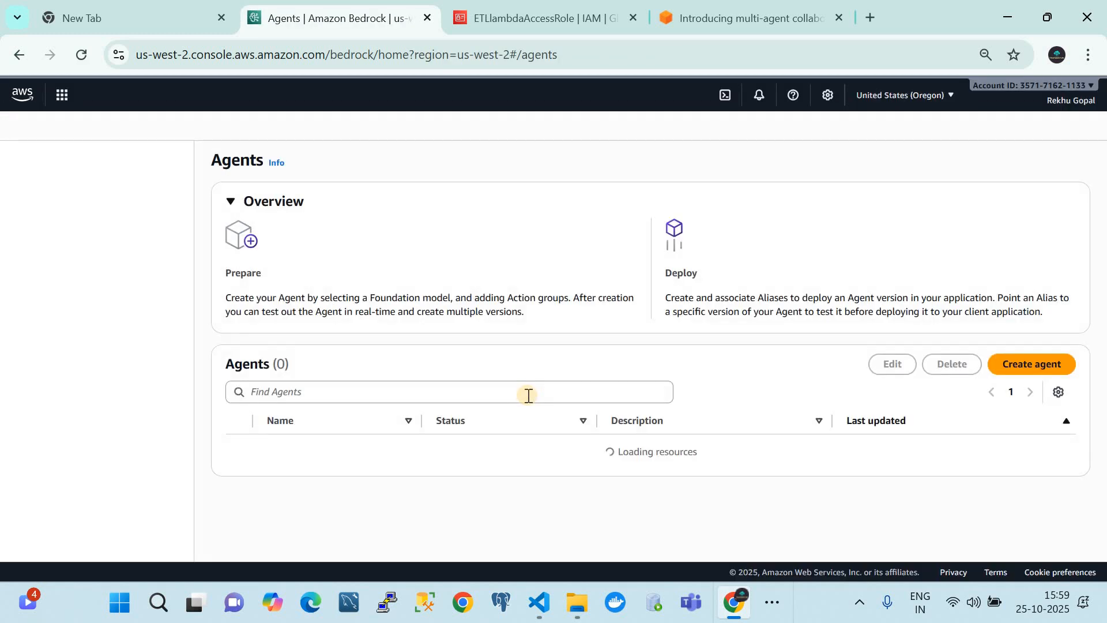
pyautogui.scroll(-2, 528, 395)
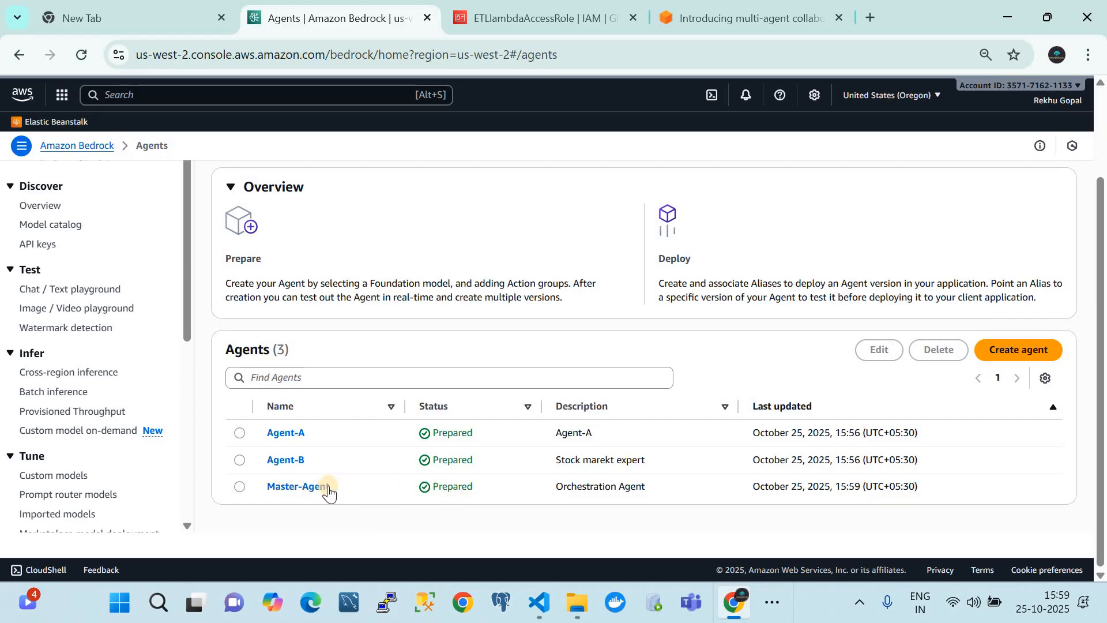
pyautogui.click(301, 487)
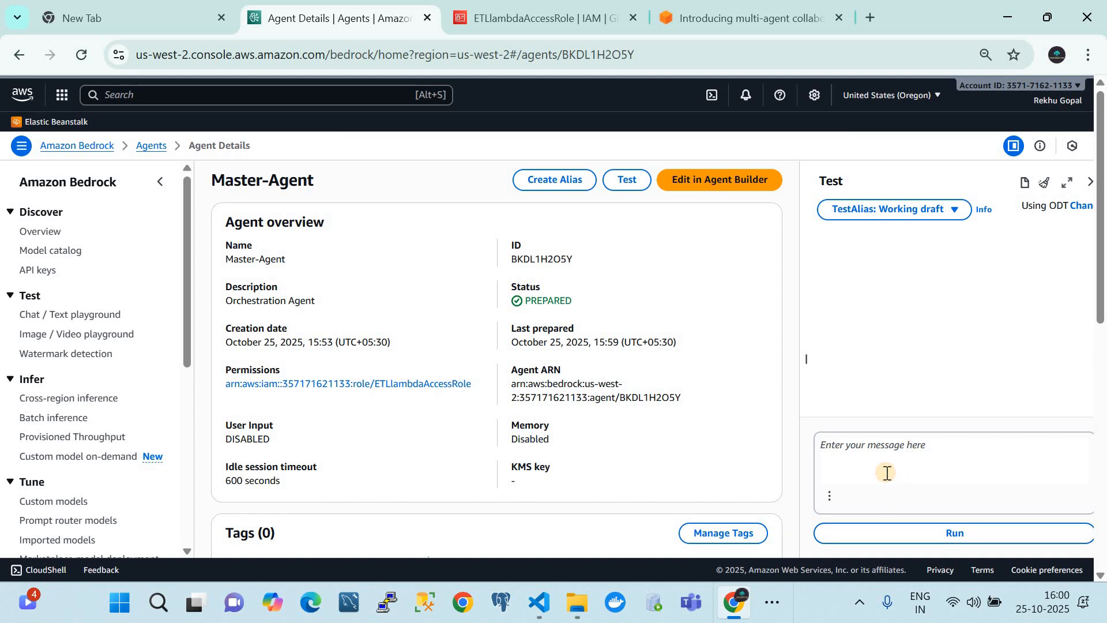
# Test Master-Agent's working draft with the question "what is weather forecast of paris city today."
pyautogui.write('what is weather forec')
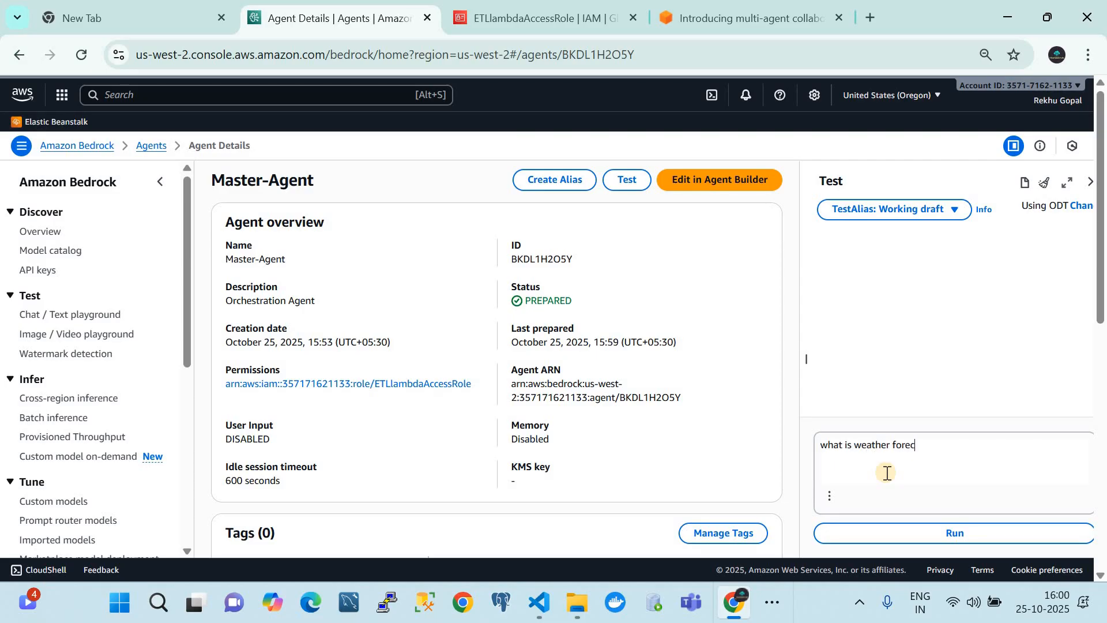
pyautogui.write('st')
pyautogui.press('BackSpace')
pyautogui.press('BackSpace')
pyautogui.write('ast of parios')
pyautogui.press('BackSpace')
pyautogui.press('BackSpace')
pyautogui.write('s city today')
pyautogui.press('Return')
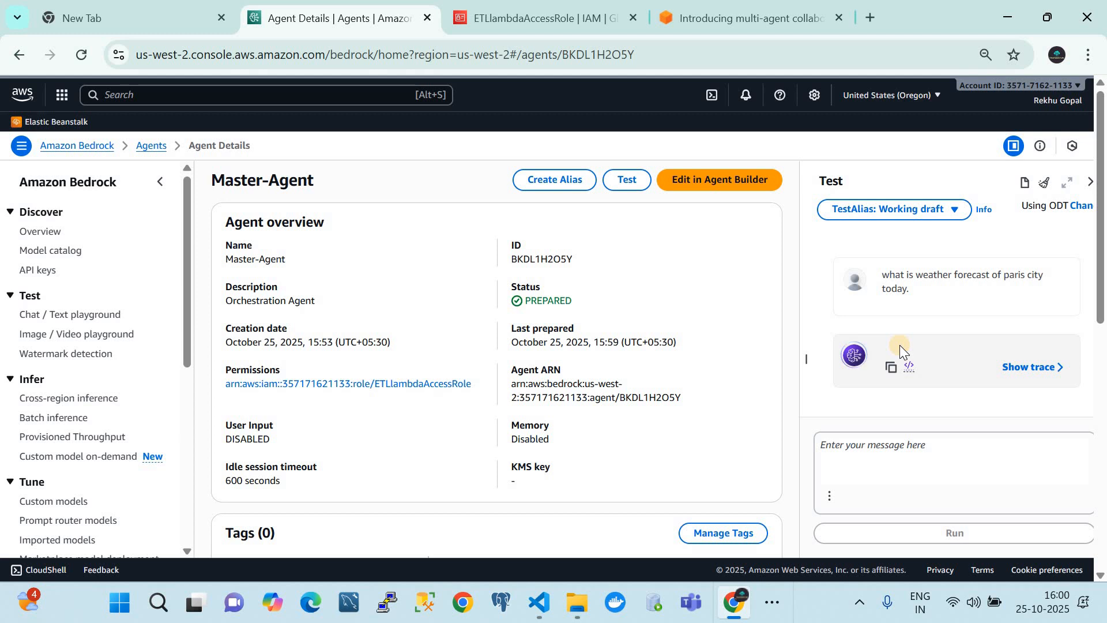
# Read the response to the Paris weather question and show its trace to examine the multi-agent collaboration timeline
pyautogui.scroll(-3, 899, 345)
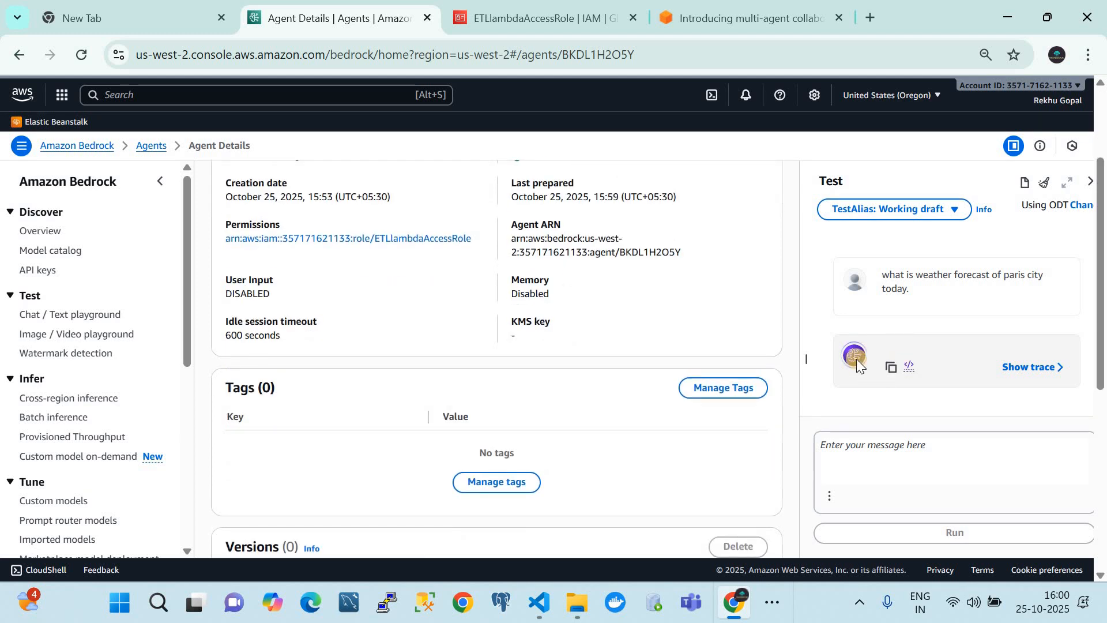
pyautogui.scroll(3, 935, 332)
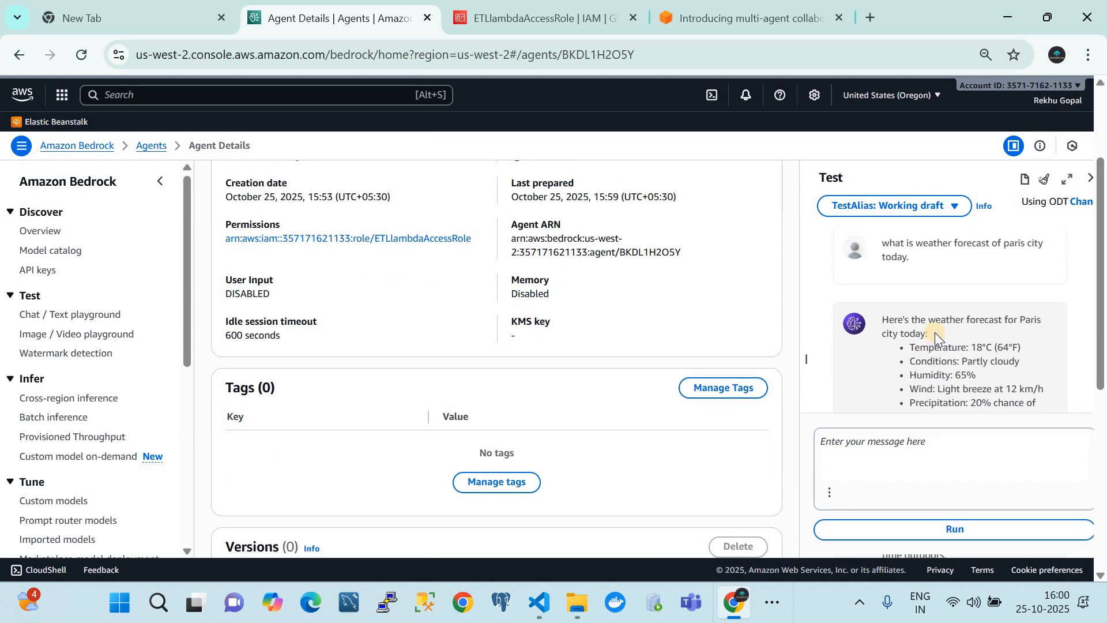
pyautogui.scroll(-5, 935, 332)
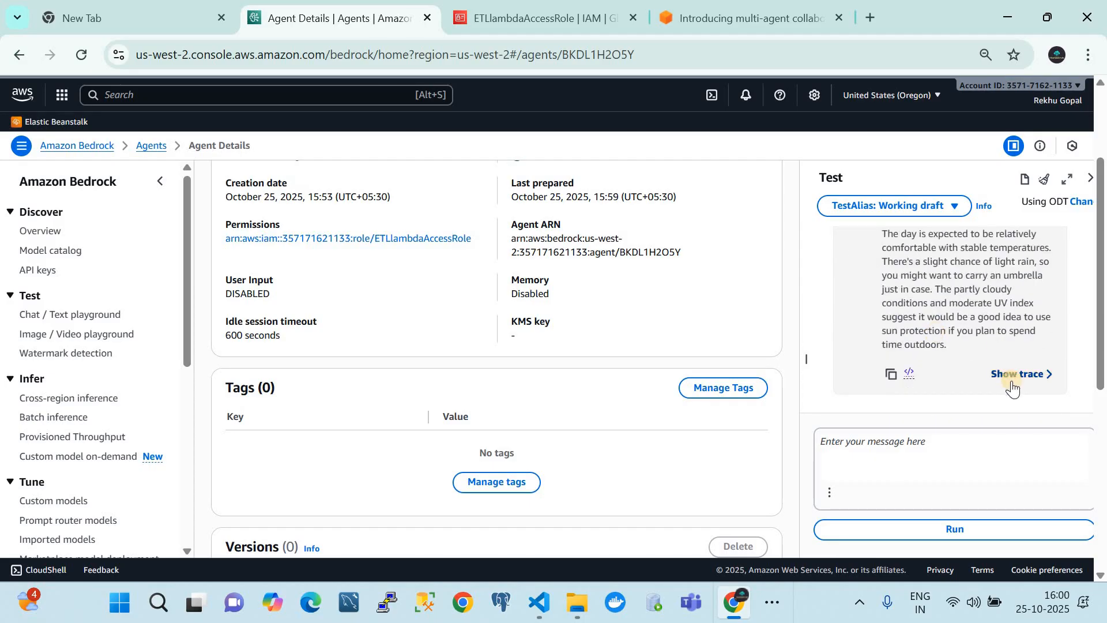
pyautogui.click(1012, 374)
pyautogui.scroll(-5, 1010, 378)
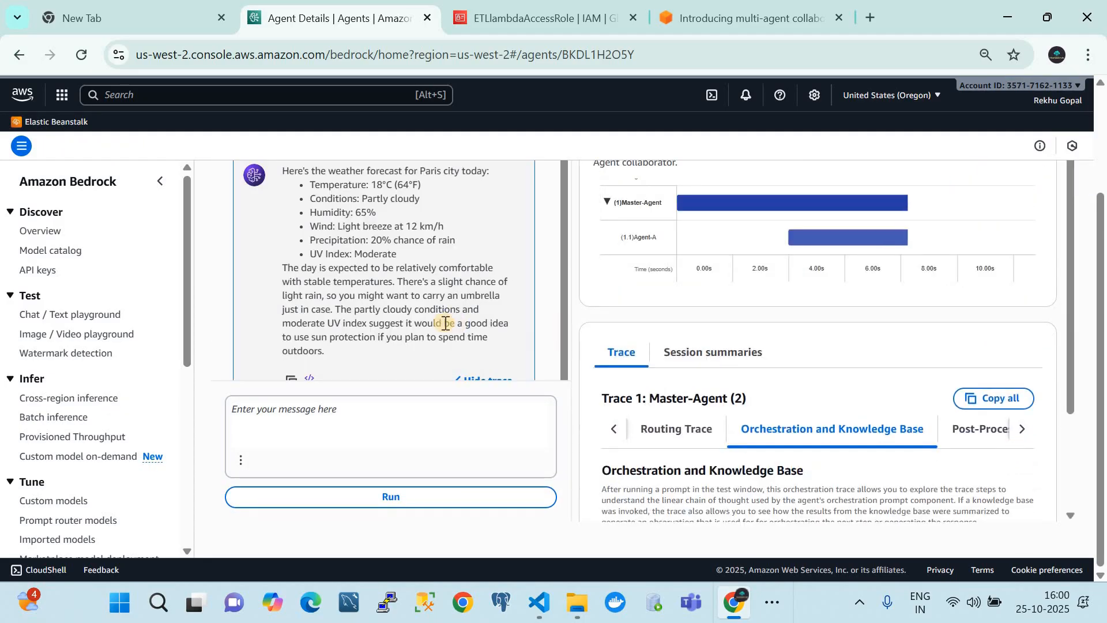
pyautogui.scroll(3, 445, 322)
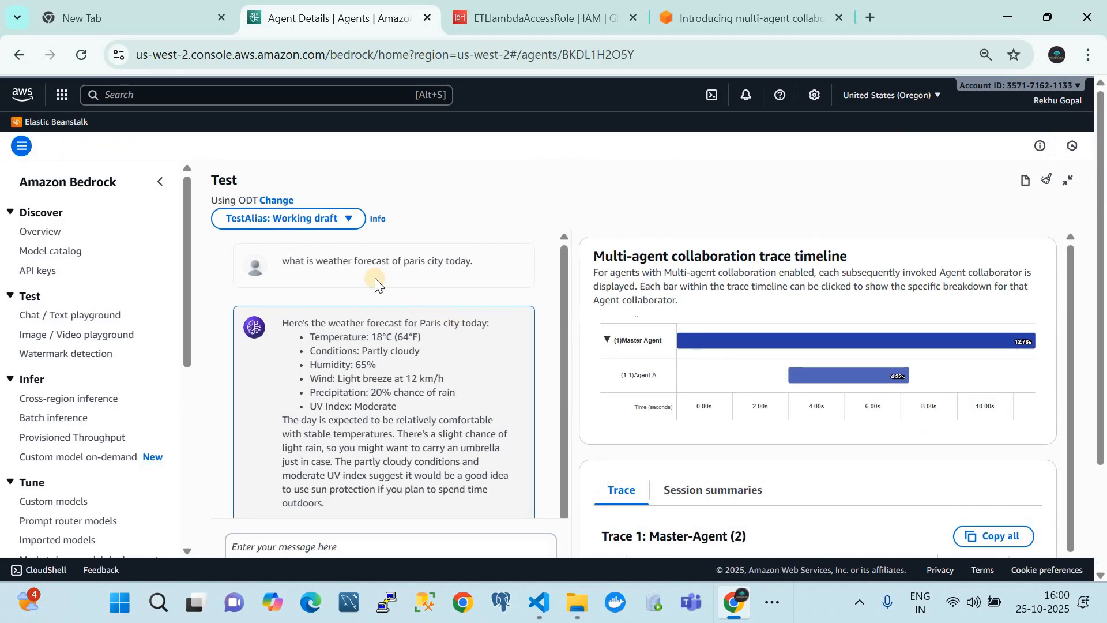
pyautogui.scroll(-2, 383, 357)
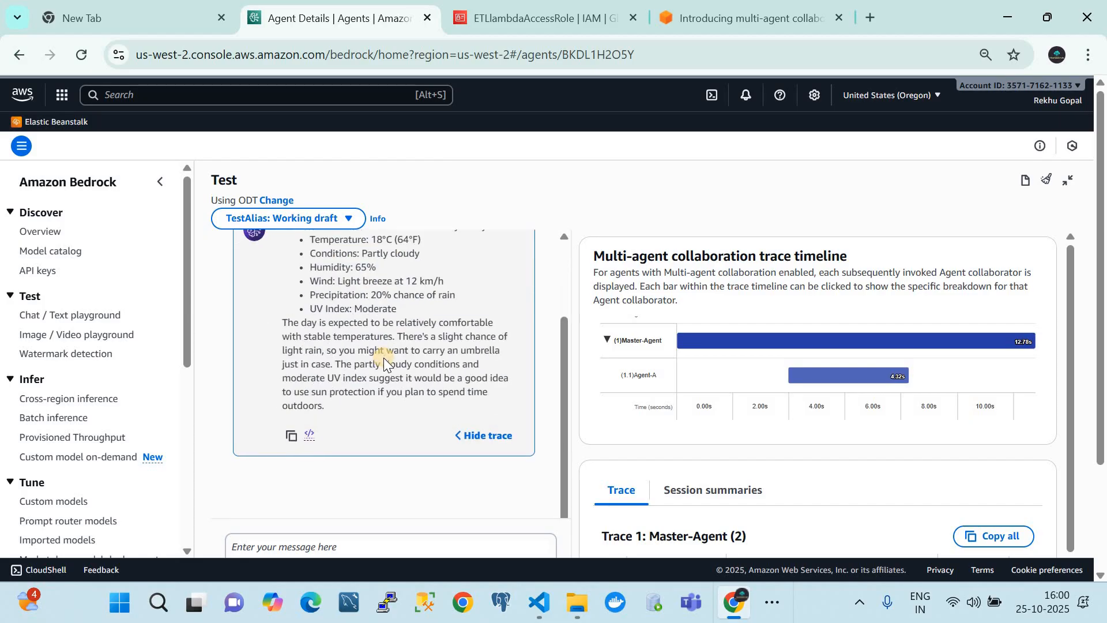
pyautogui.scroll(2, 437, 397)
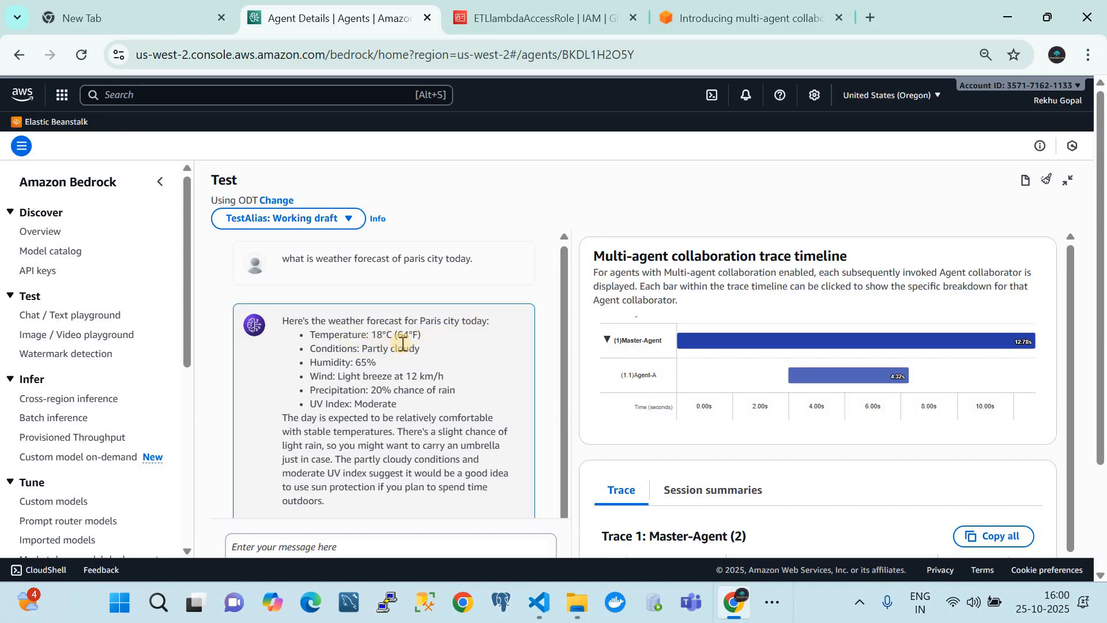
pyautogui.scroll(-1, 391, 379)
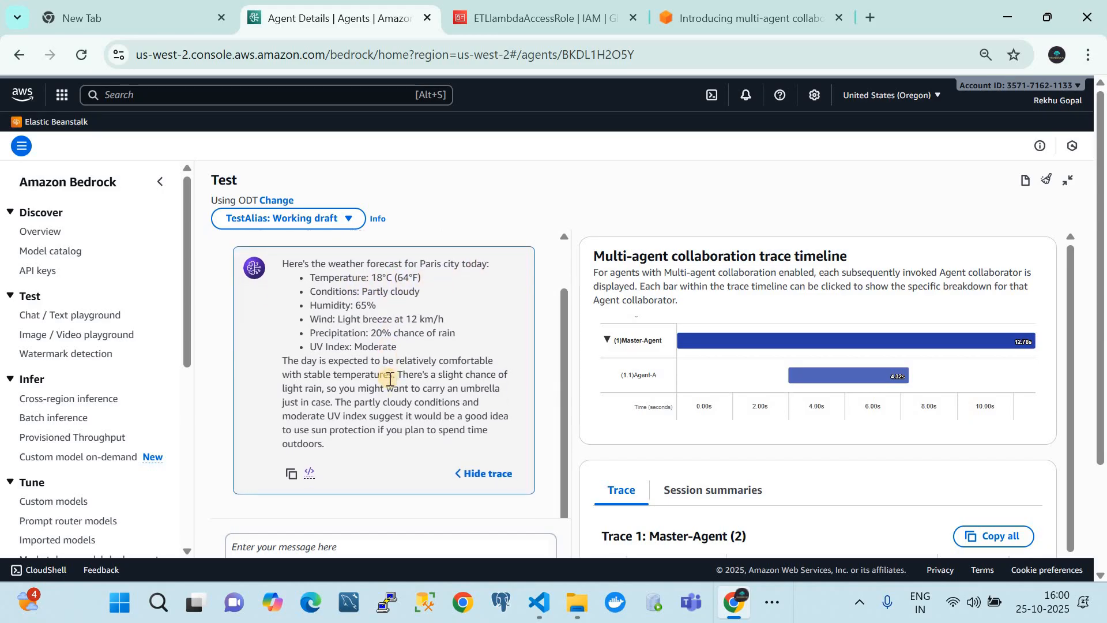
pyautogui.scroll(-1, 391, 379)
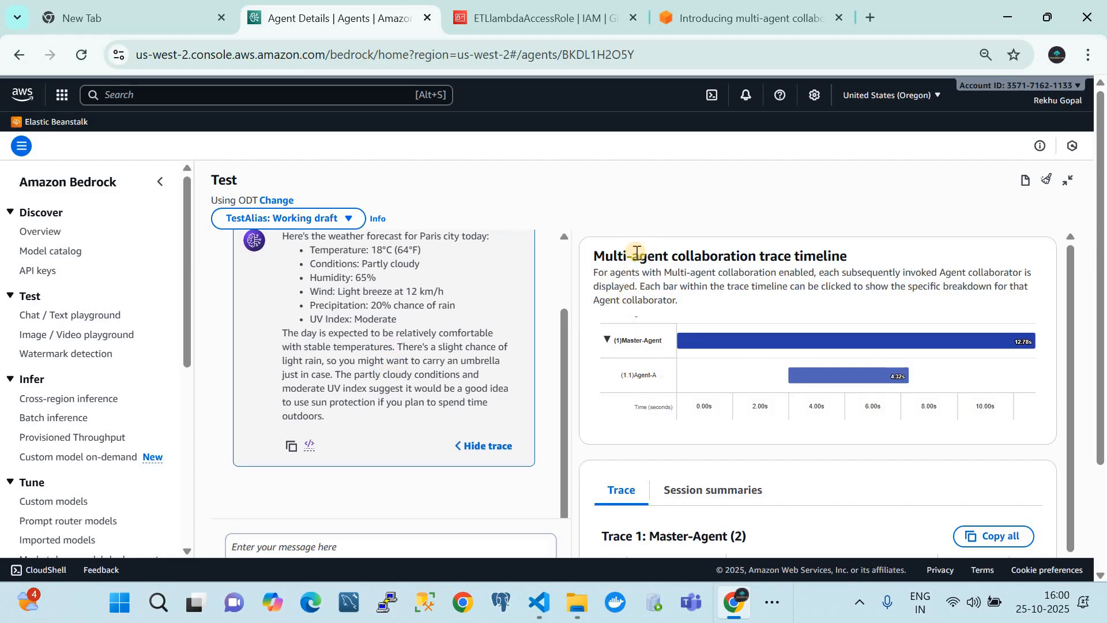
pyautogui.scroll(-1, 747, 275)
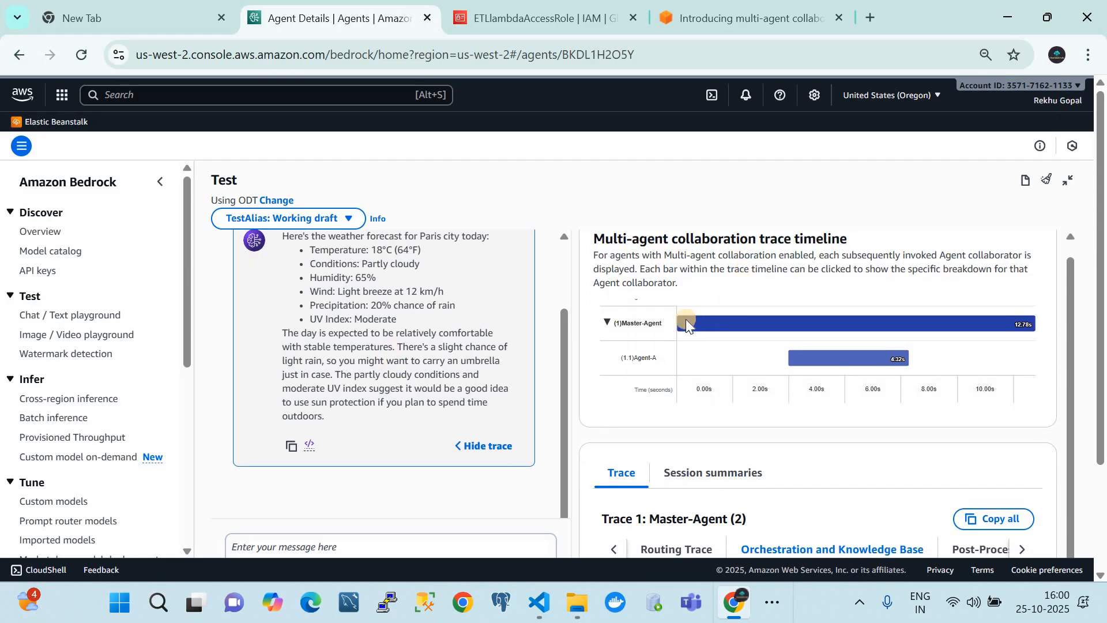
pyautogui.moveTo(678, 322)
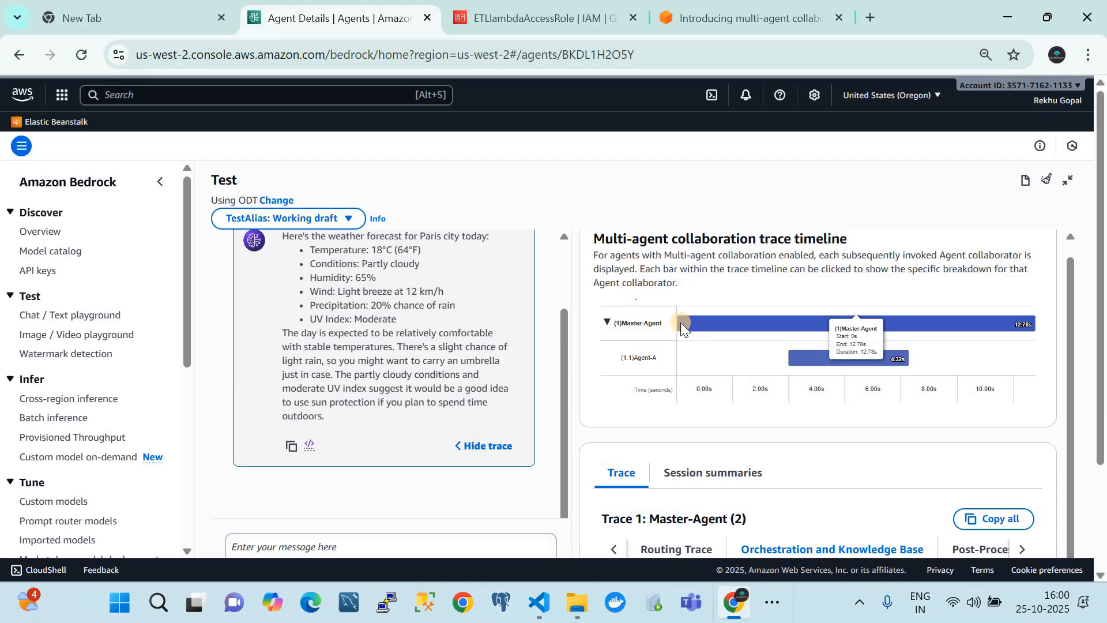
# Examine the collaboration timeline for the Paris weather response, along with its routing, orchestration and post-processing traces
pyautogui.moveTo(808, 365)
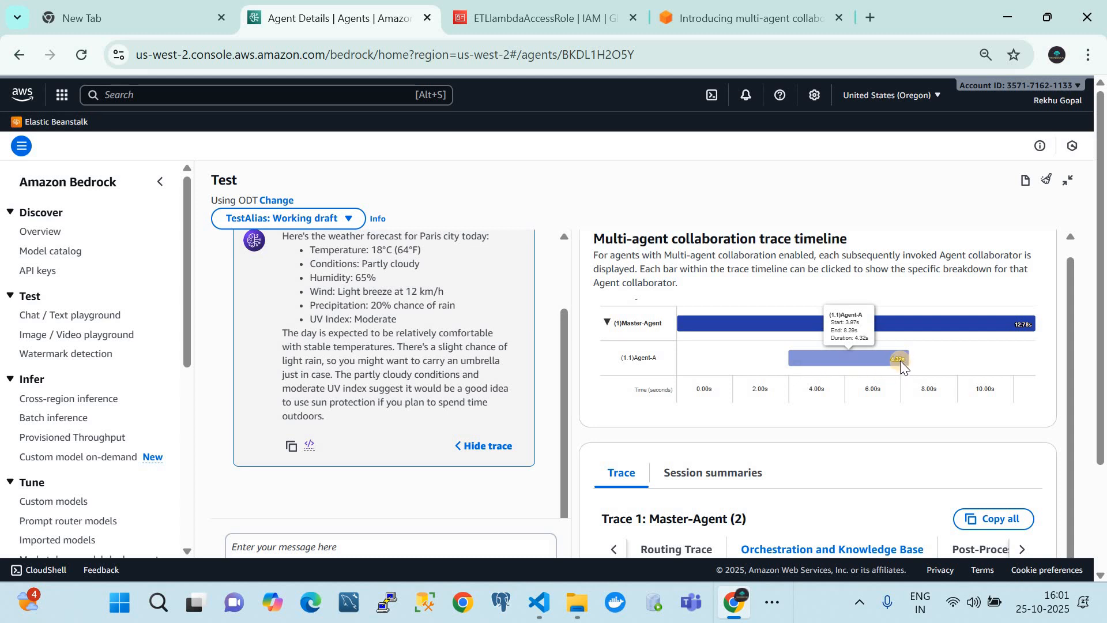
pyautogui.scroll(-3, 900, 346)
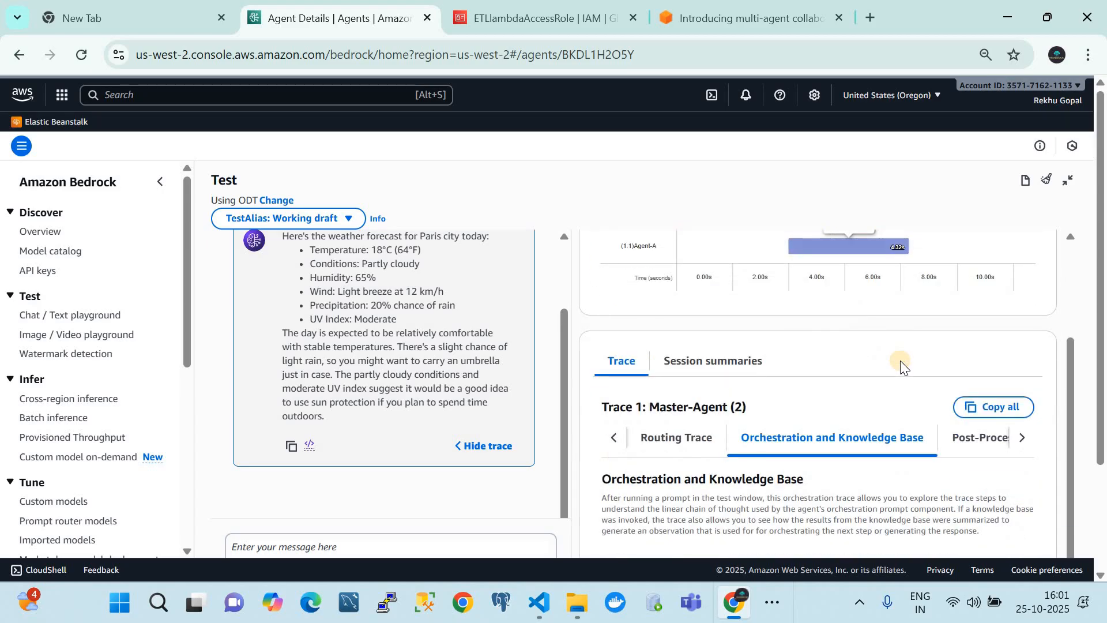
pyautogui.scroll(4, 833, 354)
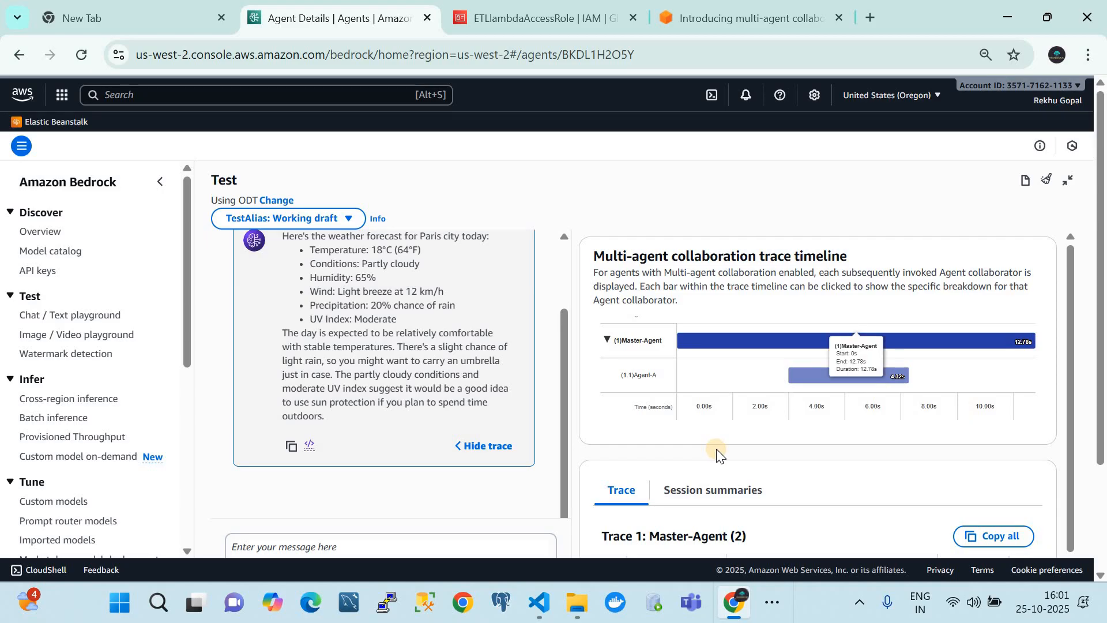
pyautogui.scroll(-2, 717, 453)
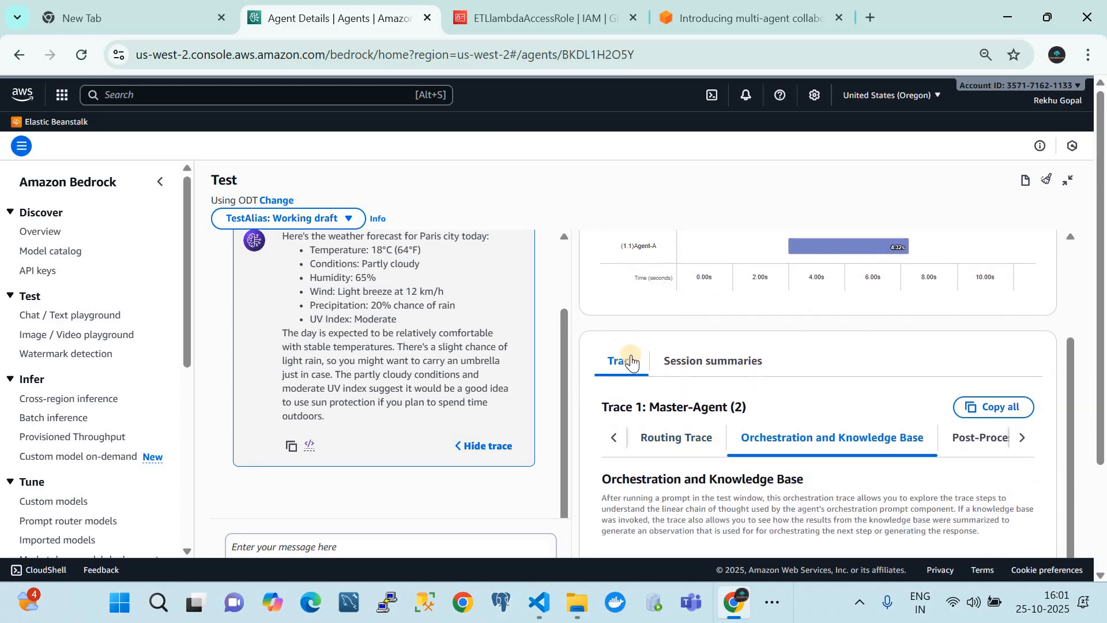
pyautogui.click(655, 442)
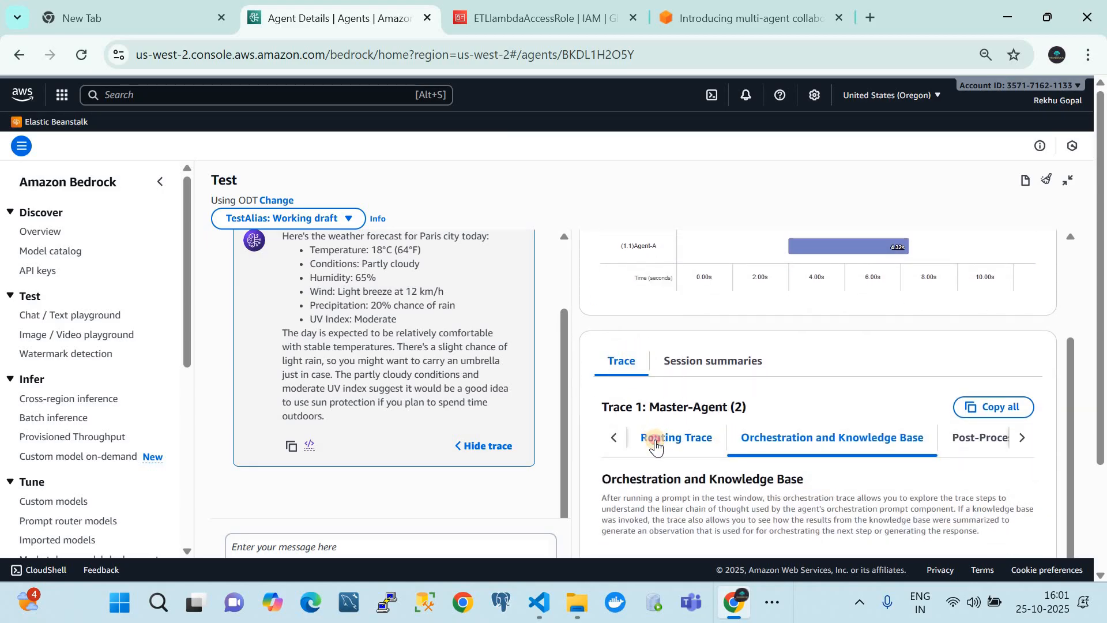
pyautogui.scroll(2, 654, 443)
pyautogui.scroll(-2, 773, 473)
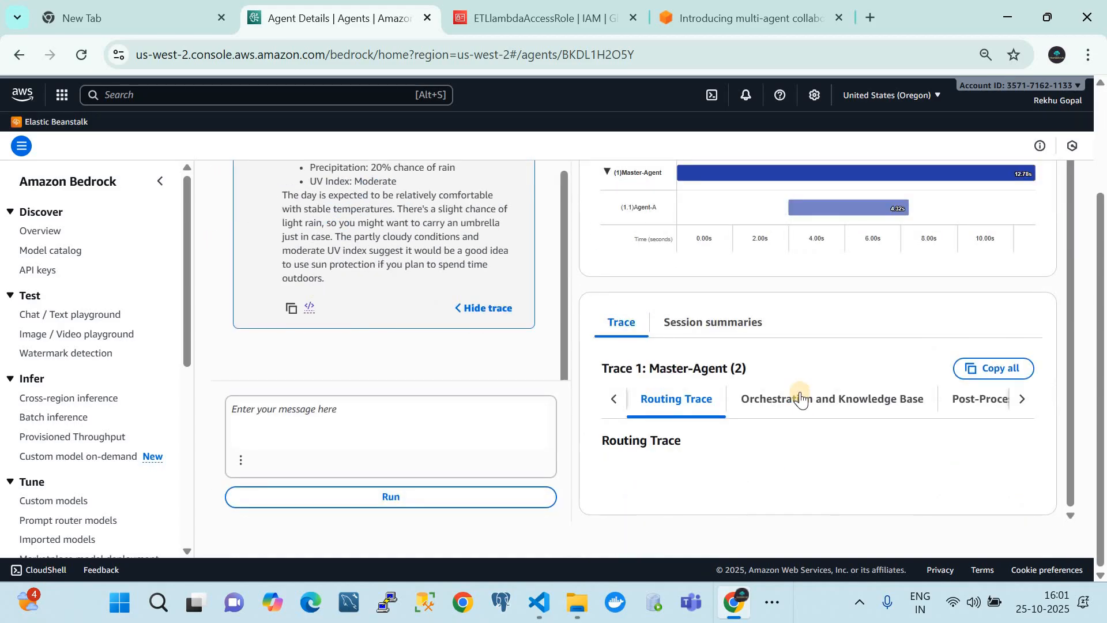
pyautogui.click(793, 402)
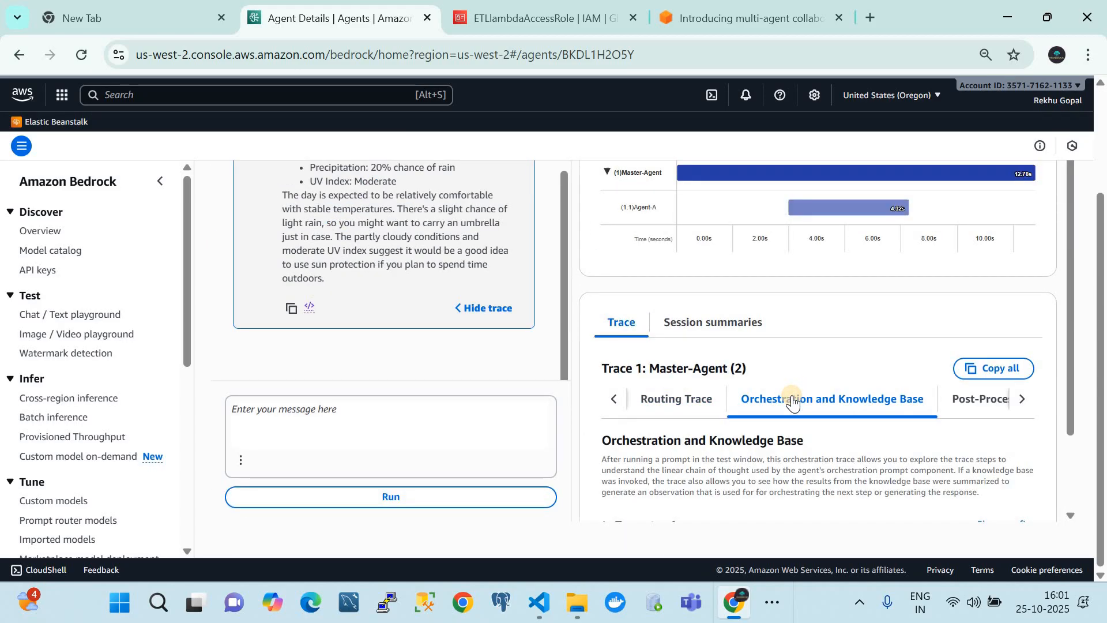
pyautogui.click(978, 401)
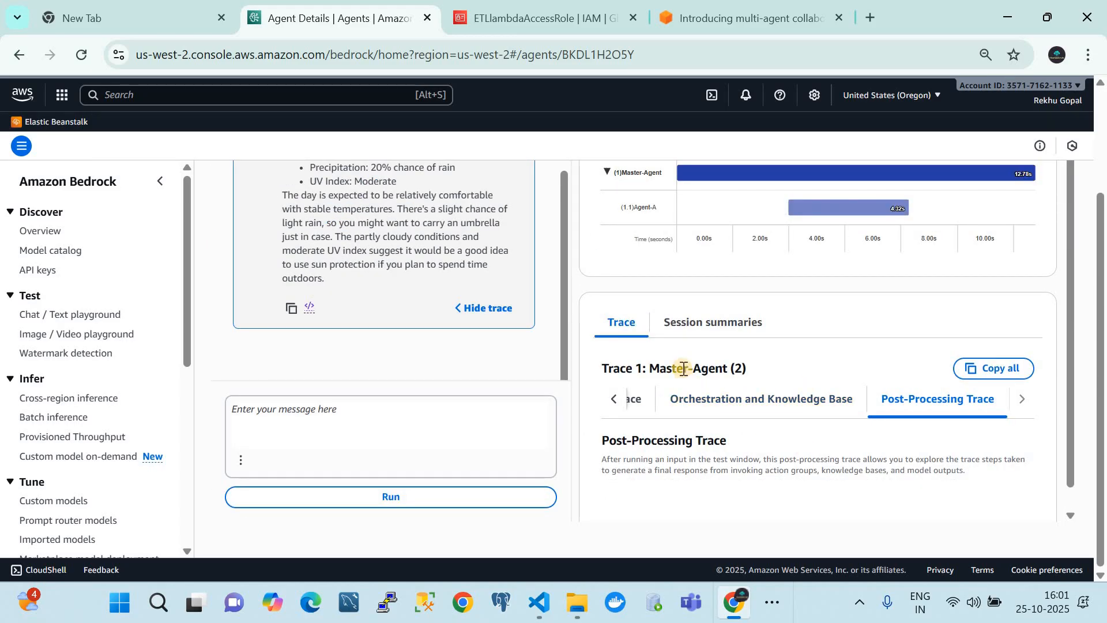
# View the session summaries of the Paris weather test and look back over the collaboration timeline
pyautogui.click(680, 321)
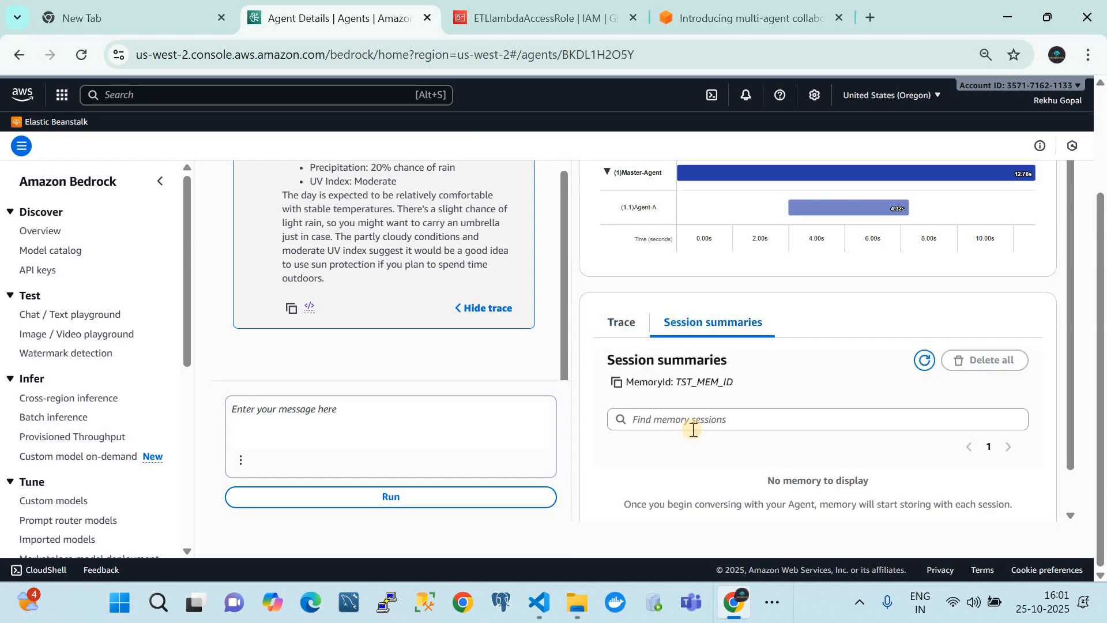
pyautogui.scroll(-1, 694, 430)
pyautogui.scroll(1, 693, 430)
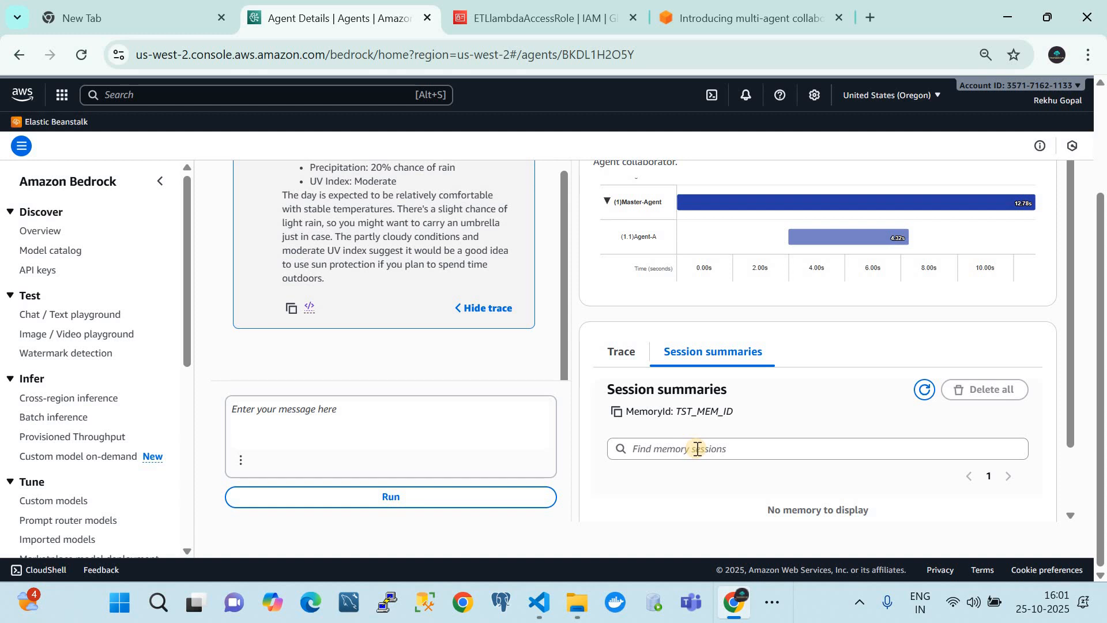
pyautogui.scroll(3, 693, 323)
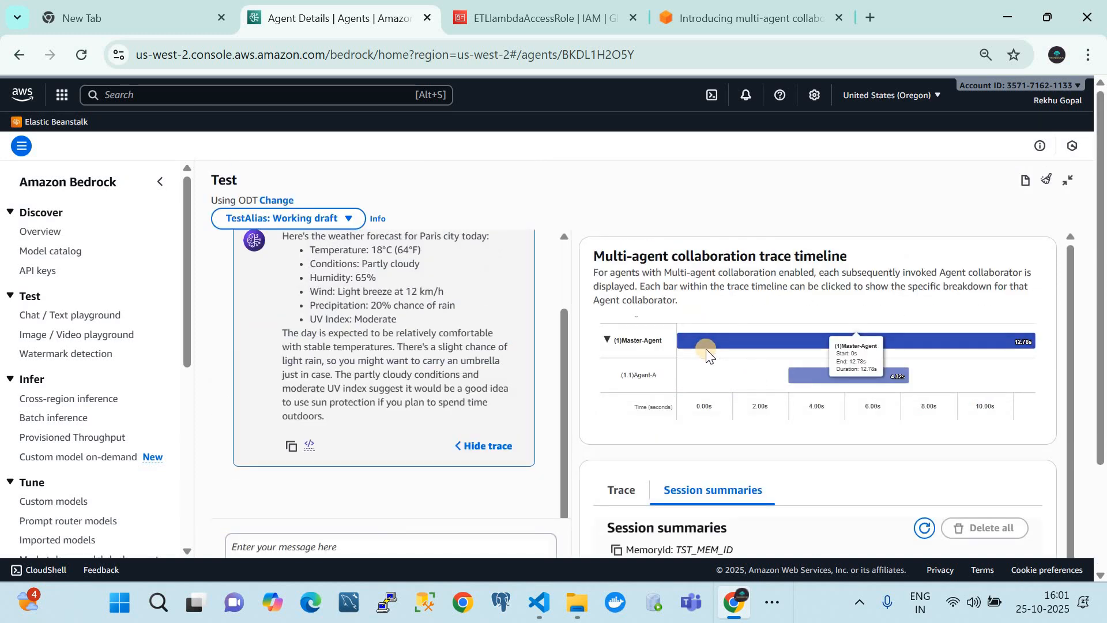
# Leave the trace view for the list of agents and open Master-Agent's details page
pyautogui.scroll(-3, 90, 530)
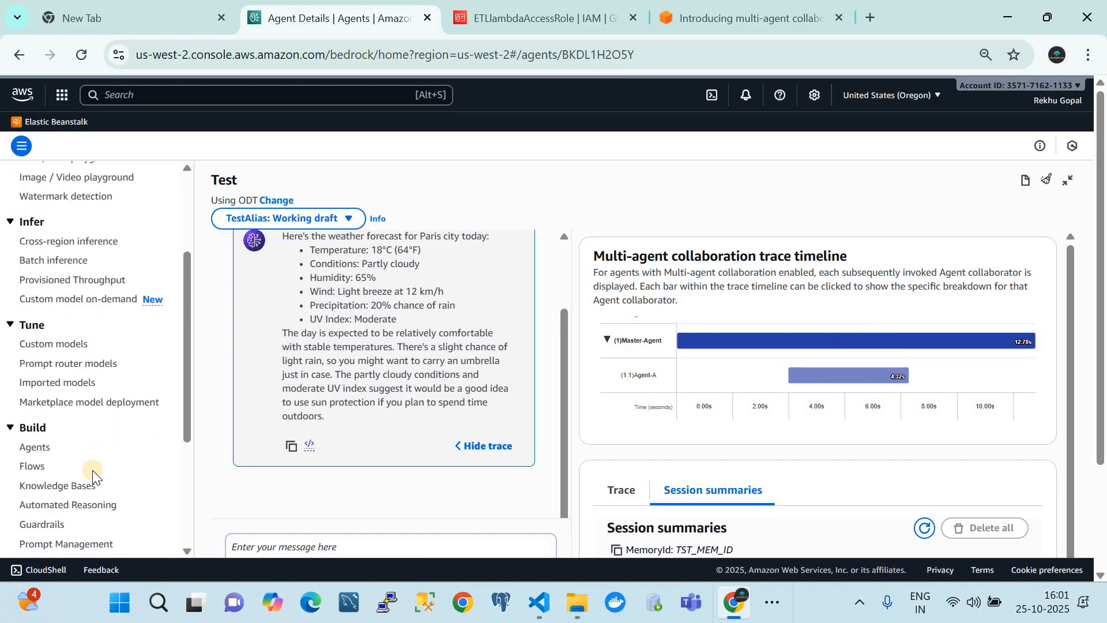
pyautogui.click(36, 441)
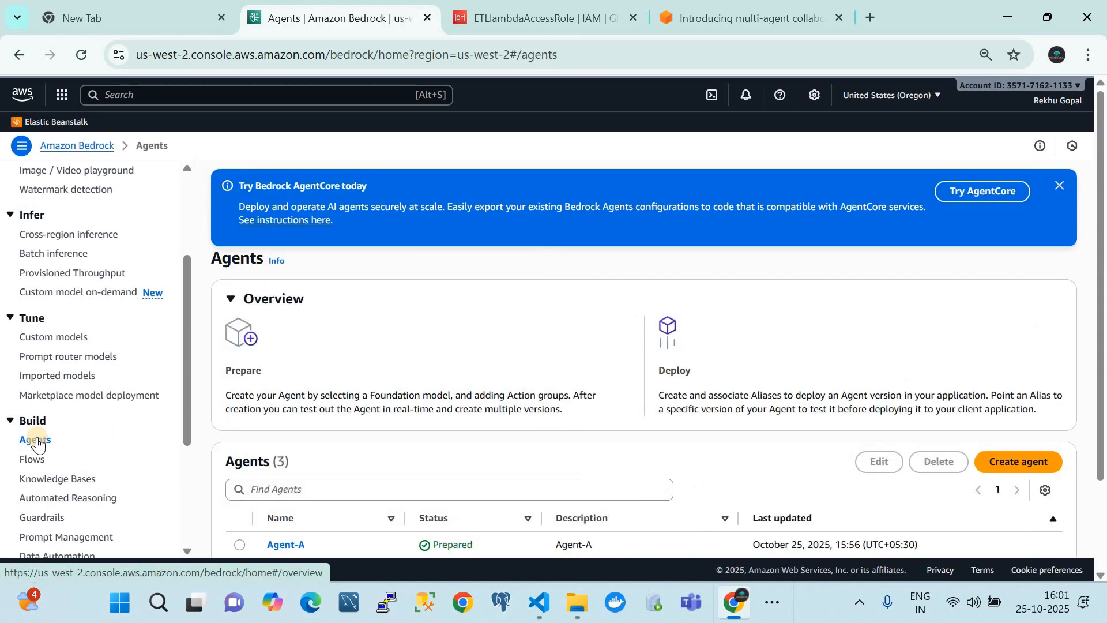
pyautogui.scroll(-2, 576, 388)
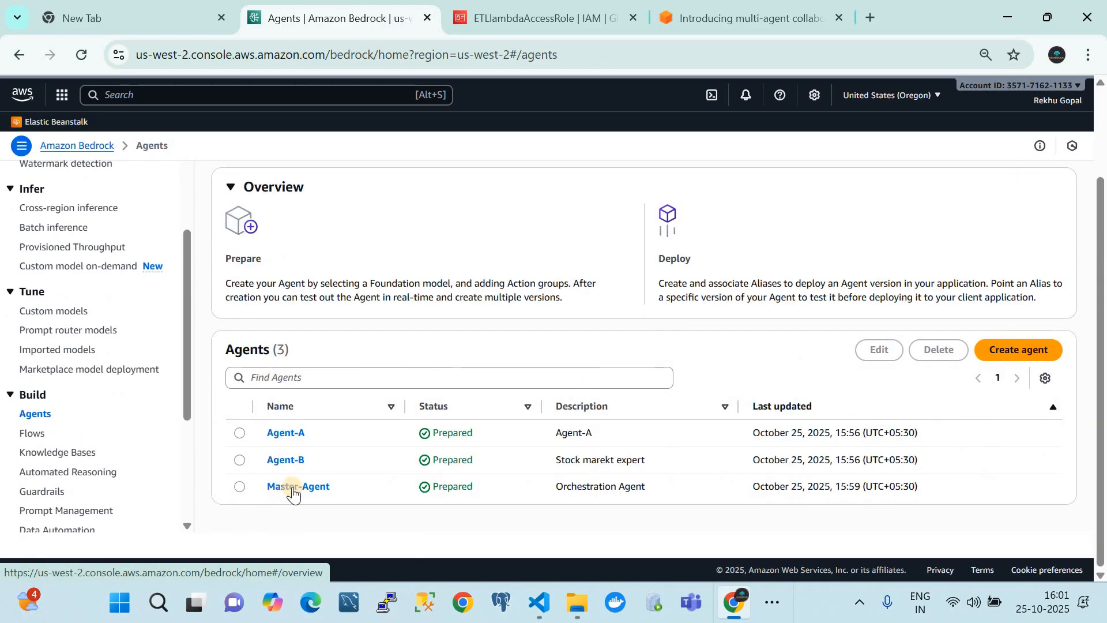
pyautogui.click(293, 486)
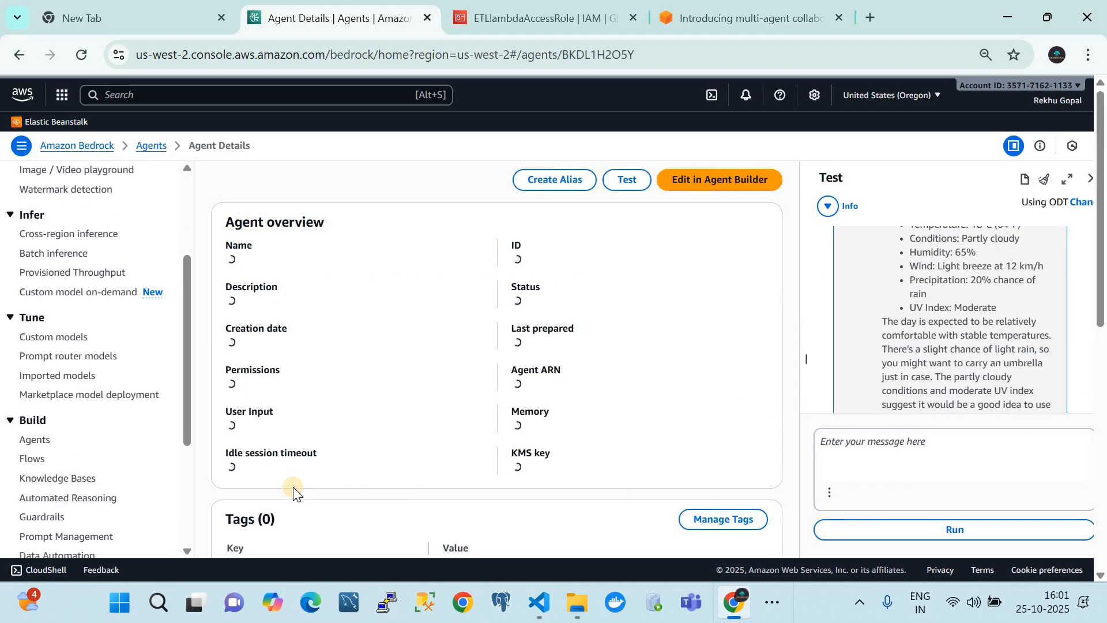
# Test Master-Agent's working draft with the question "What is stock price of telsa today ?"
pyautogui.click(870, 443)
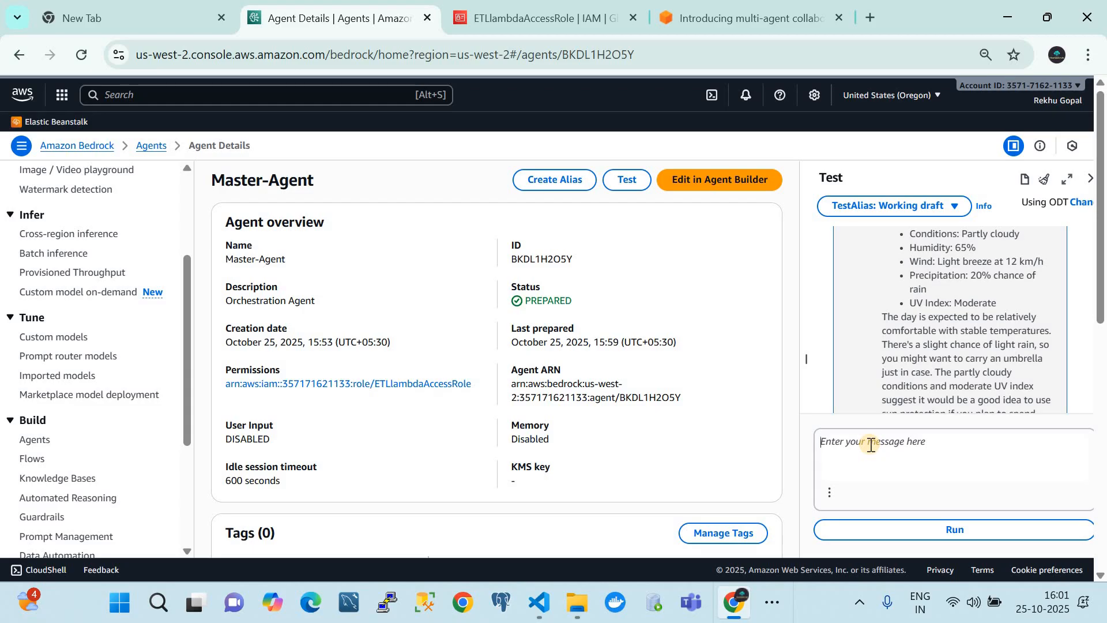
pyautogui.write('What is stock price of tesl')
pyautogui.press('BackSpace')
pyautogui.press('BackSpace')
pyautogui.write('lsa today ?')
pyautogui.press('Return')
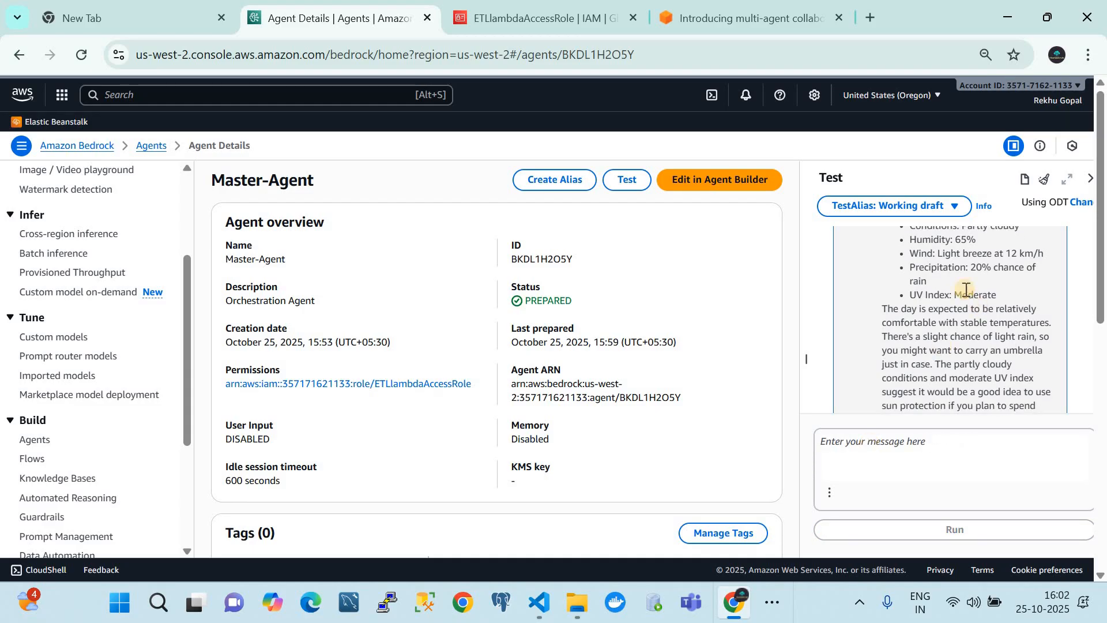
# Read the response to the stock price question and show its trace to examine which collaborator was invoked
pyautogui.scroll(-3, 952, 310)
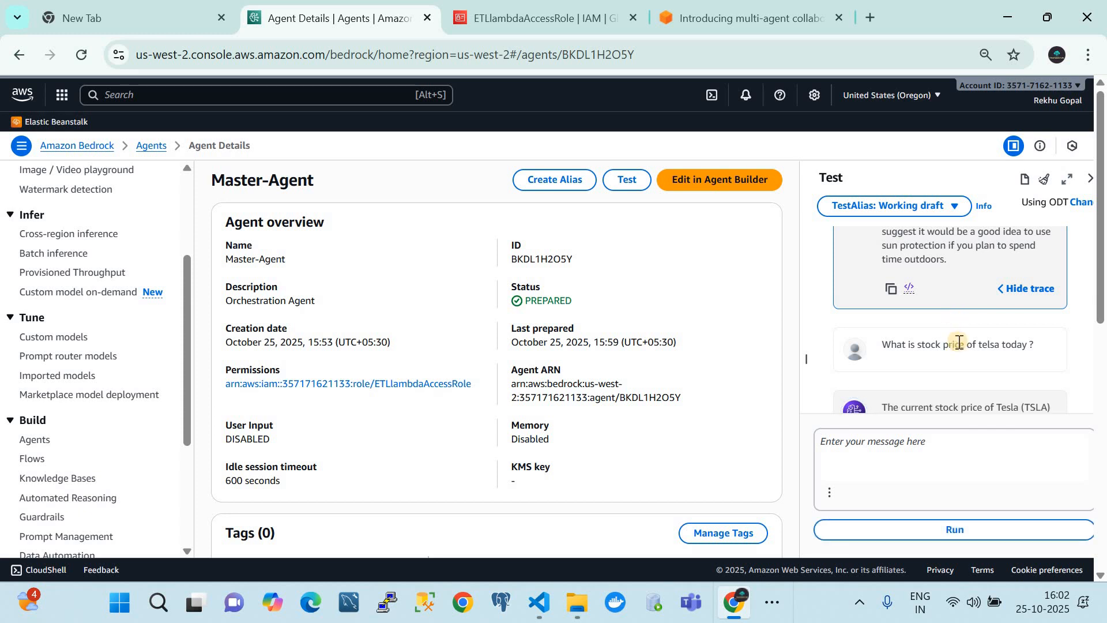
pyautogui.scroll(-1, 960, 344)
pyautogui.click(1009, 378)
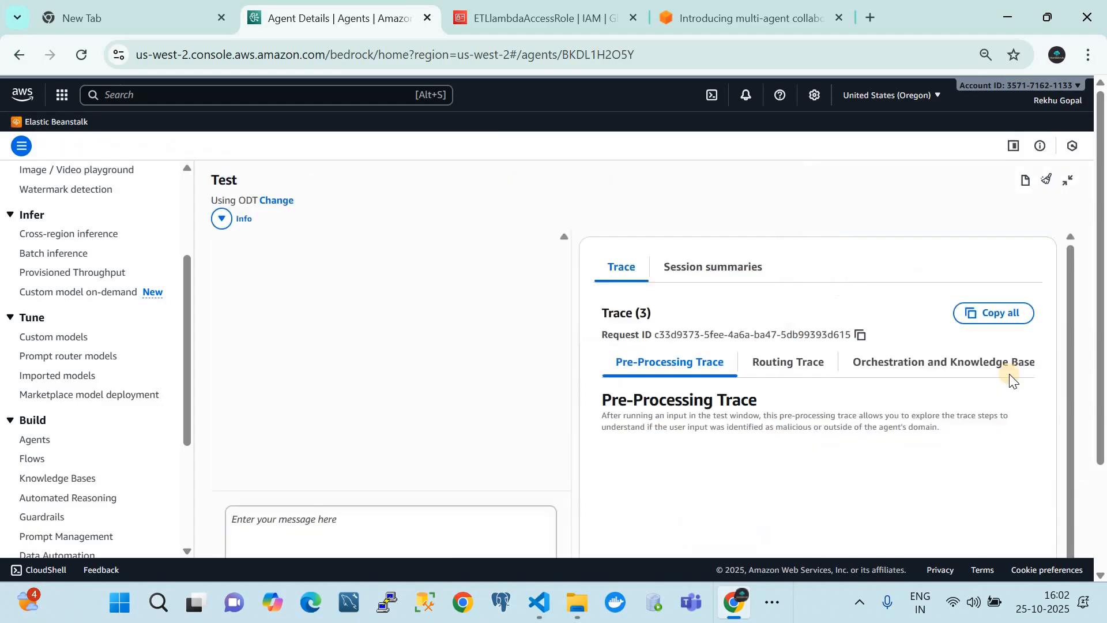
pyautogui.click(1009, 369)
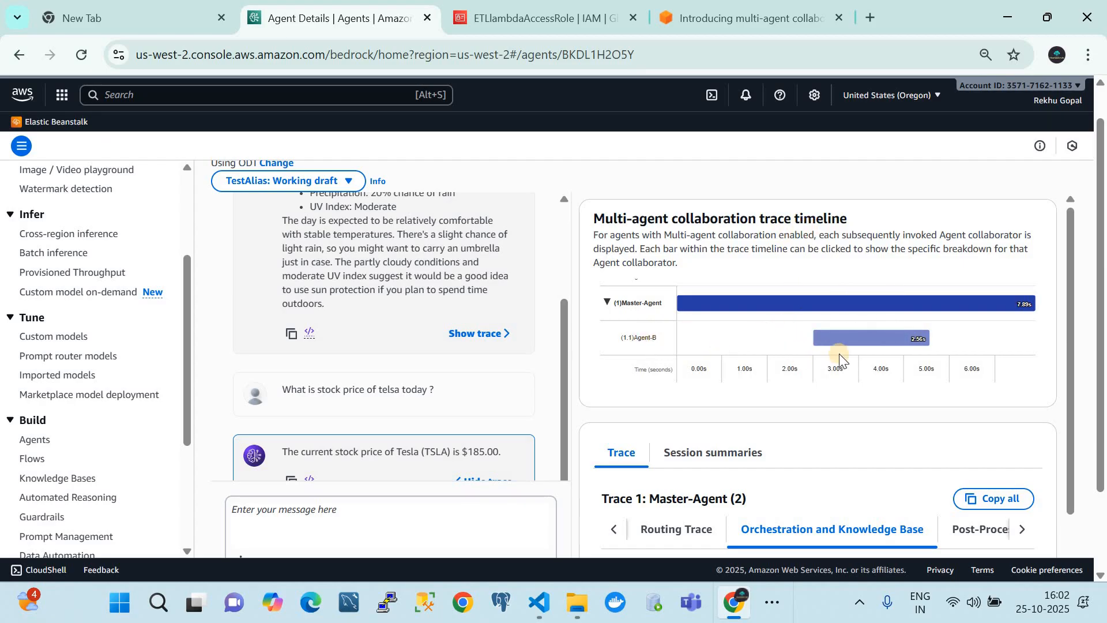
pyautogui.moveTo(885, 345)
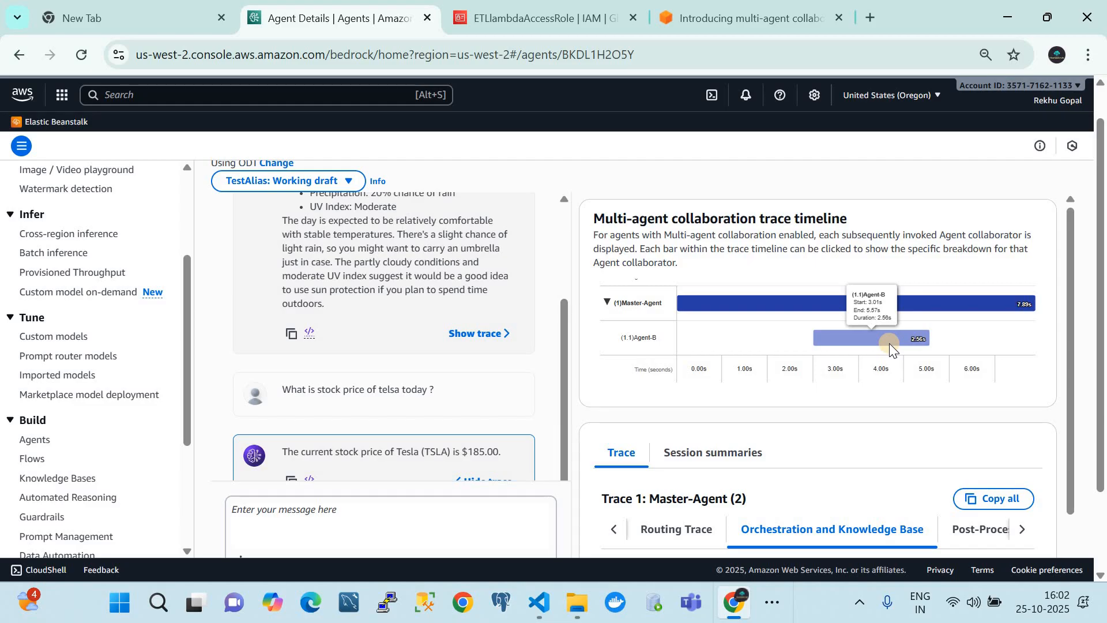
pyautogui.moveTo(999, 295)
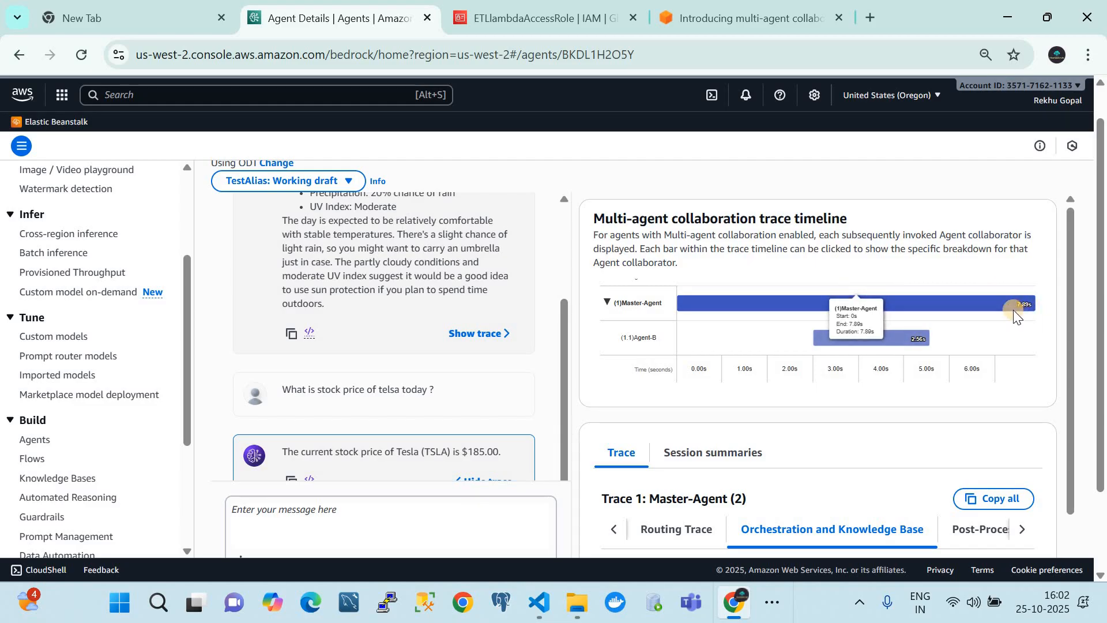
pyautogui.scroll(-2, 429, 403)
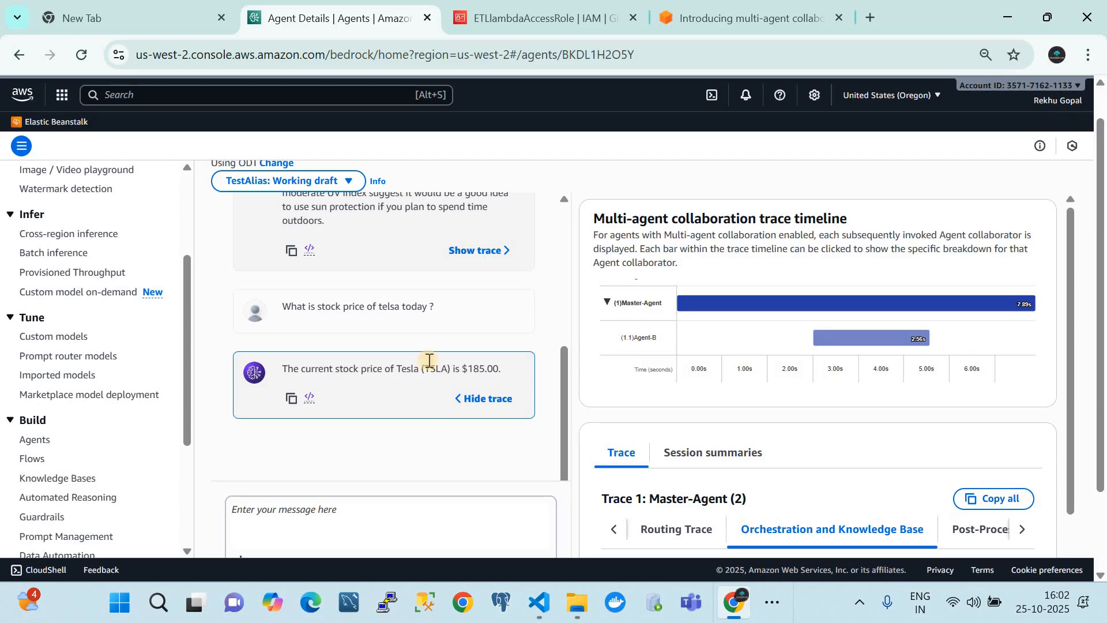
# Return to the list of agents and reopen the details page of Master-Agent
pyautogui.click(32, 441)
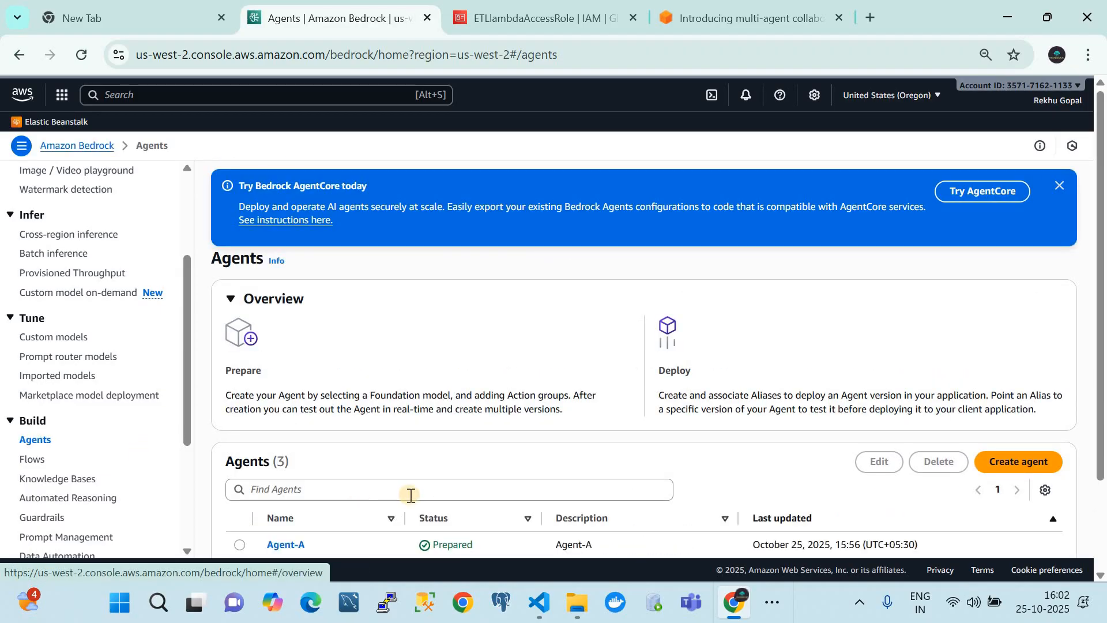
pyautogui.scroll(-2, 404, 493)
pyautogui.click(319, 486)
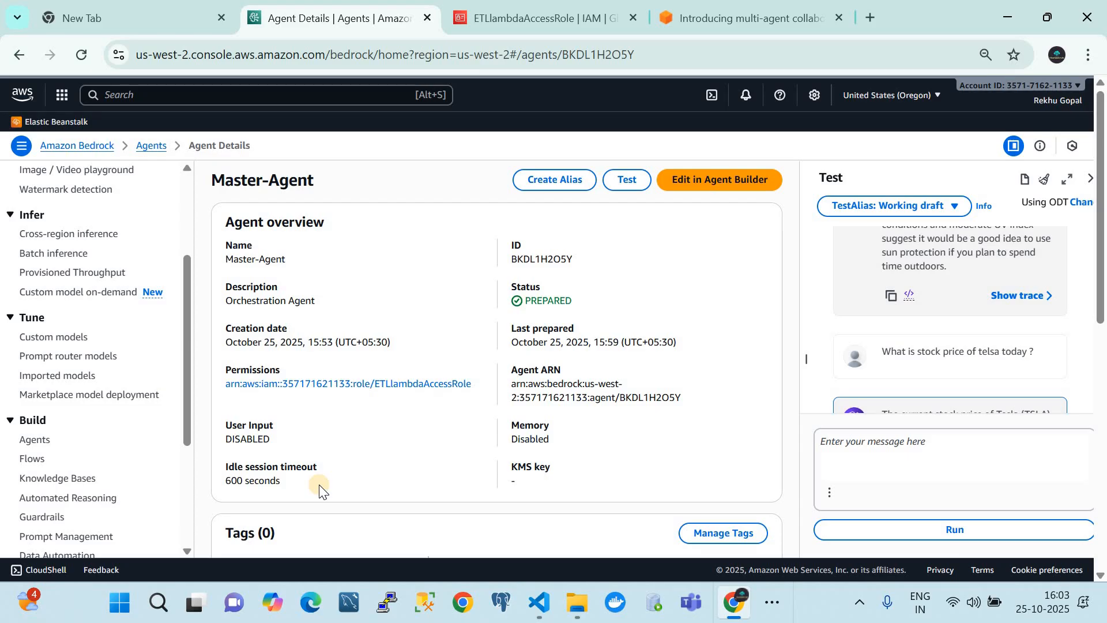
# Test Master-Agent's working draft with the combined question "what is weather forecast of Bangalore City and Stock price of AWS"
pyautogui.click(903, 455)
pyautogui.write('what is weather fores')
pyautogui.press('BackSpace')
pyautogui.write('cast')
pyautogui.press('BackSpace')
pyautogui.write('y')
pyautogui.press('BackSpace')
pyautogui.write('t of Bangalore City and ')
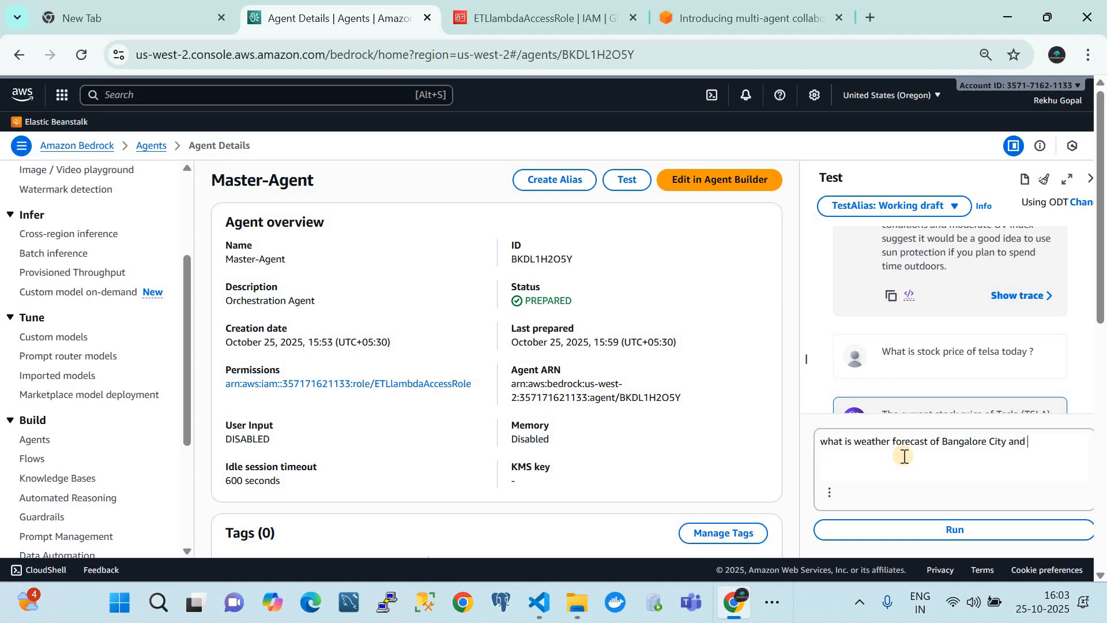
pyautogui.write('Stcok')
pyautogui.press('BackSpace')
pyautogui.press('BackSpace')
pyautogui.press('BackSpace')
pyautogui.write('ock m')
pyautogui.press('BackSpace')
pyautogui.write('r')
pyautogui.press('BackSpace')
pyautogui.write('price of Micro')
pyautogui.press('BackSpace')
pyautogui.press('BackSpace')
pyautogui.press('BackSpace')
pyautogui.press('BackSpace')
pyautogui.press('BackSpace')
pyautogui.write('AWS')
pyautogui.click(916, 528)
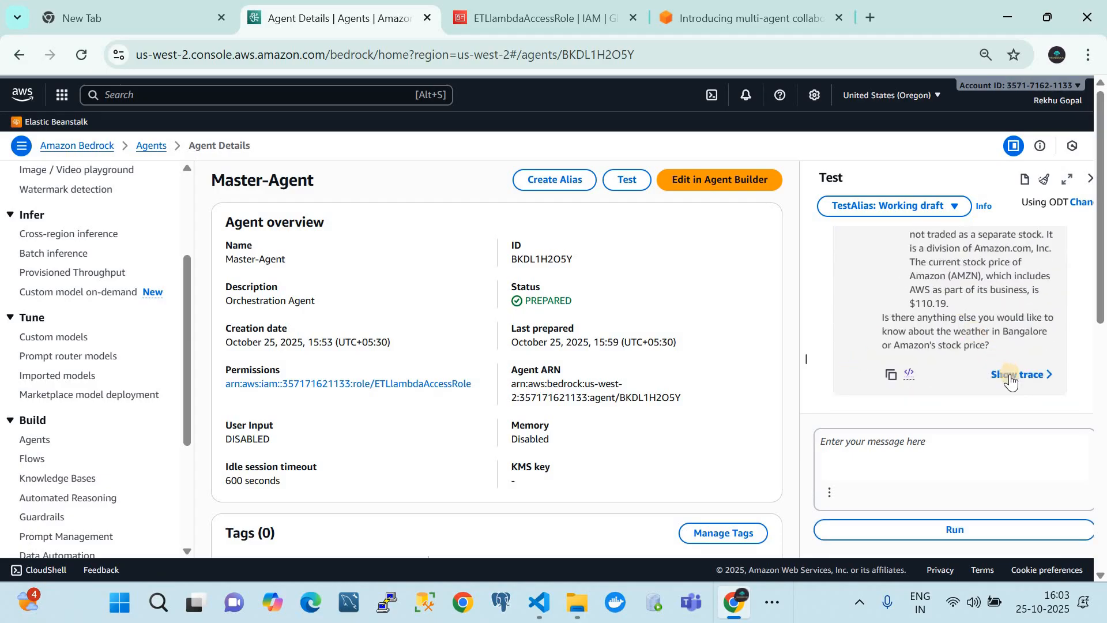
# Show the trace of the combined question, examine each agent's bar in the timeline, and read the weather and stock parts of the response
pyautogui.click(1009, 376)
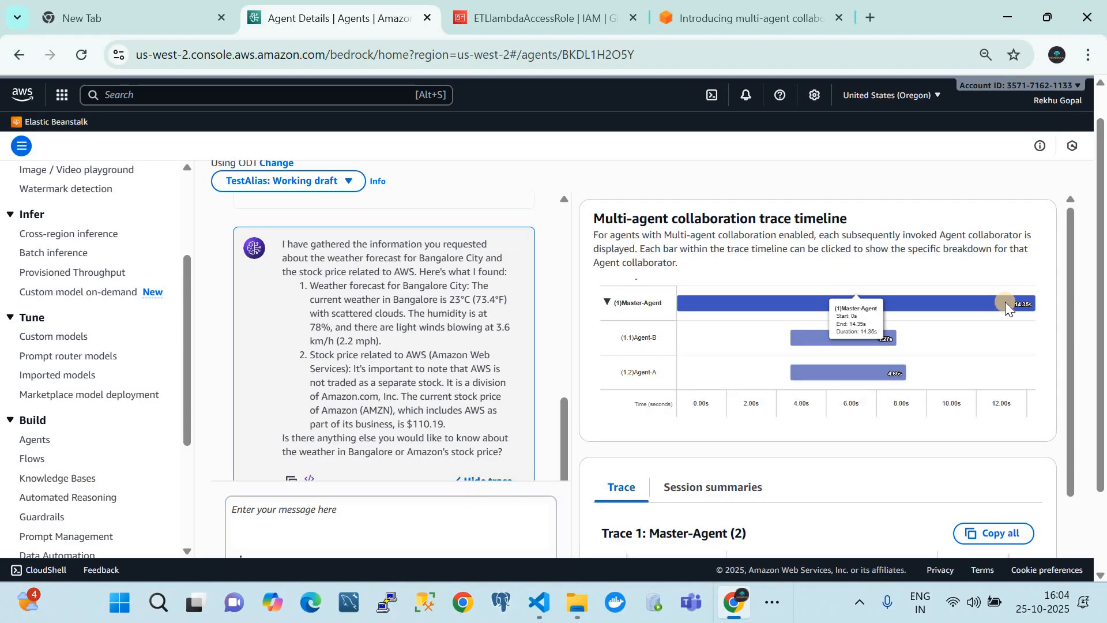
pyautogui.moveTo(846, 340)
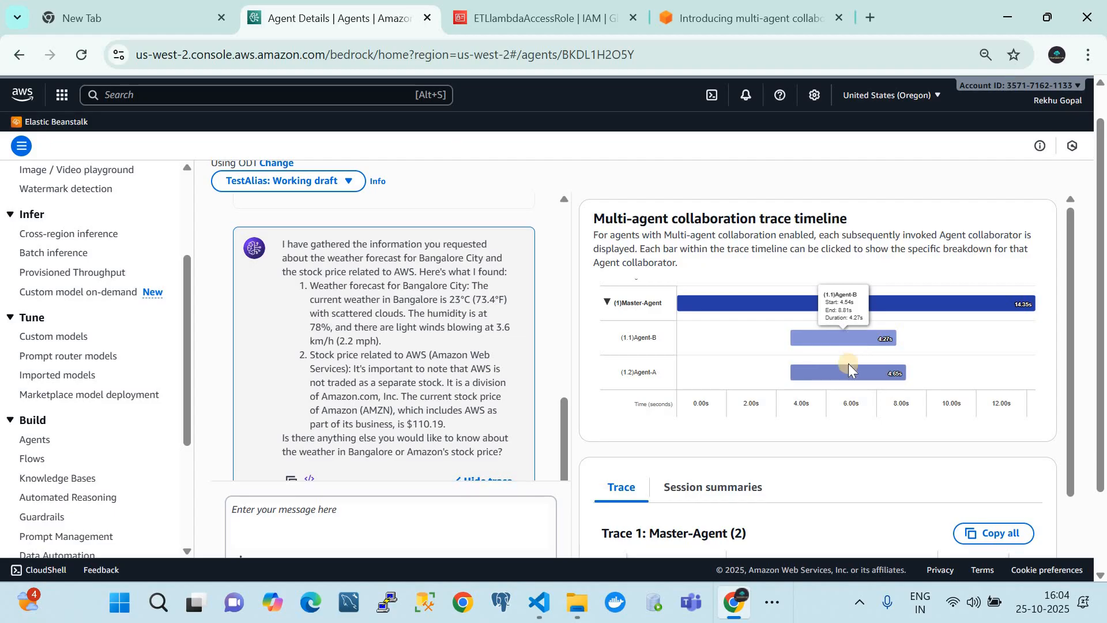
pyautogui.moveTo(848, 376)
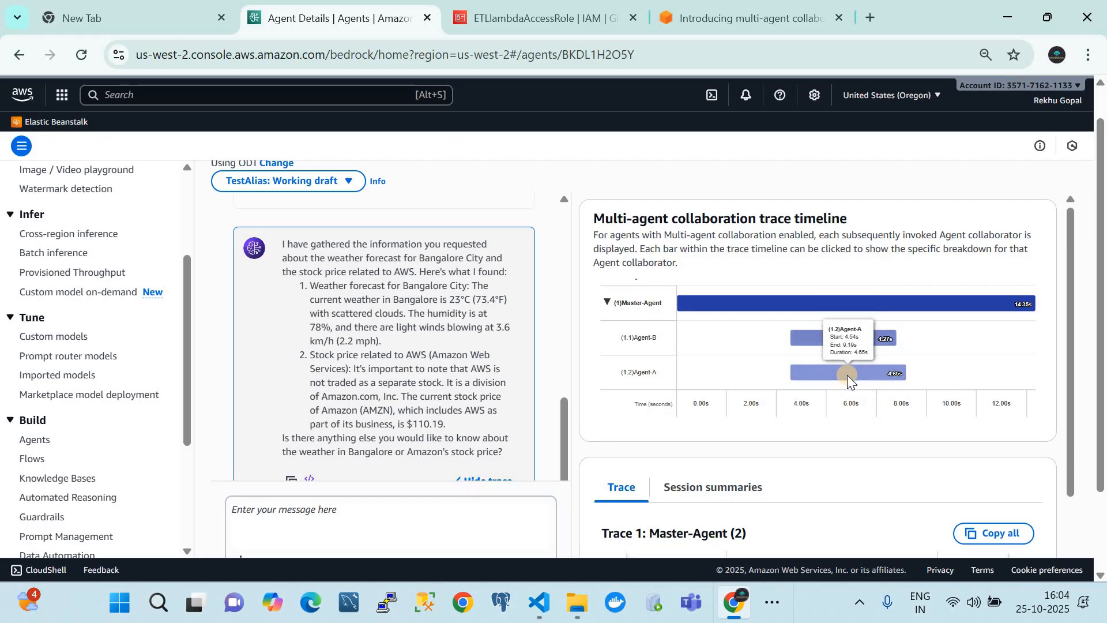
pyautogui.scroll(-1, 405, 336)
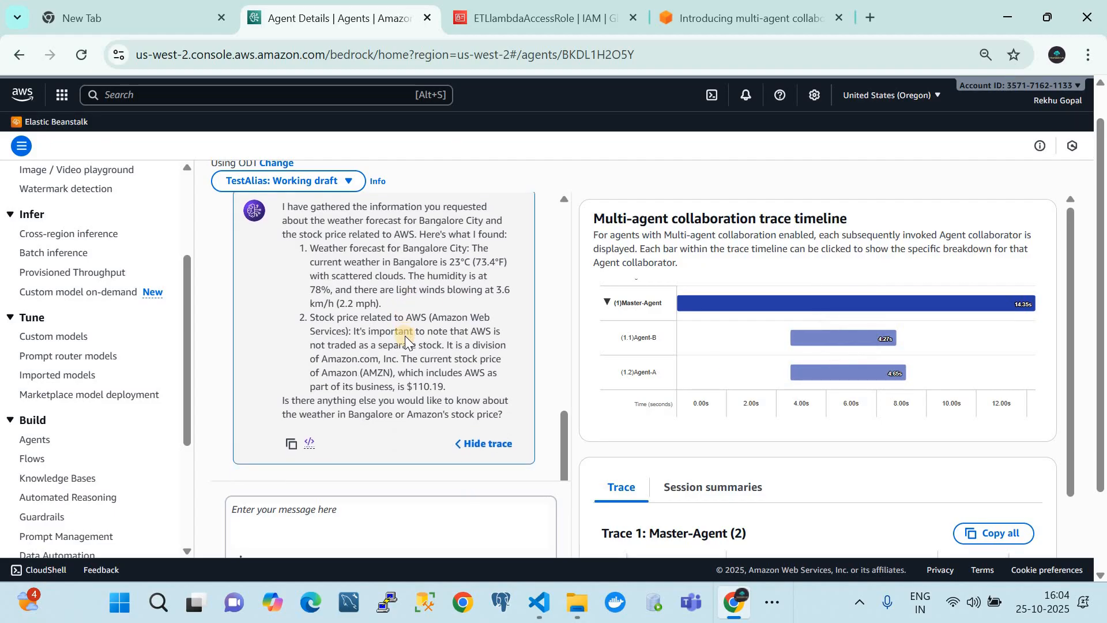
pyautogui.scroll(1, 404, 336)
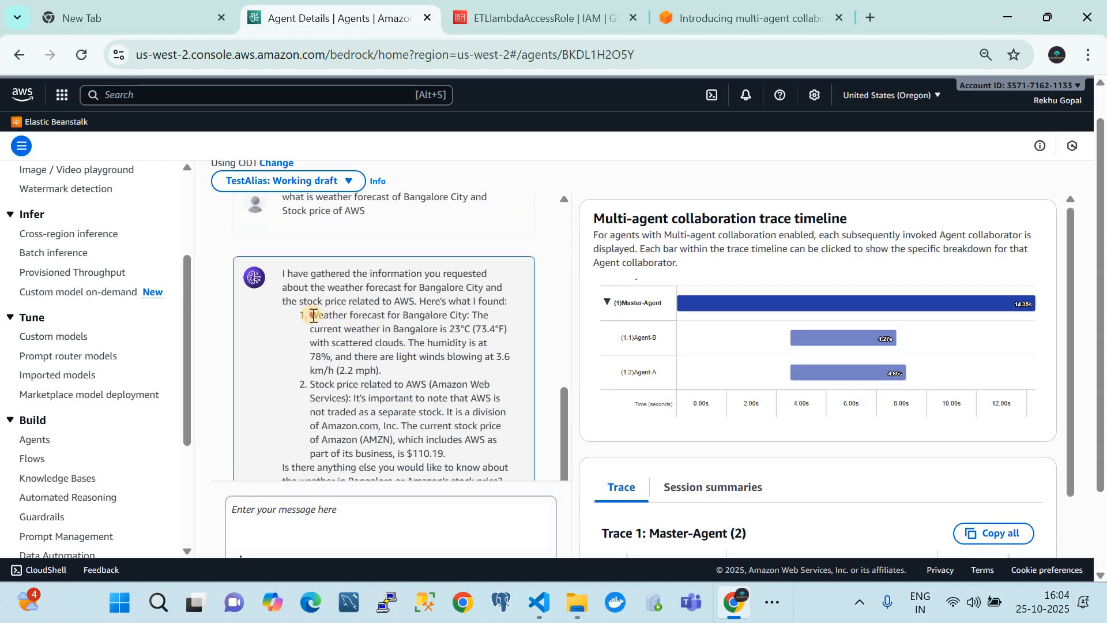
pyautogui.moveTo(311, 314); pyautogui.dragTo(399, 369)
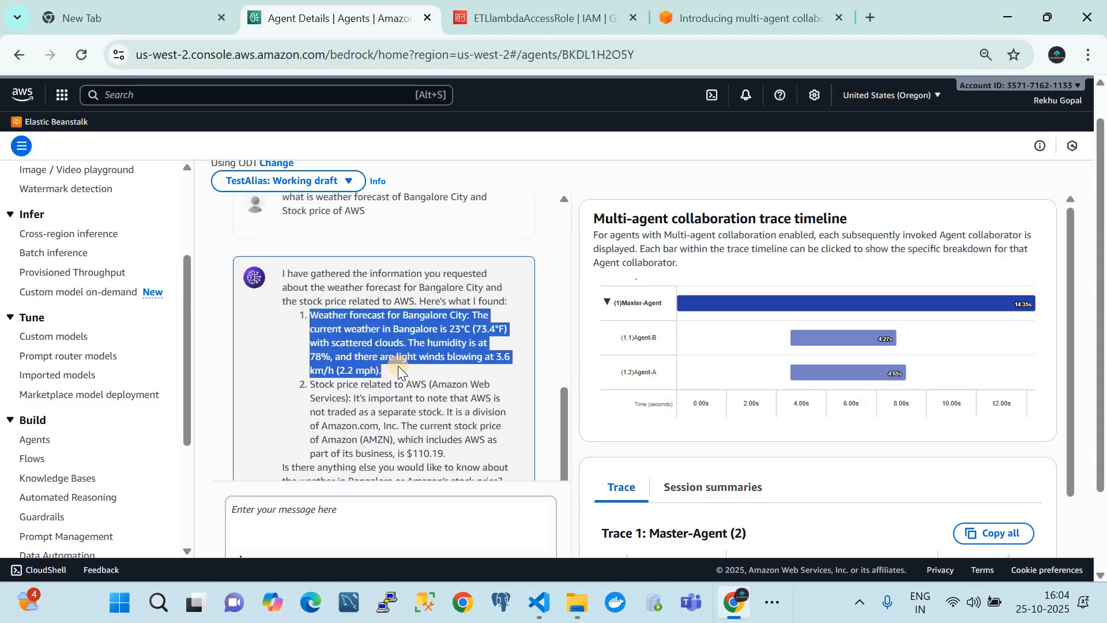
pyautogui.scroll(-1, 311, 337)
pyautogui.moveTo(309, 337); pyautogui.dragTo(457, 407)
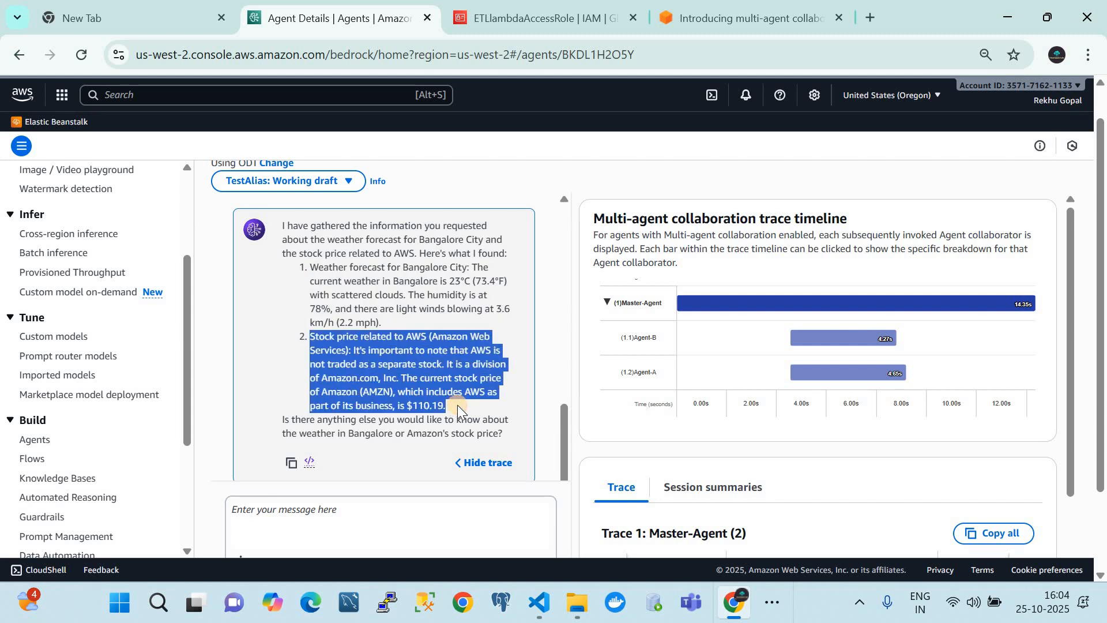
pyautogui.scroll(-1, 458, 405)
pyautogui.scroll(5, 458, 404)
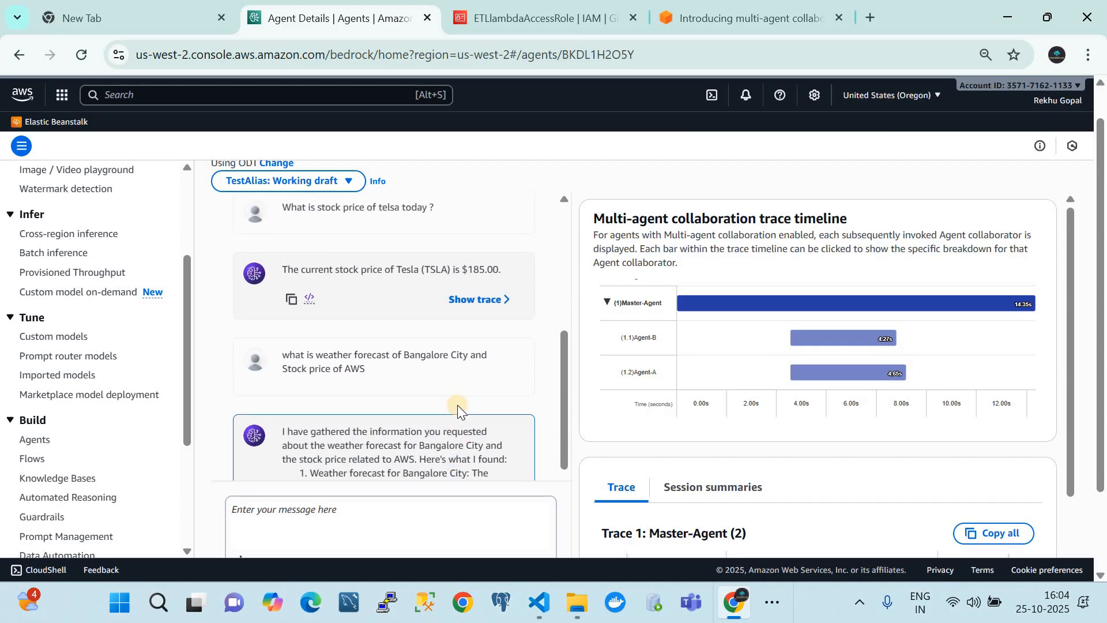
# Return to the list of agents and bring all the agents into view
pyautogui.click(34, 439)
pyautogui.scroll(-2, 393, 408)
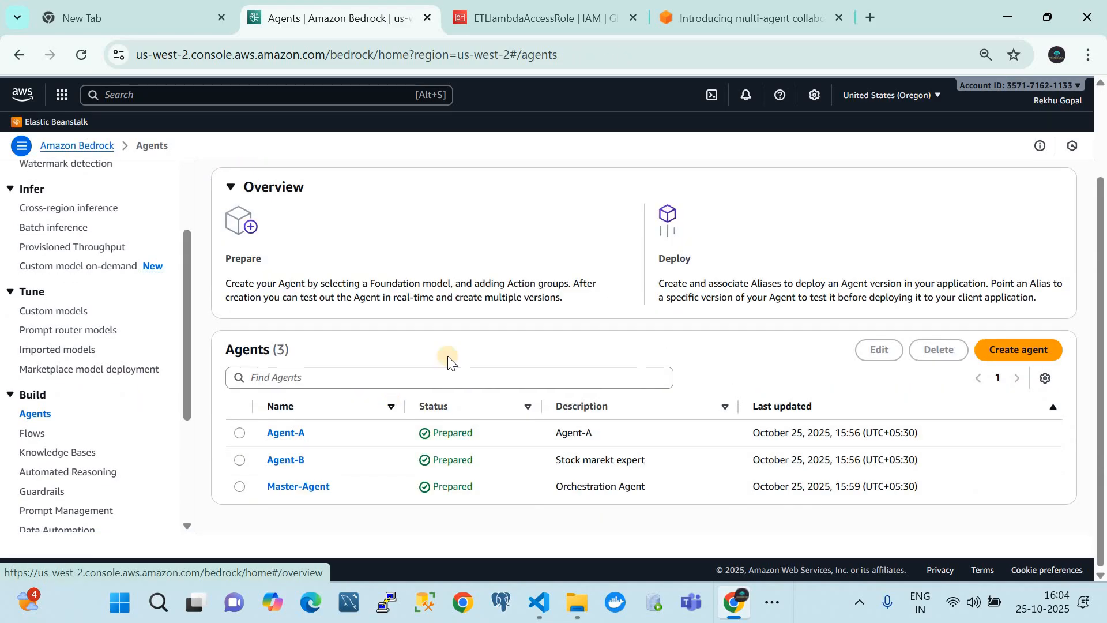